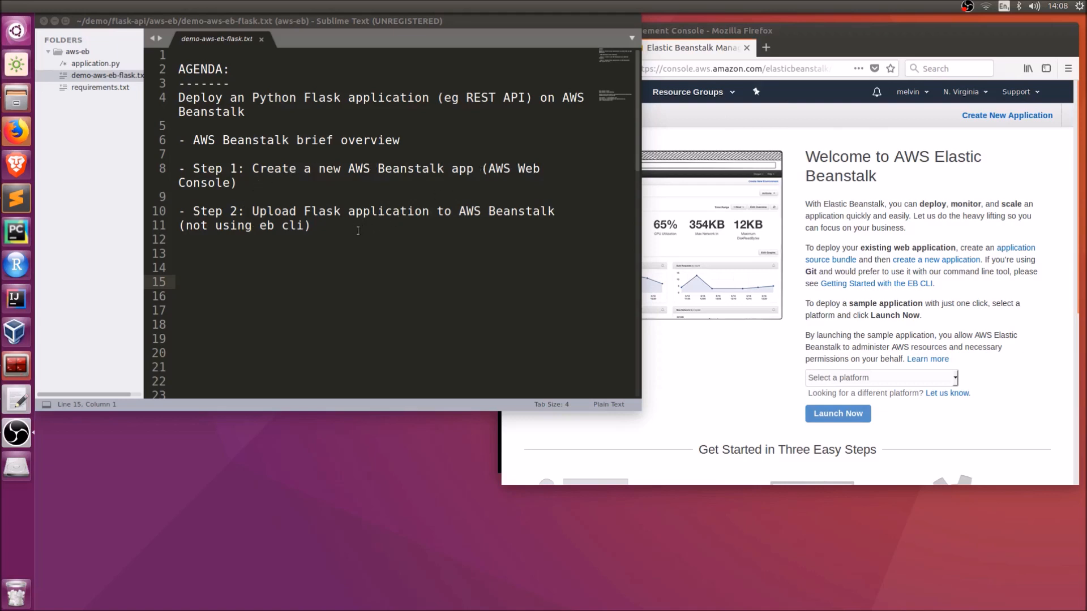
# Step: Review the agenda's Step 2, the clearbox-flow-00.png workflow diagram and the Elastic Beanstalk welcome page with its supported platforms in Firefox
pyautogui.moveTo(342, 224); pyautogui.dragTo(154, 209)
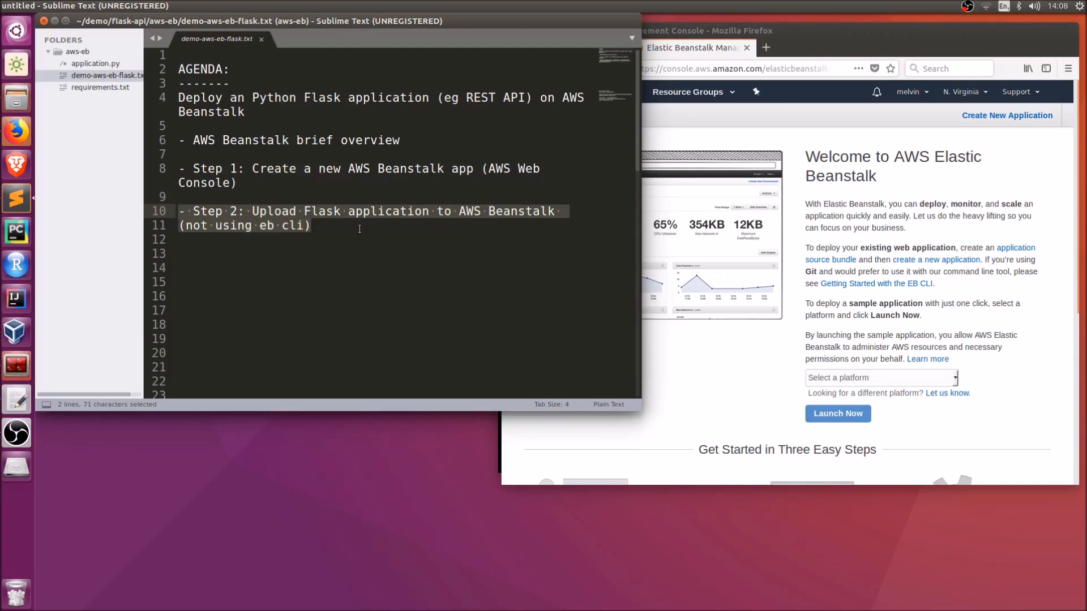
pyautogui.press('Down')
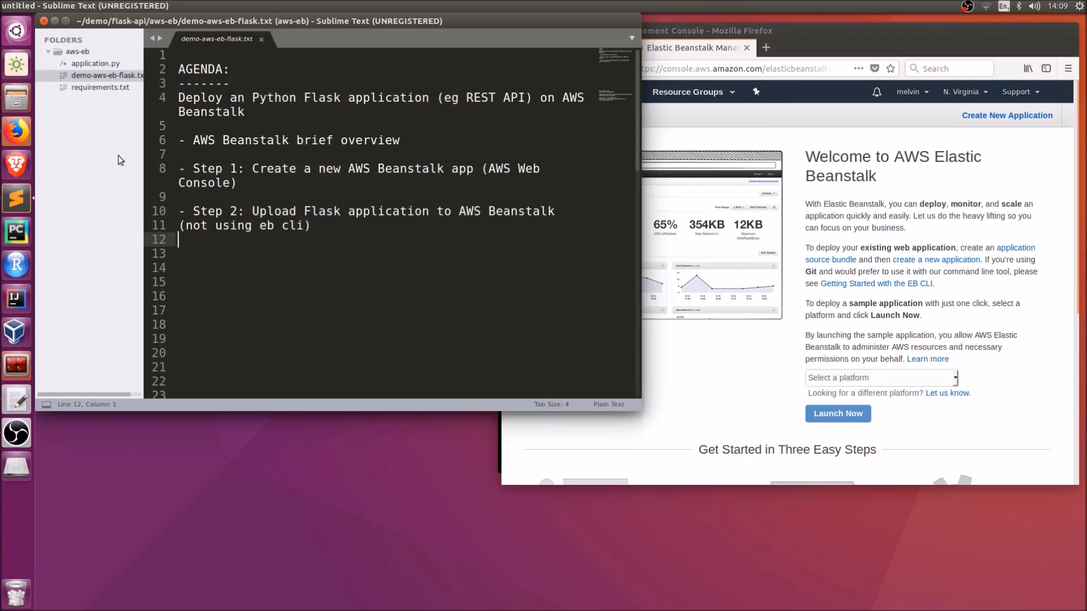
pyautogui.click(779, 33)
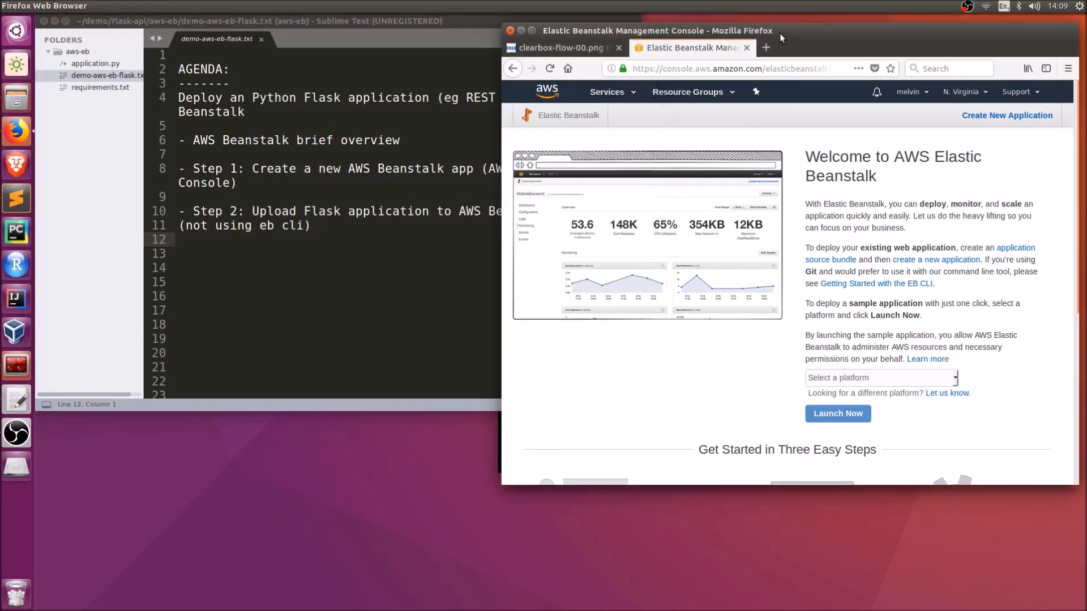
pyautogui.click(544, 47)
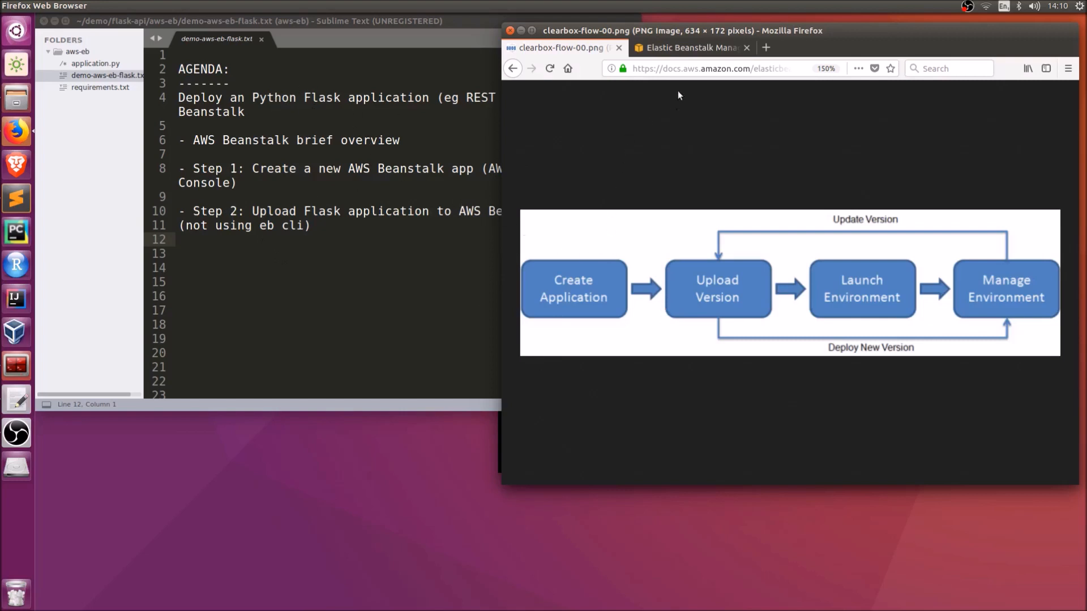
pyautogui.click(683, 48)
pyautogui.scroll(-5, 913, 411)
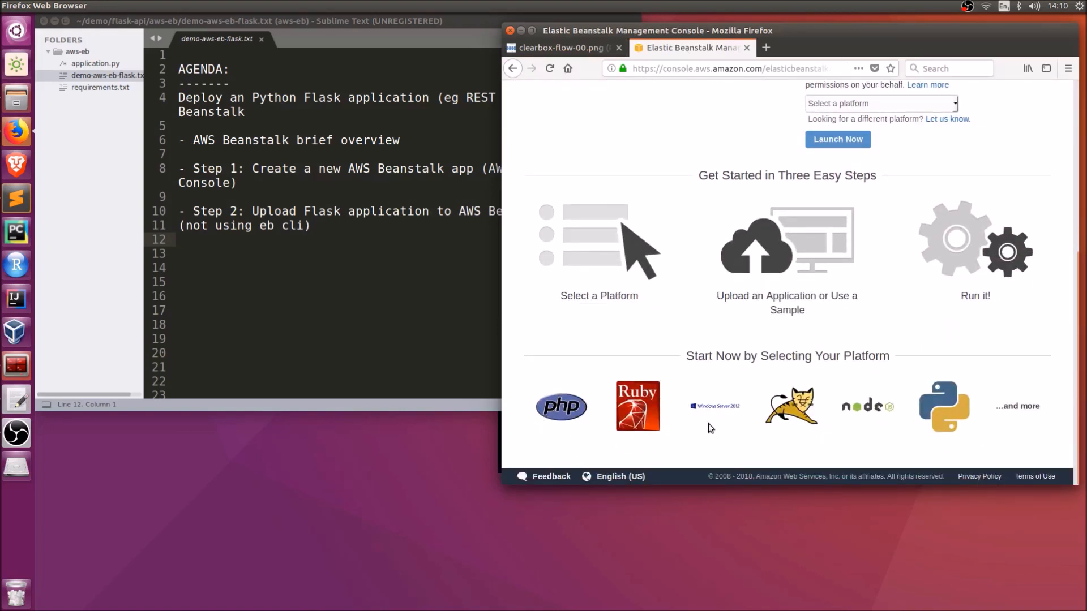
pyautogui.scroll(5, 711, 389)
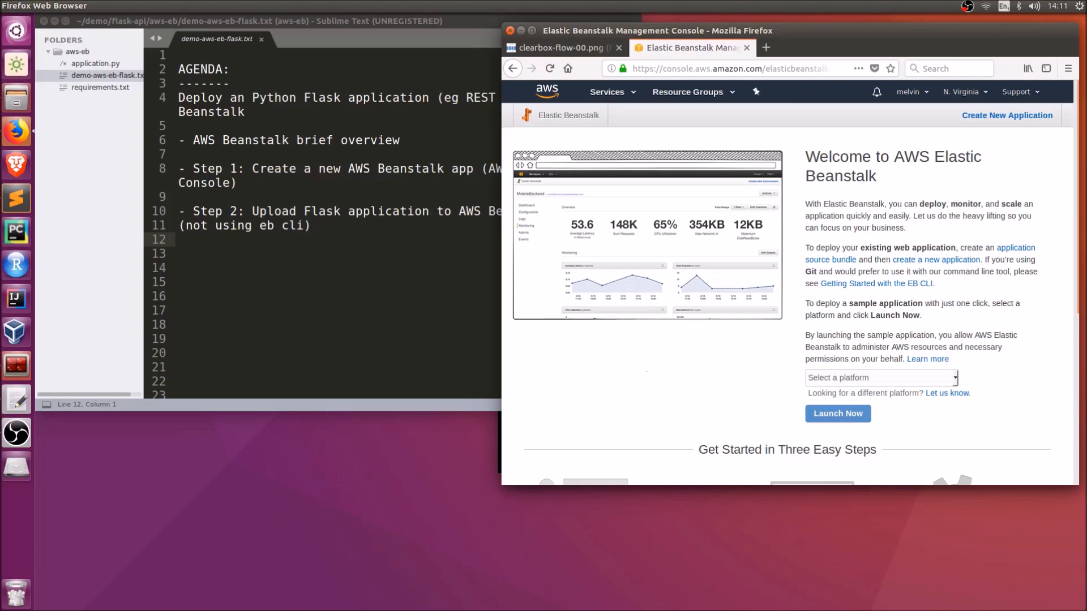
pyautogui.click(560, 47)
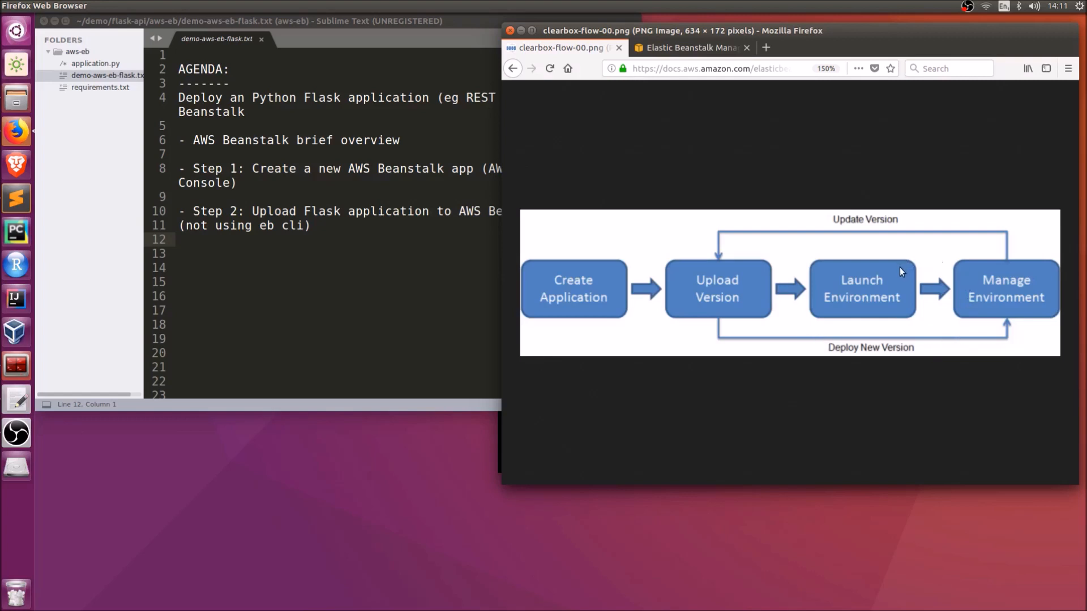
pyautogui.click(695, 47)
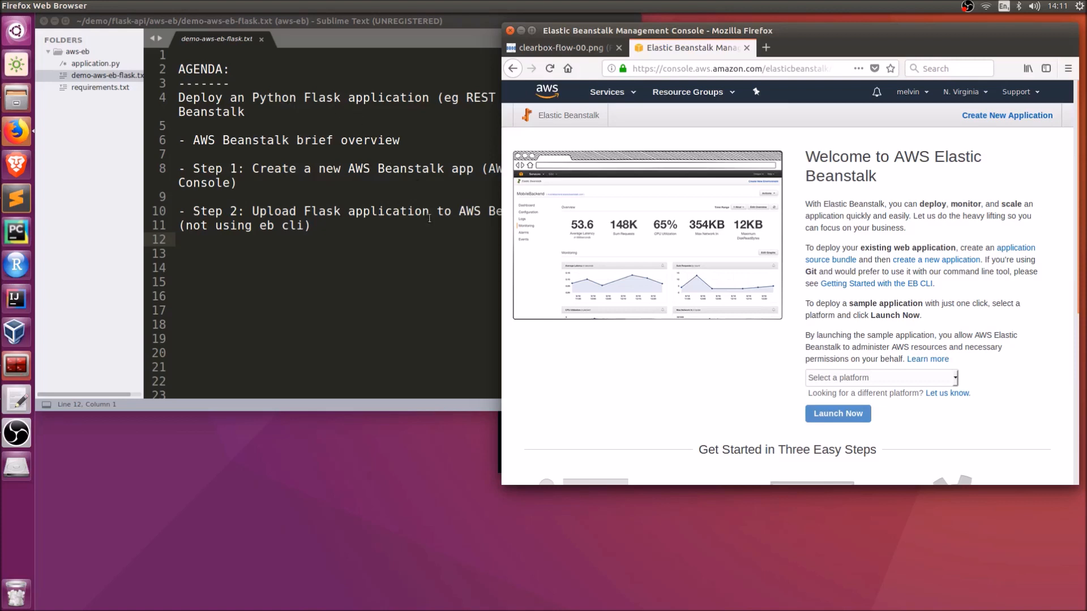
# Step: Switch to Sublime Text and go over the agenda lines for the AWS Beanstalk overview and Step 1
pyautogui.moveTo(423, 138); pyautogui.dragTo(183, 160)
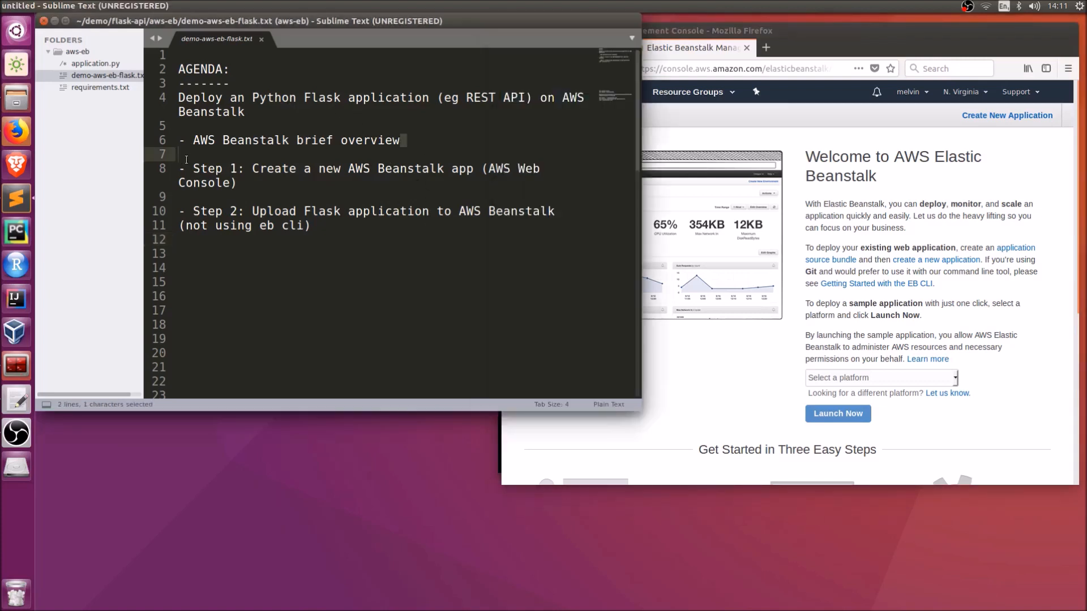
pyautogui.moveTo(402, 141); pyautogui.dragTo(175, 146)
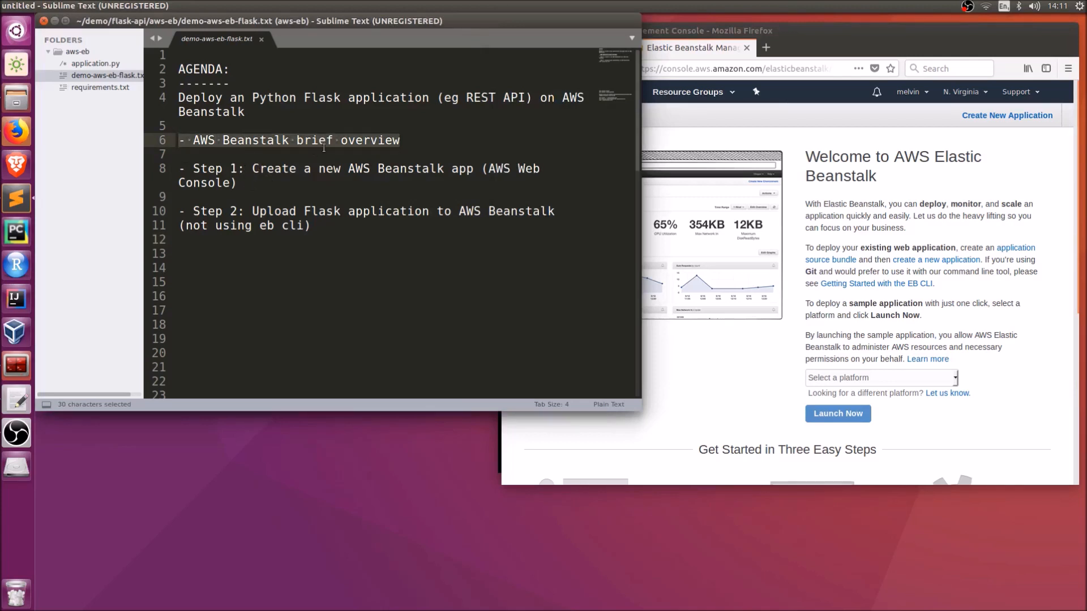
pyautogui.moveTo(238, 183); pyautogui.dragTo(181, 173)
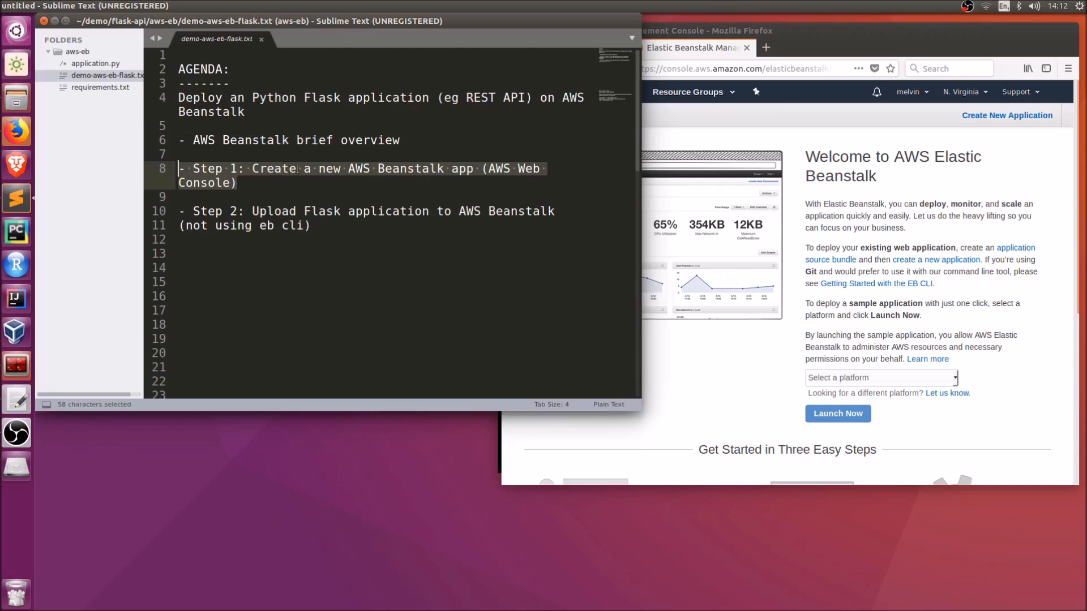
pyautogui.click(305, 184)
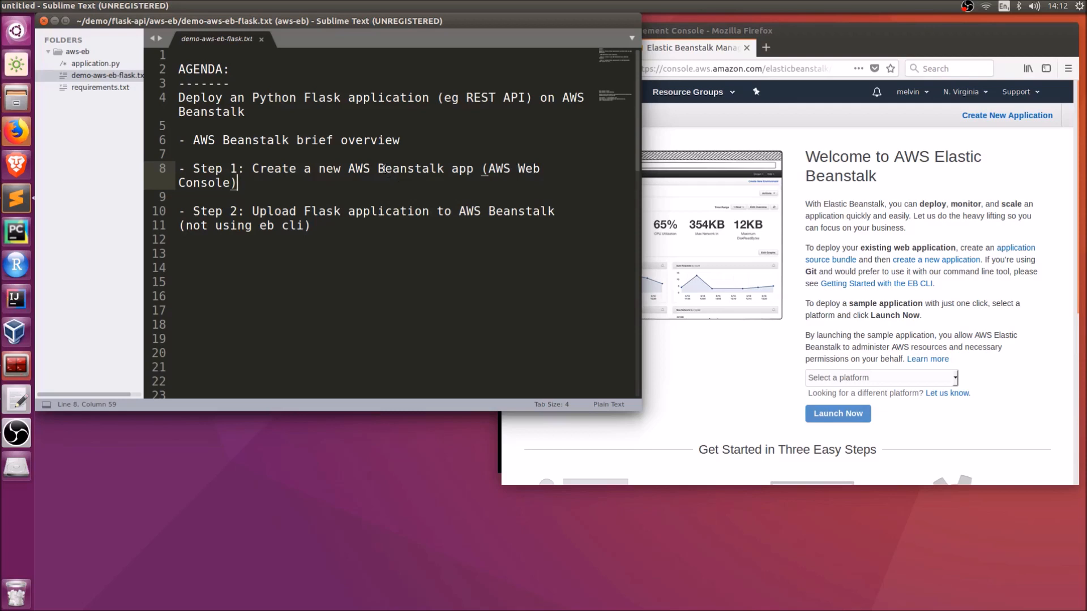
# Step: Return to Firefox and check where Elastic Beanstalk is listed among the AWS compute services
pyautogui.click(892, 44)
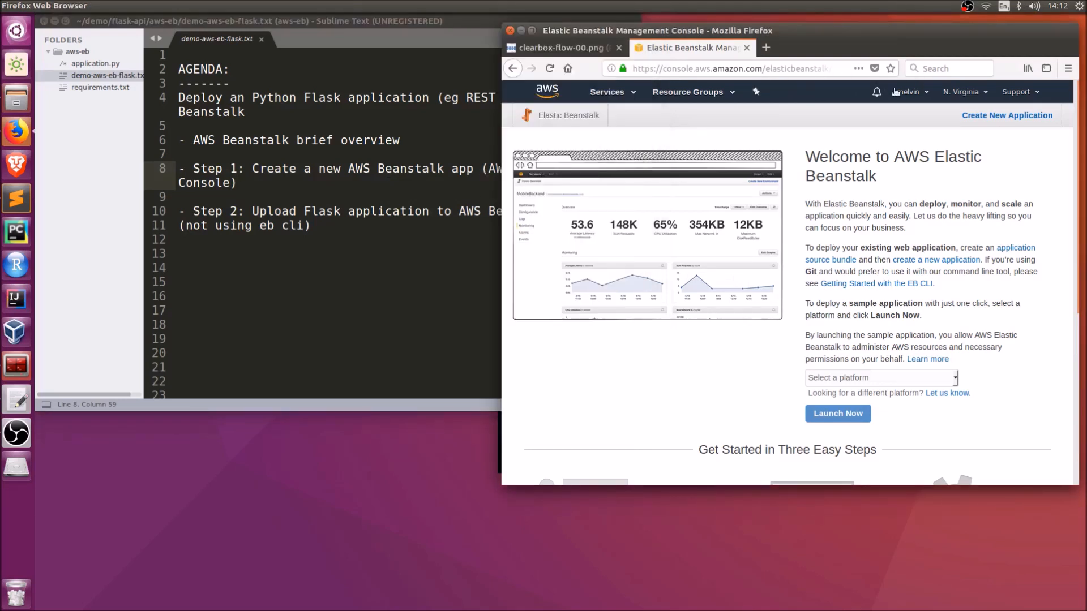
pyautogui.click(632, 97)
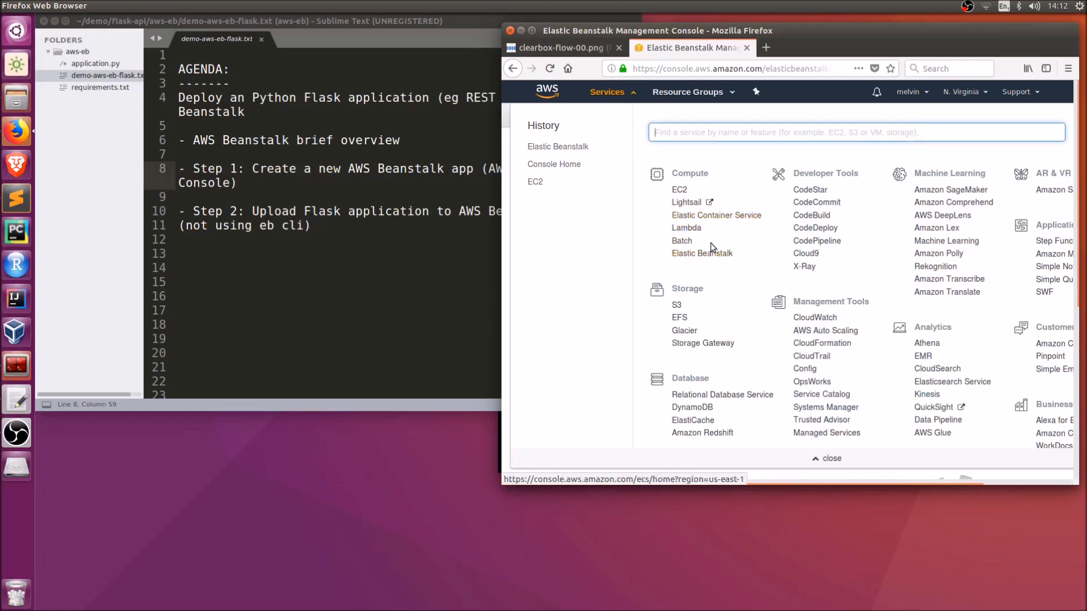
pyautogui.click(634, 96)
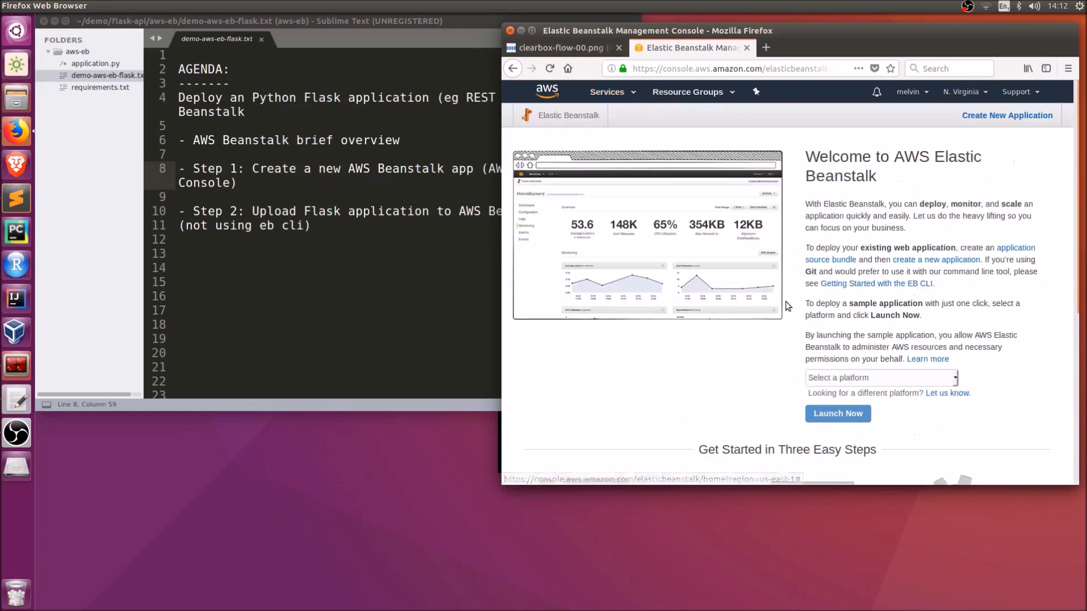
# Step: Start a new Elastic Beanstalk application named demo-eb-1 without a description and continue to its environment setup
pyautogui.click(1011, 119)
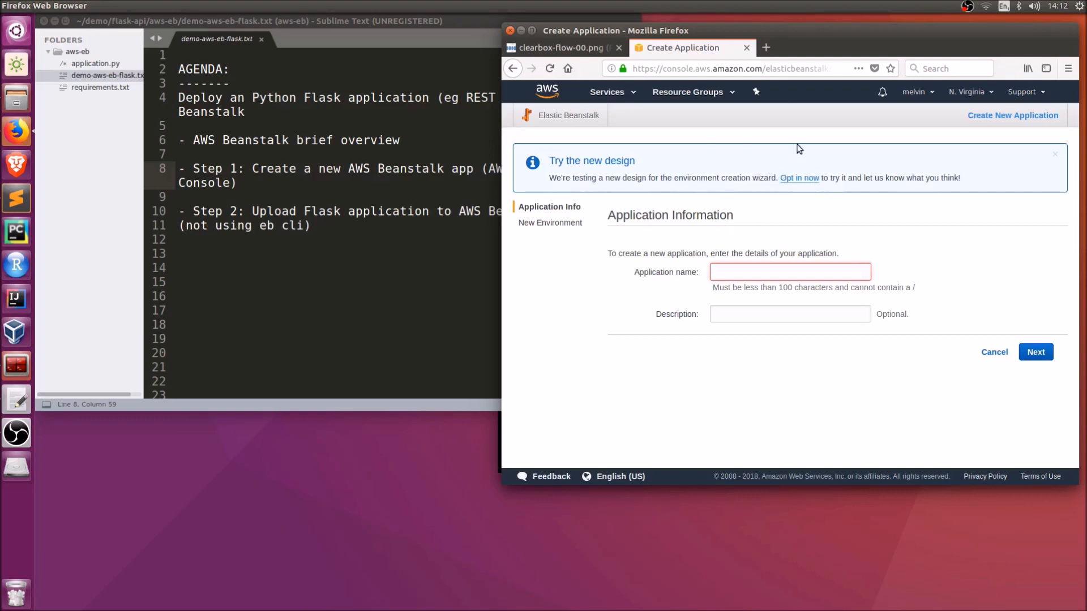
pyautogui.moveTo(823, 42); pyautogui.dragTo(637, 61)
pyautogui.click(556, 292)
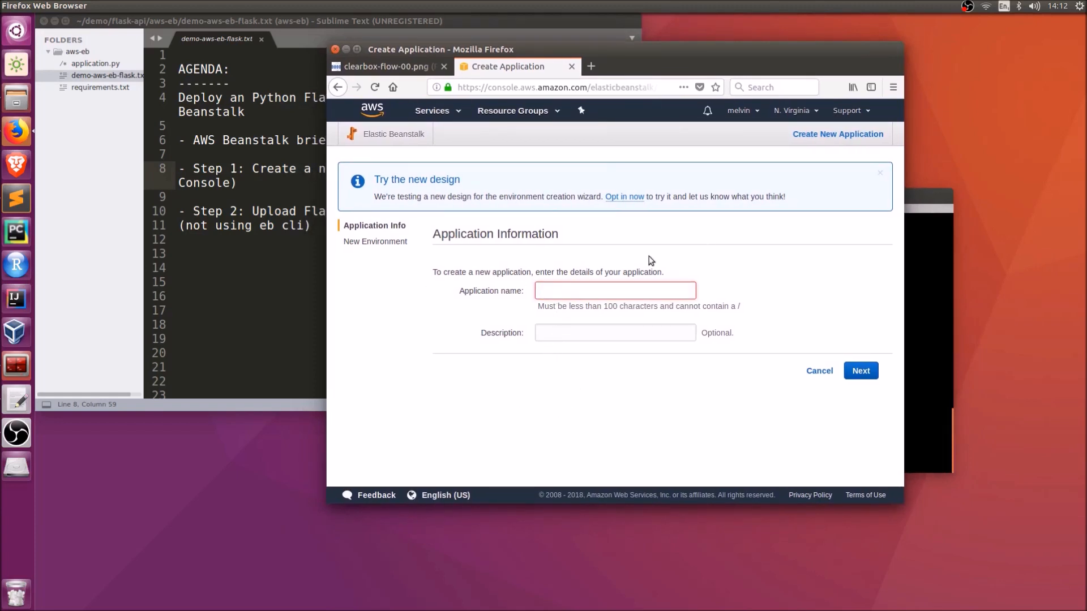
pyautogui.write('demo-')
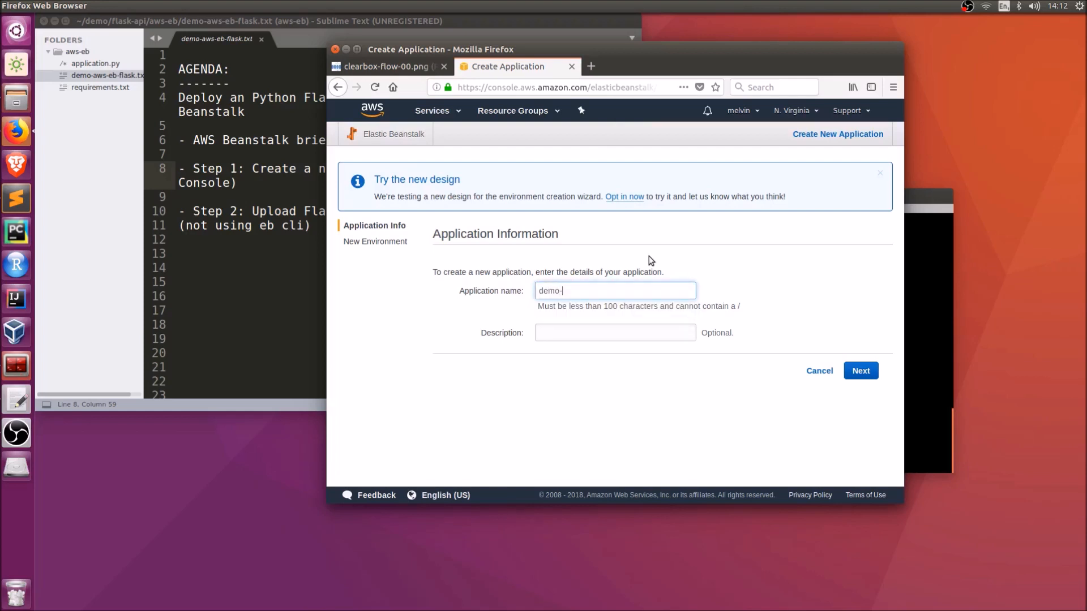
pyautogui.write('eb-1')
pyautogui.click(864, 372)
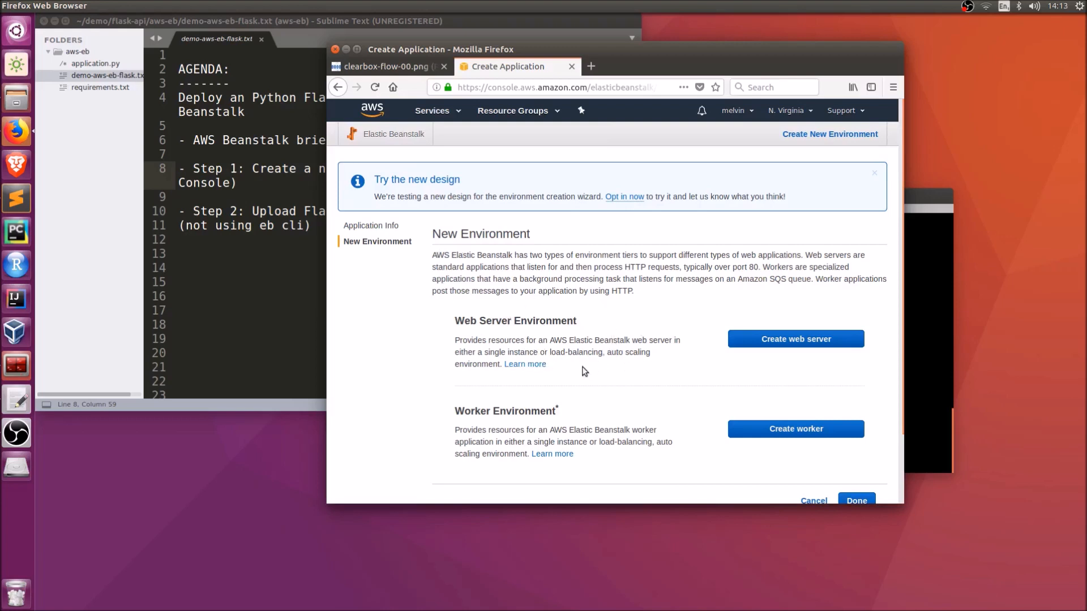
# Step: Choose a web server environment for the application and set its predefined configuration to the preconfigured Python platform
pyautogui.scroll(-1, 591, 404)
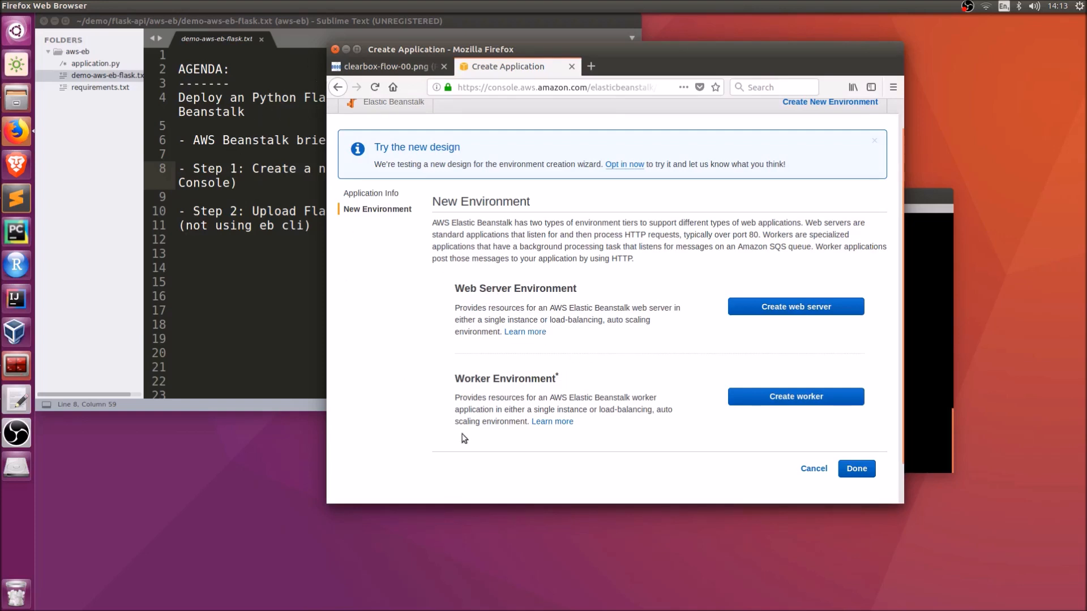
pyautogui.click(796, 308)
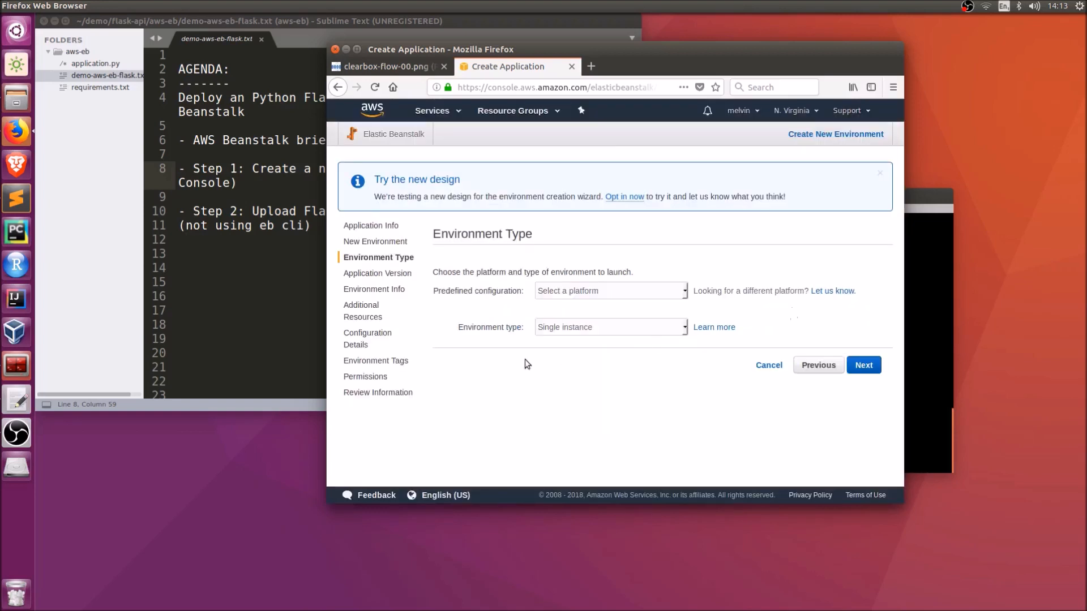
pyautogui.click(602, 295)
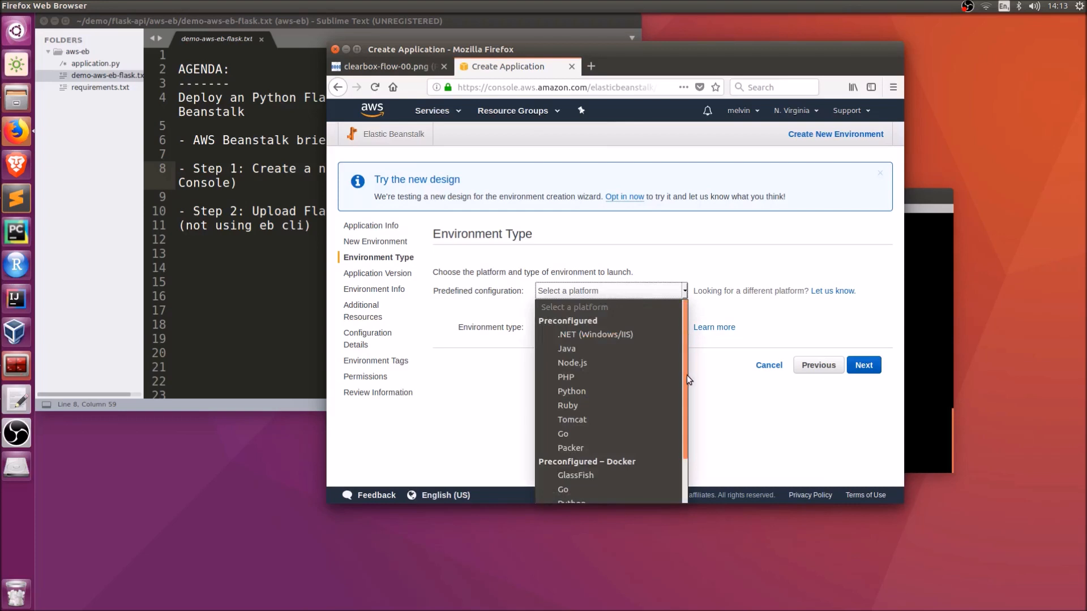
pyautogui.moveTo(683, 372)
pyautogui.mouseDown()
pyautogui.moveTo(687, 436)
pyautogui.moveTo(685, 365)
pyautogui.mouseUp()
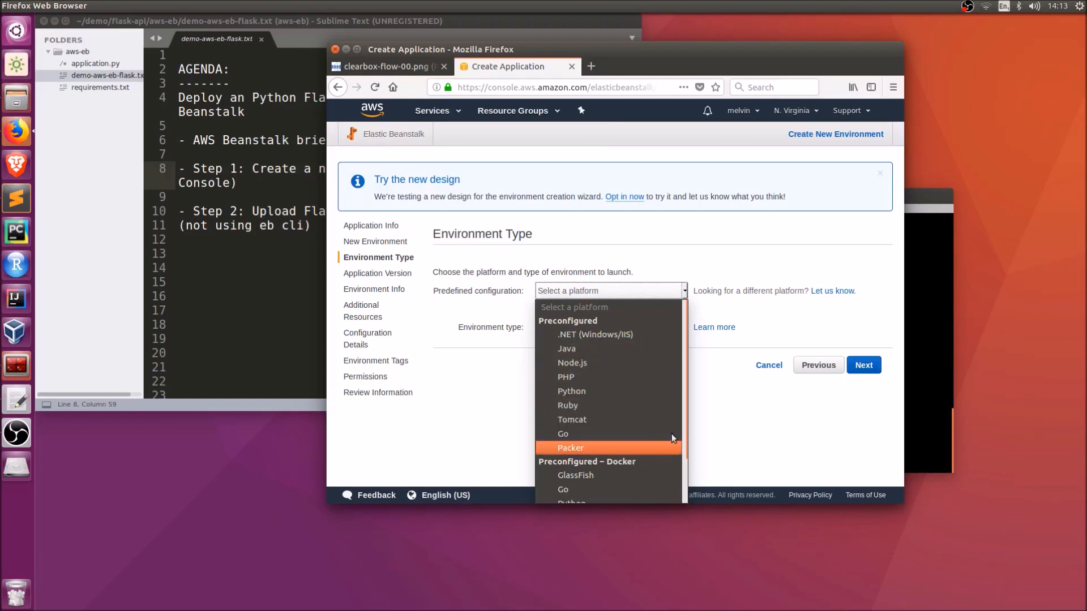
pyautogui.moveTo(685, 423); pyautogui.dragTo(681, 488)
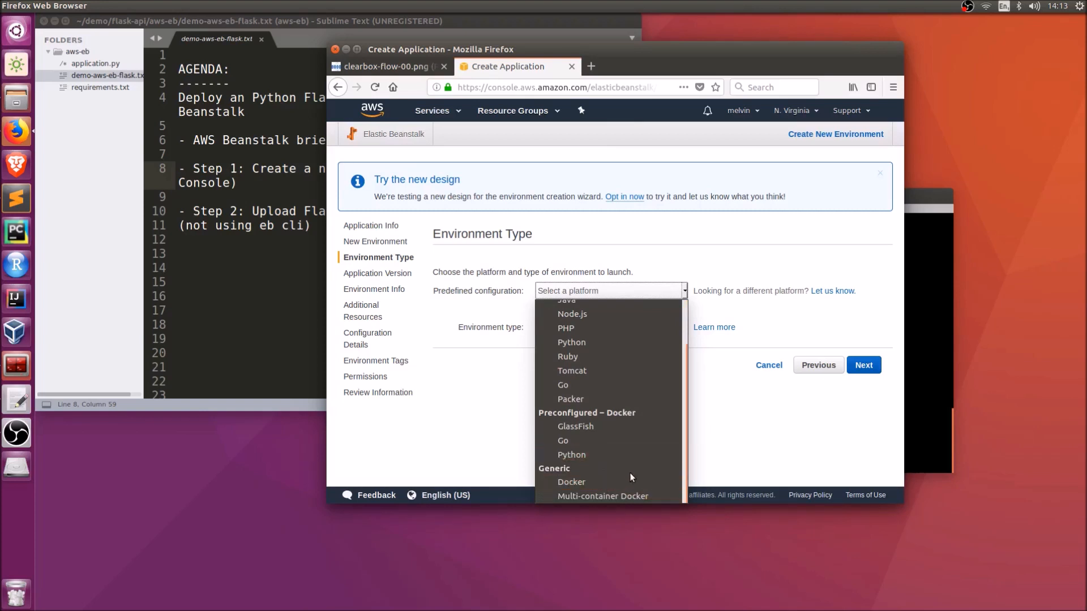
pyautogui.scroll(1, 600, 346)
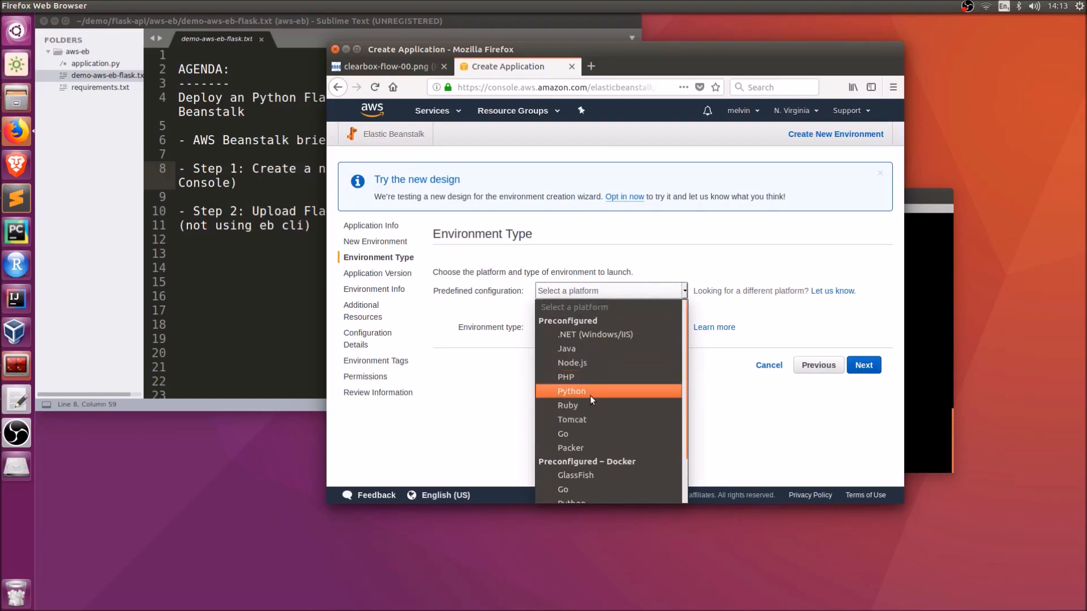
pyautogui.click(589, 394)
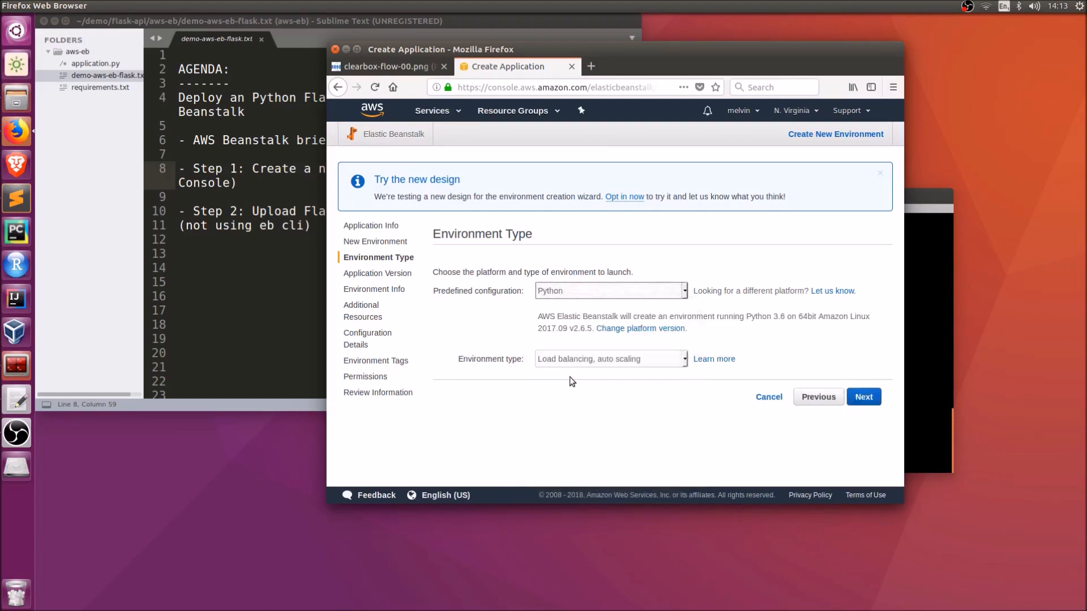
# Step: Keep the Load balancing, auto scaling environment type, then accept the sample application source and the default deployment preferences
pyautogui.moveTo(753, 319); pyautogui.dragTo(787, 318)
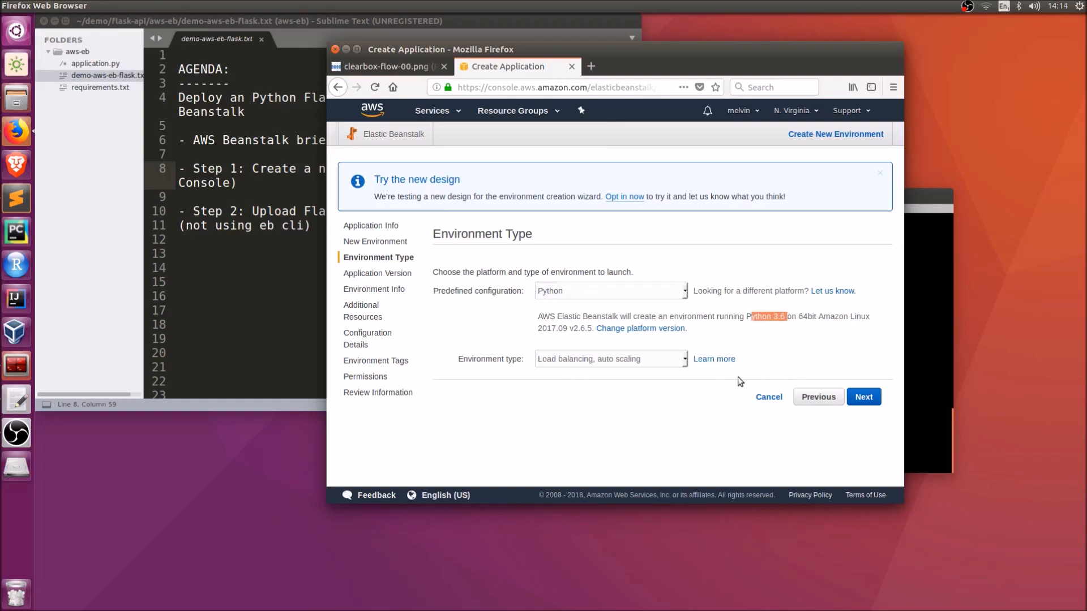
pyautogui.click(645, 360)
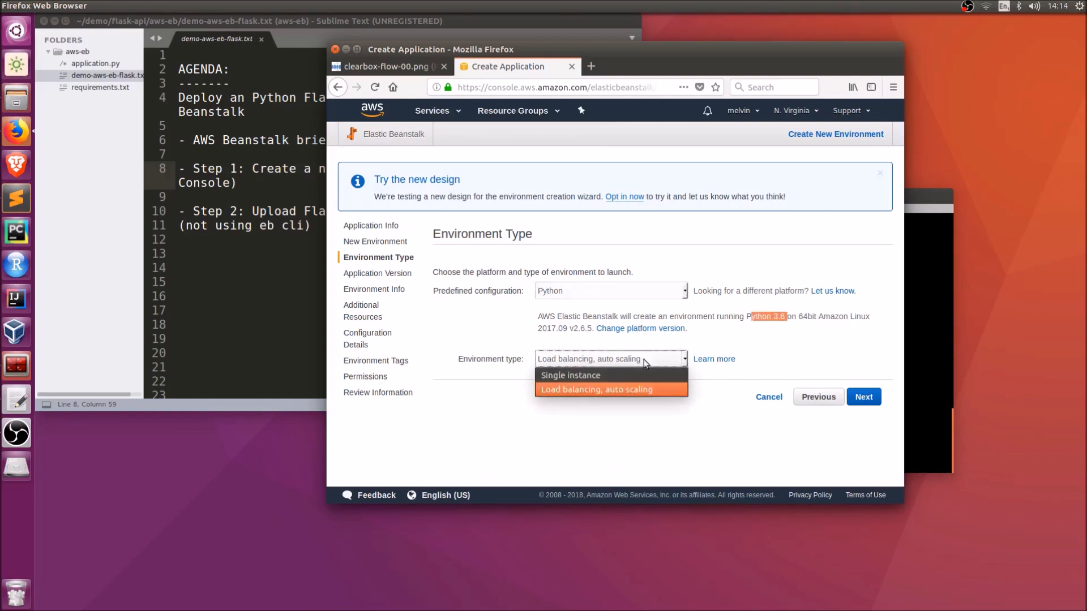
pyautogui.click(587, 388)
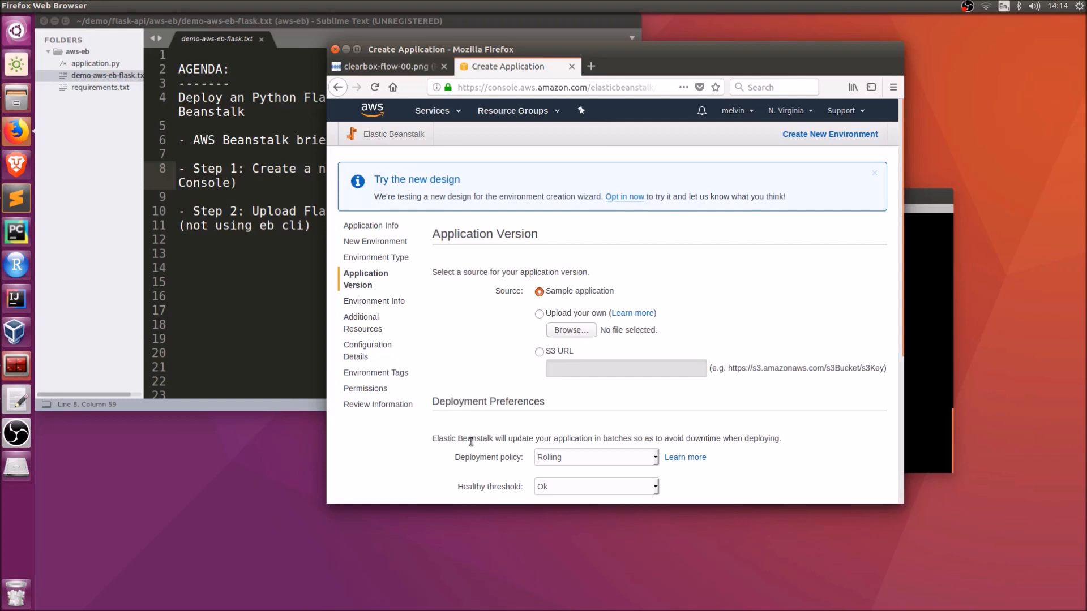
pyautogui.scroll(-5, 482, 385)
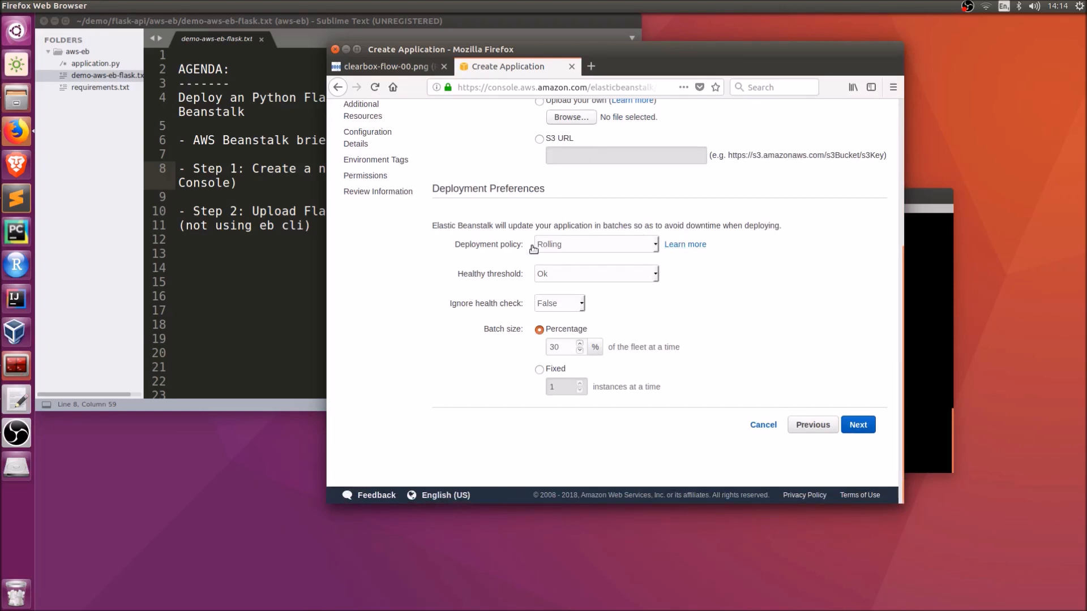
pyautogui.click(856, 427)
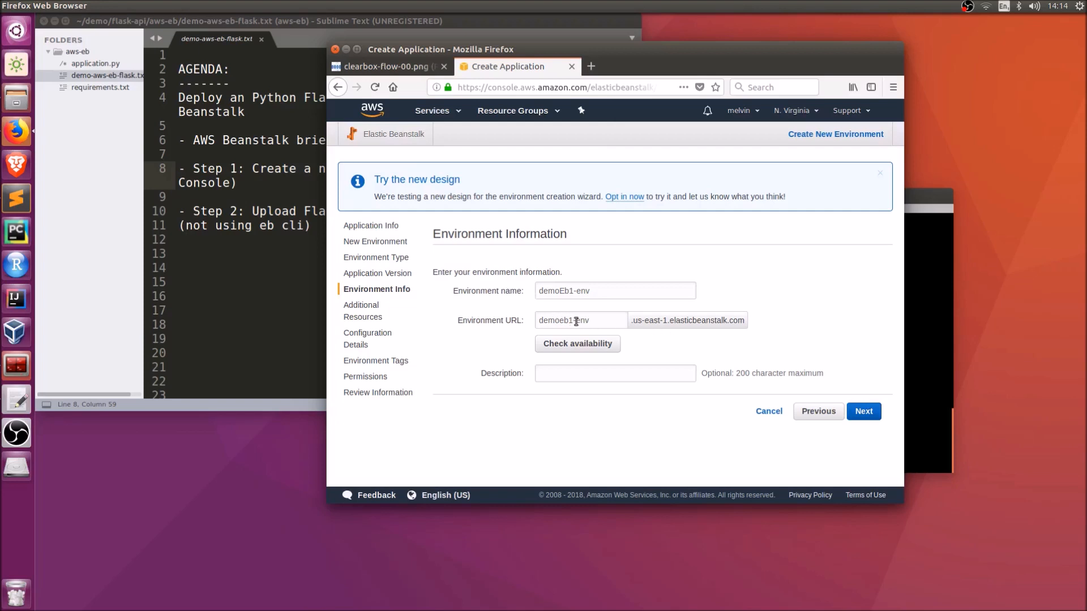
# Step: Check the availability of the environment URL demoeb1-env, keep the environment name demoEb1-env and continue to the additional resources
pyautogui.click(575, 350)
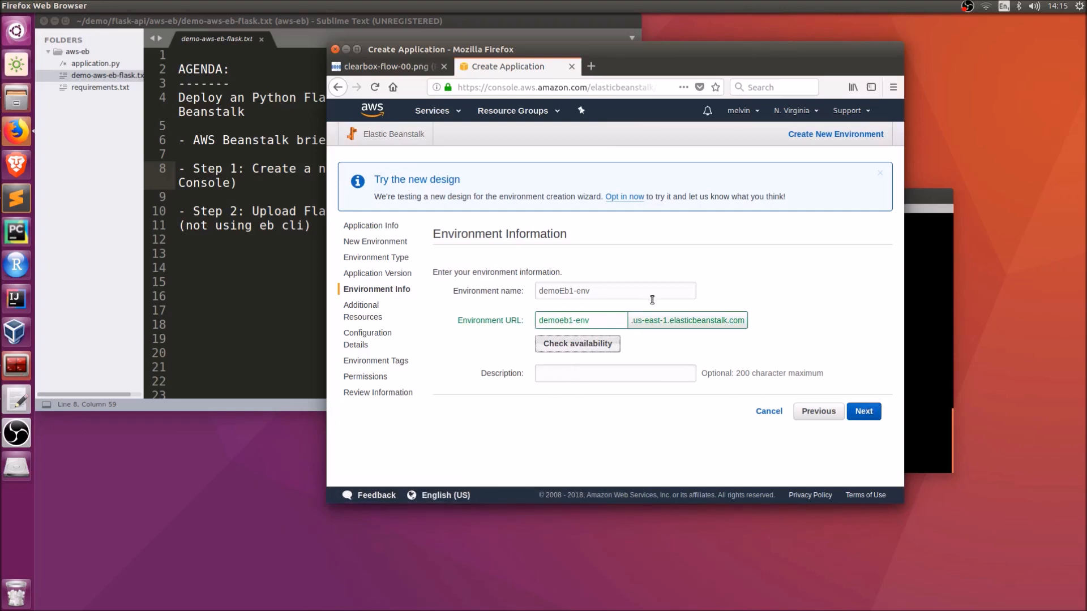
pyautogui.moveTo(633, 291); pyautogui.dragTo(854, 350)
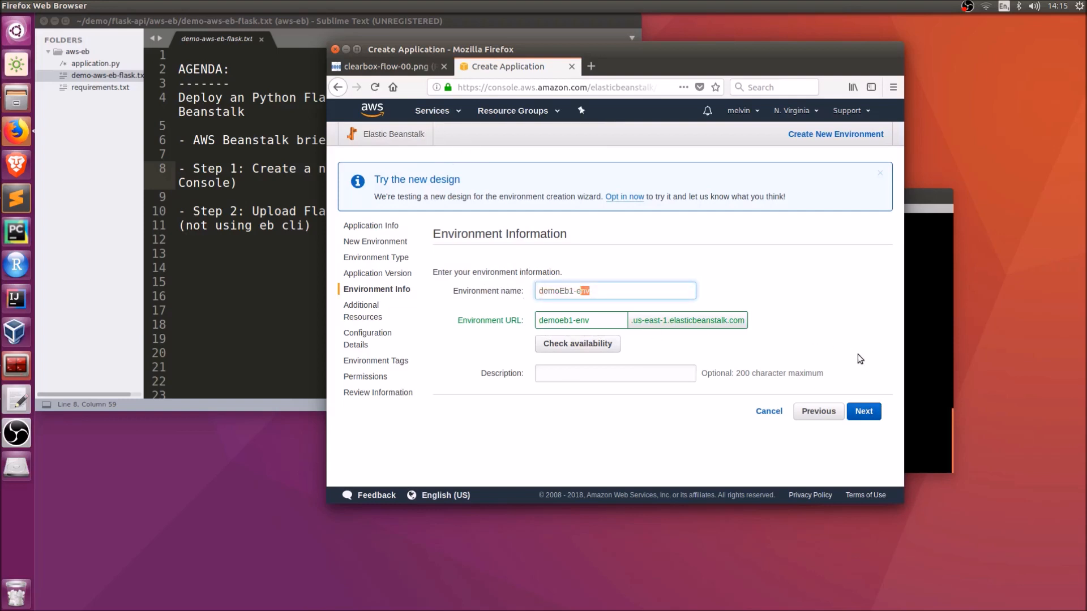
pyautogui.click(866, 410)
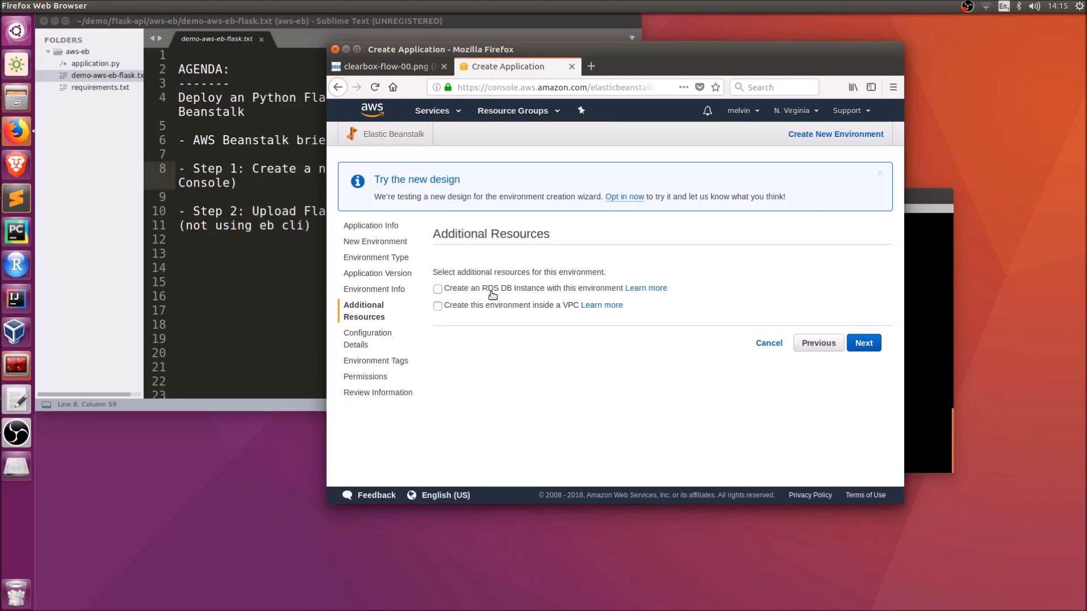
# Step: Look through the AWS service list, then continue to the configuration details without adding an RDS DB instance or a VPC
pyautogui.click(455, 112)
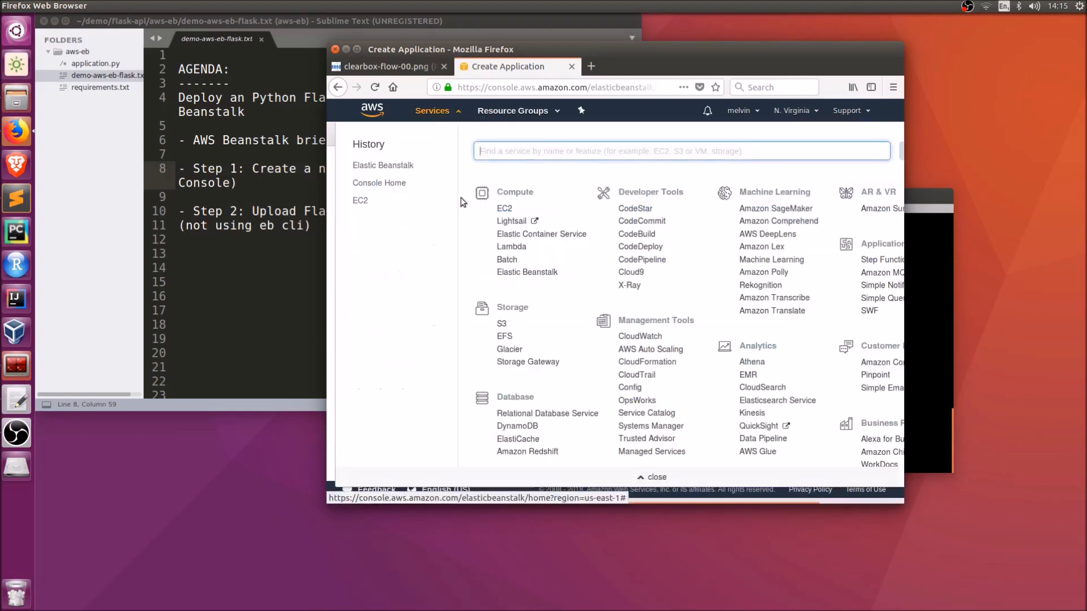
pyautogui.scroll(-2, 707, 382)
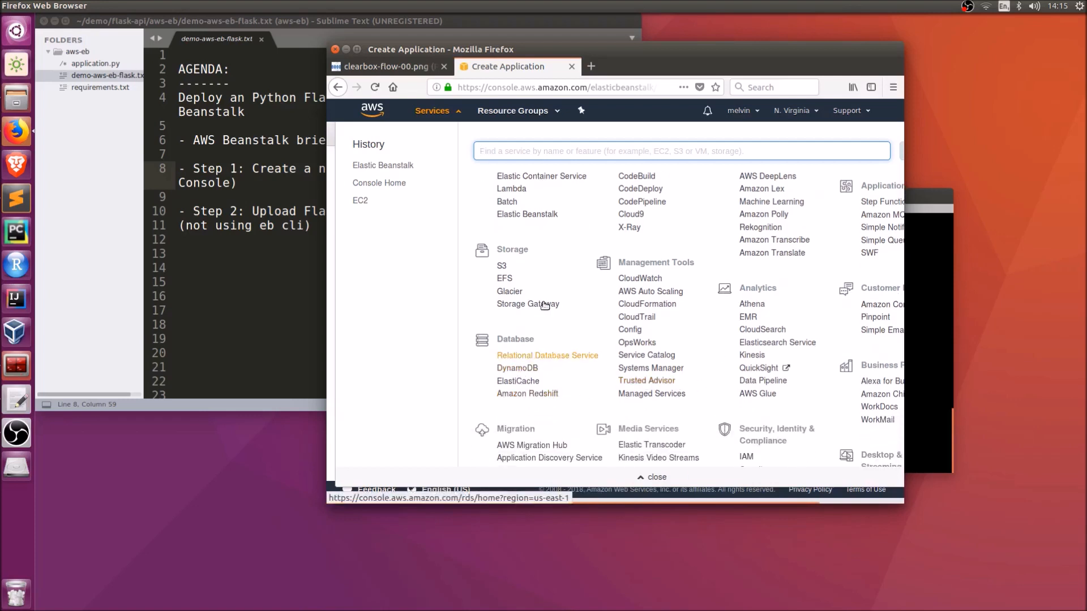
pyautogui.click(456, 112)
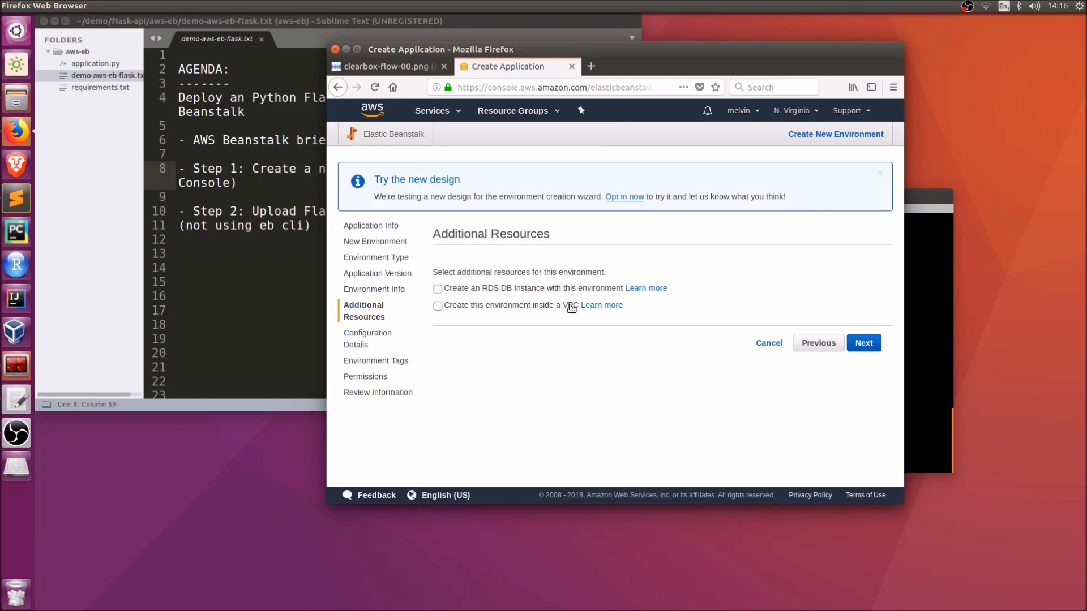
pyautogui.click(864, 343)
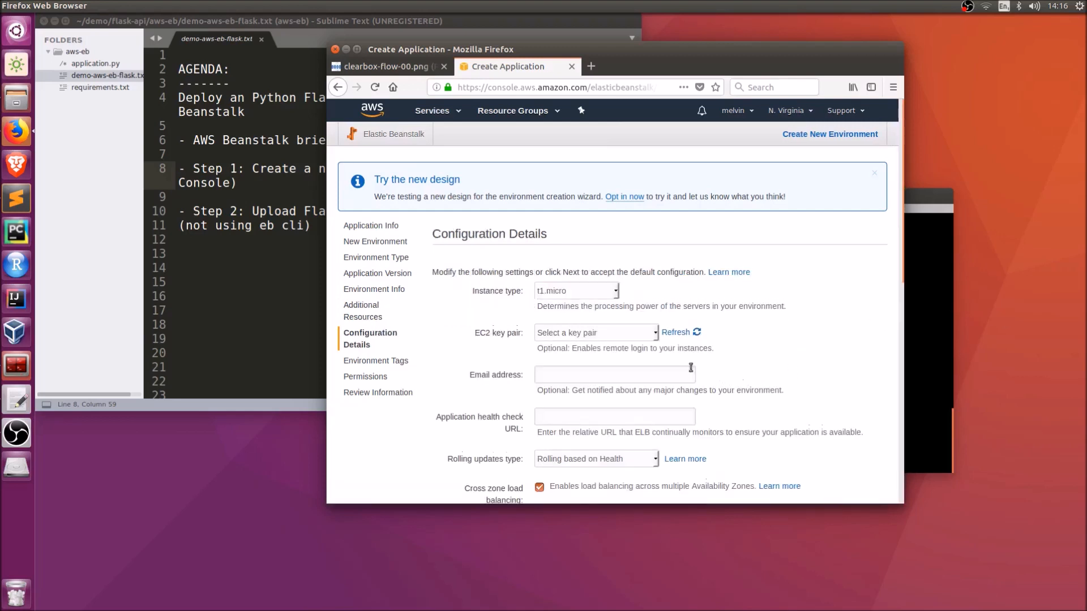
# Step: Review the available instance types, keep t1.micro, and assign the existing main EC2 key pair to the environment
pyautogui.scroll(-3, 776, 309)
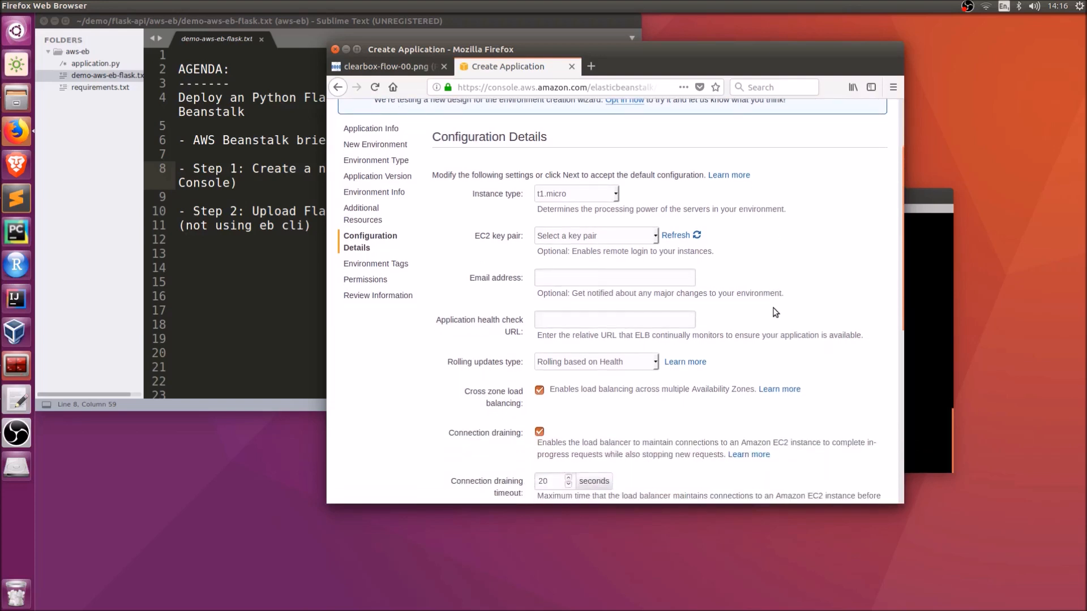
pyautogui.click(596, 196)
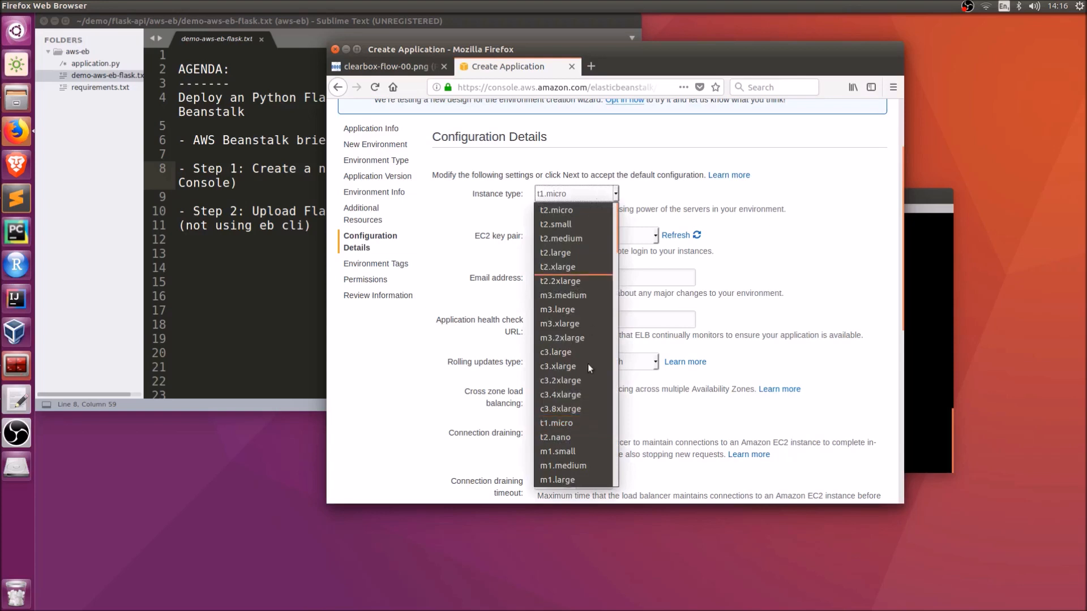
pyautogui.click(789, 175)
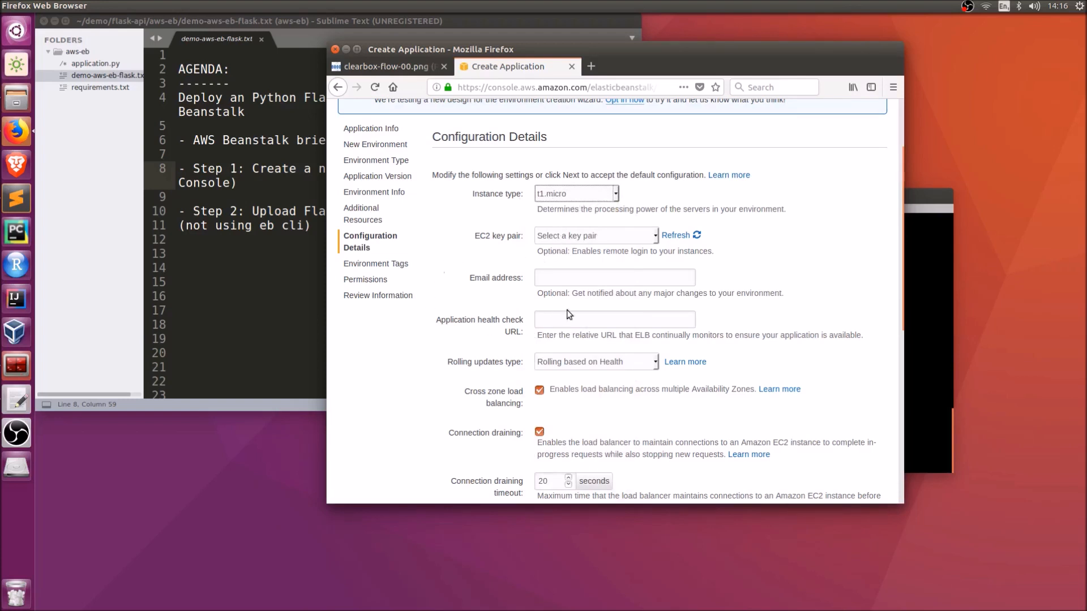
pyautogui.click(619, 242)
pyautogui.click(566, 258)
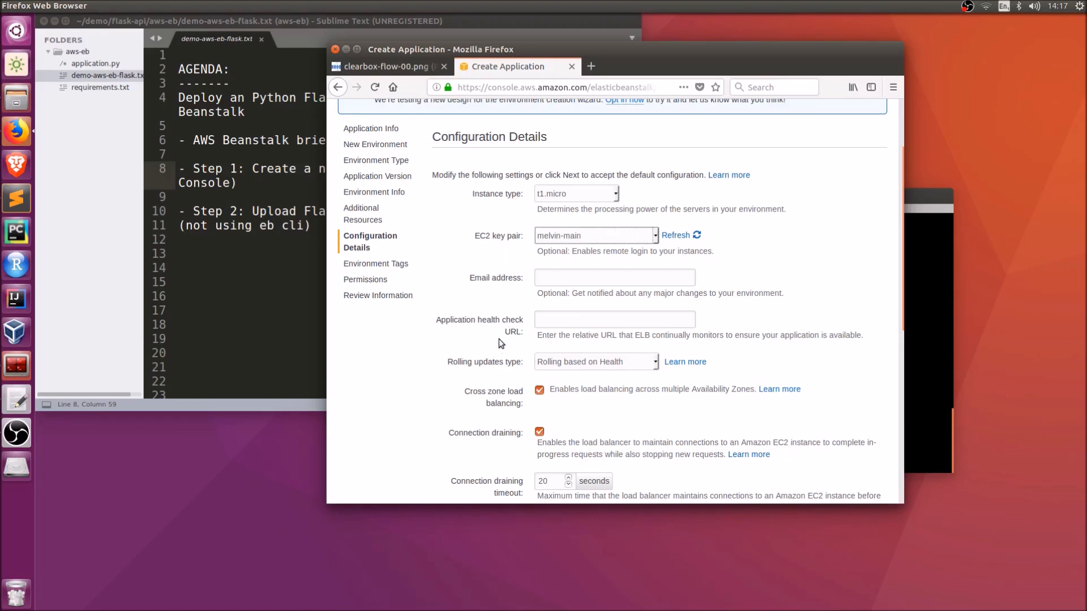
# Step: Accept the default rolling update, load balancing, health reporting and root volume settings and continue to the environment tags
pyautogui.scroll(-2, 494, 339)
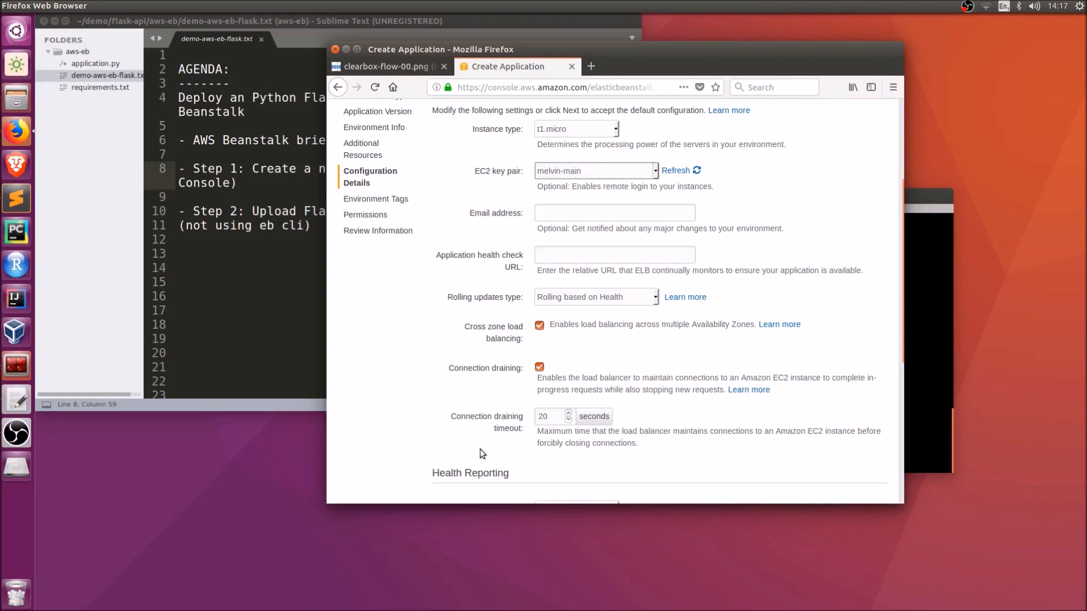
pyautogui.scroll(-3, 480, 450)
pyautogui.scroll(-5, 481, 451)
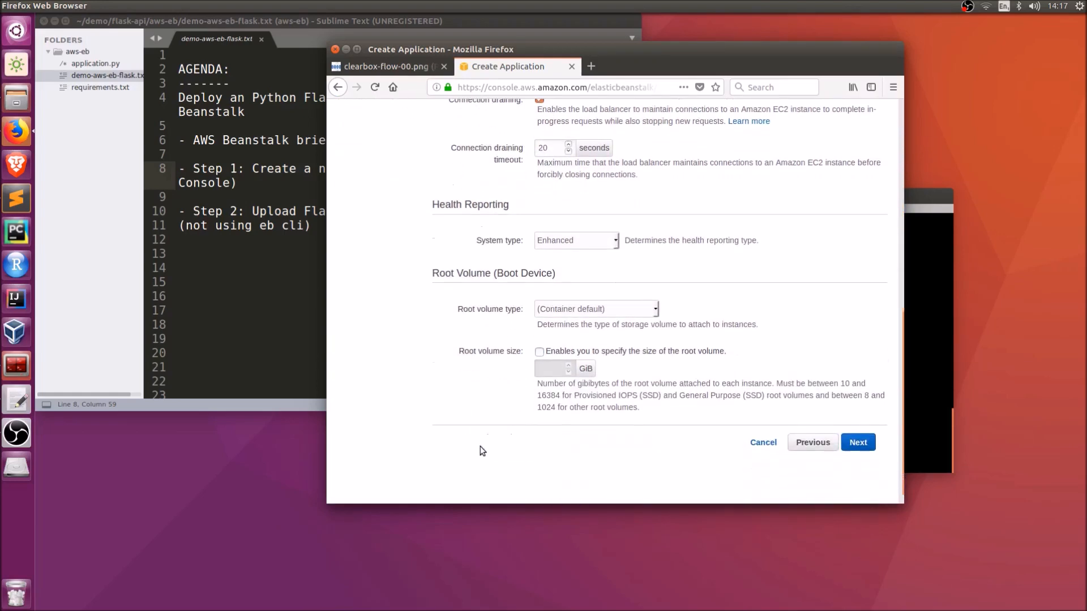
pyautogui.click(862, 426)
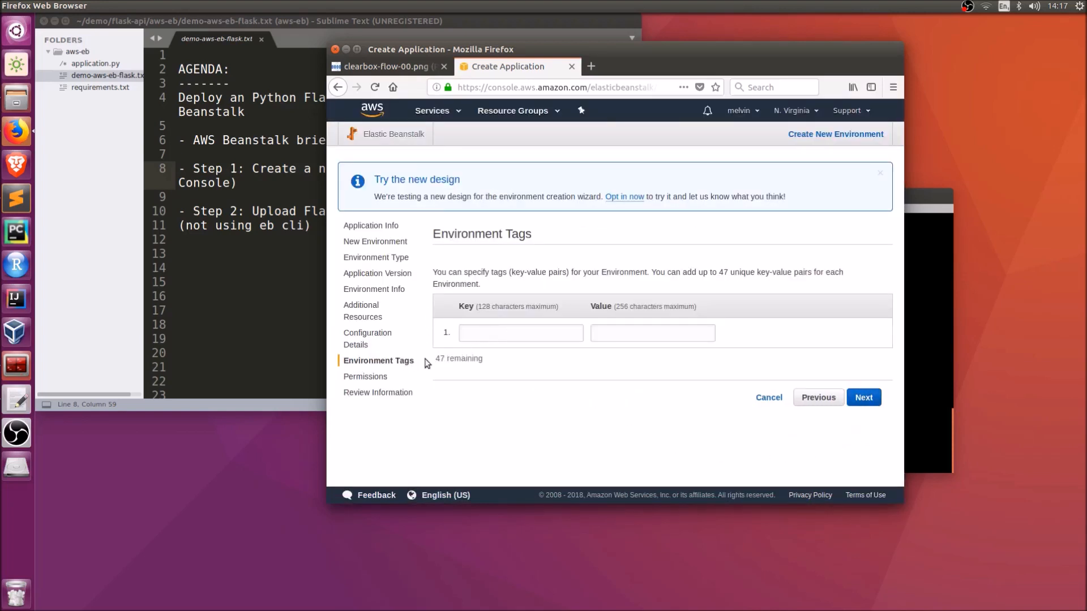
# Step: Leave the environment tags empty, accept the default instance profile and service role, and launch the environment
pyautogui.click(479, 331)
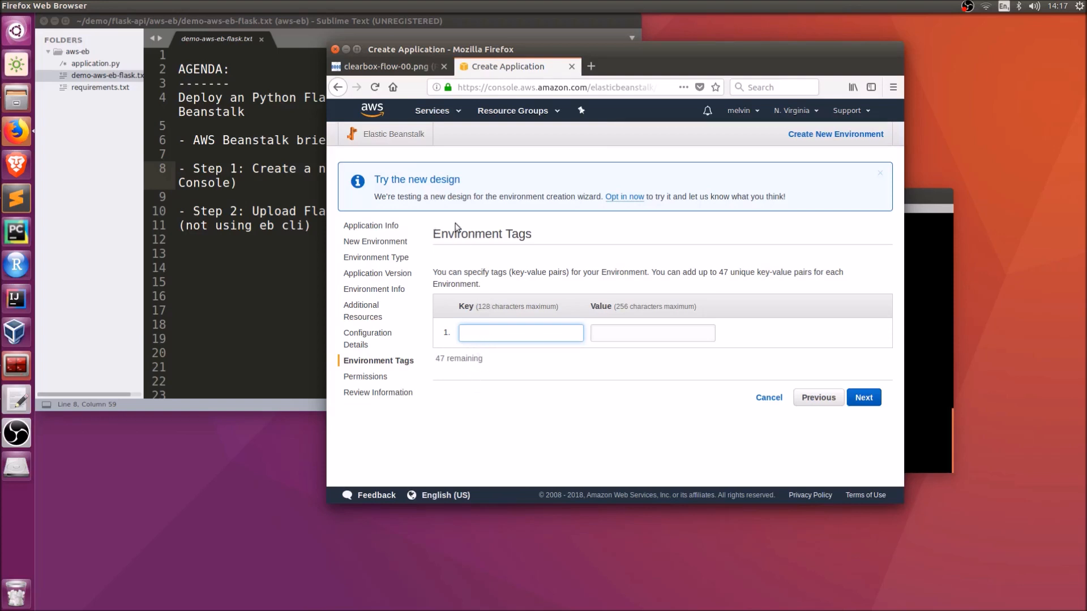
pyautogui.moveTo(435, 234); pyautogui.dragTo(512, 235)
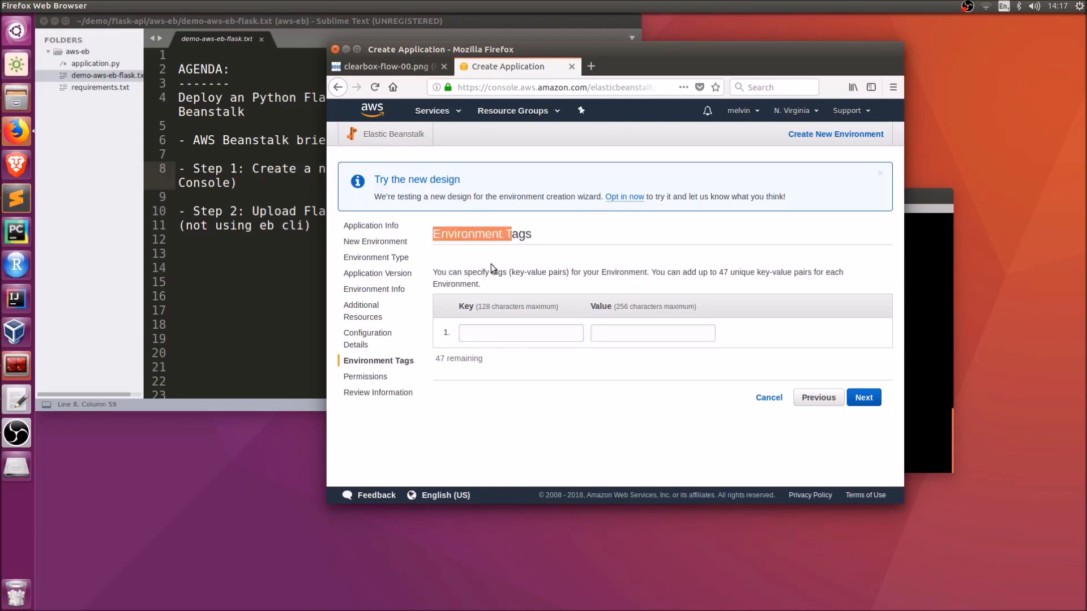
pyautogui.click(478, 333)
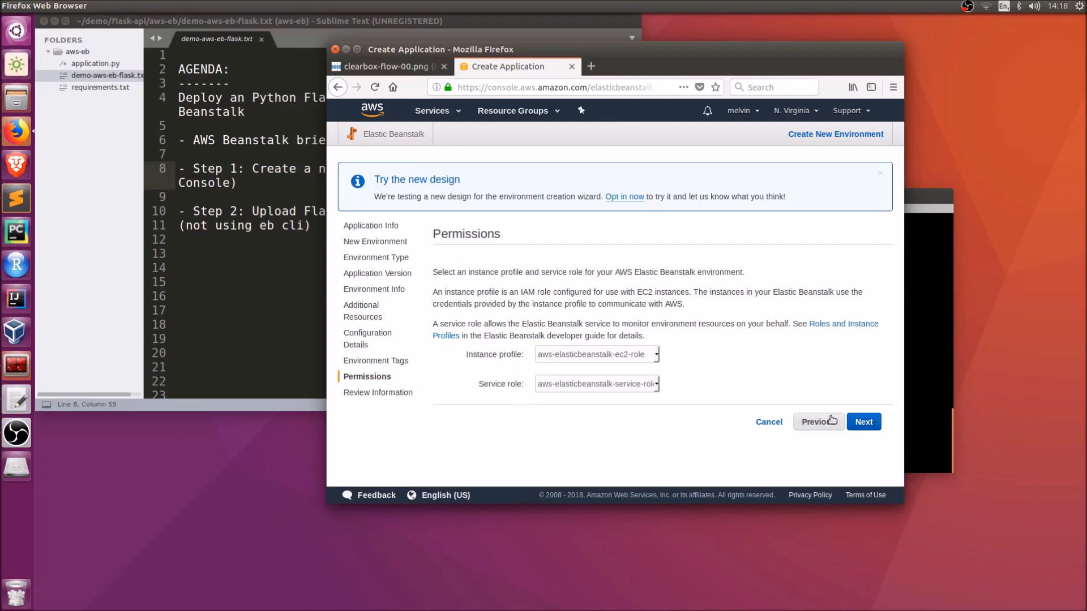
pyautogui.click(859, 423)
pyautogui.scroll(-10, 647, 408)
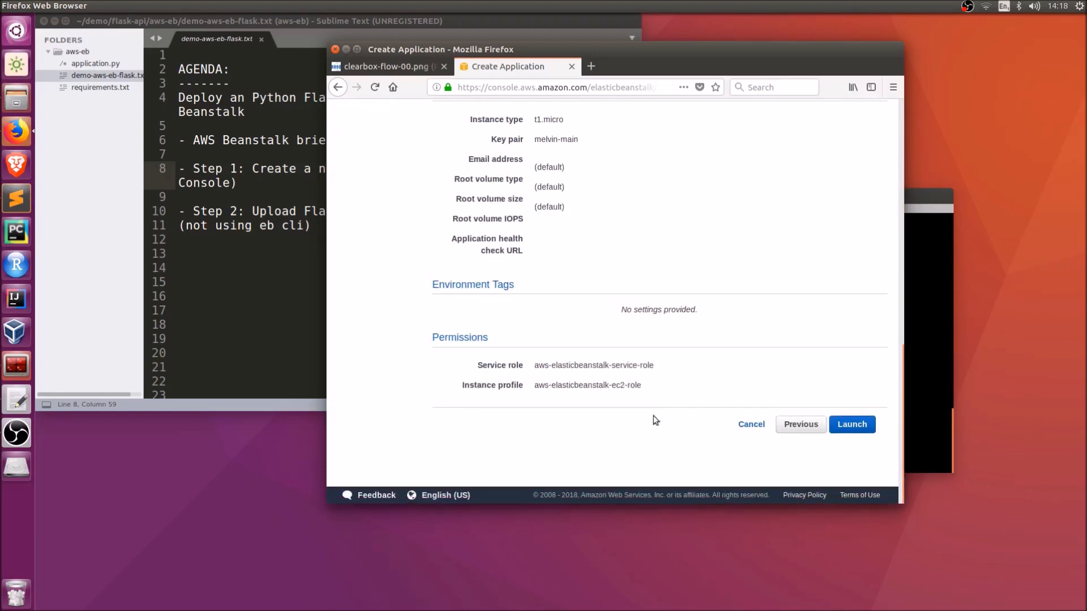
pyautogui.click(857, 430)
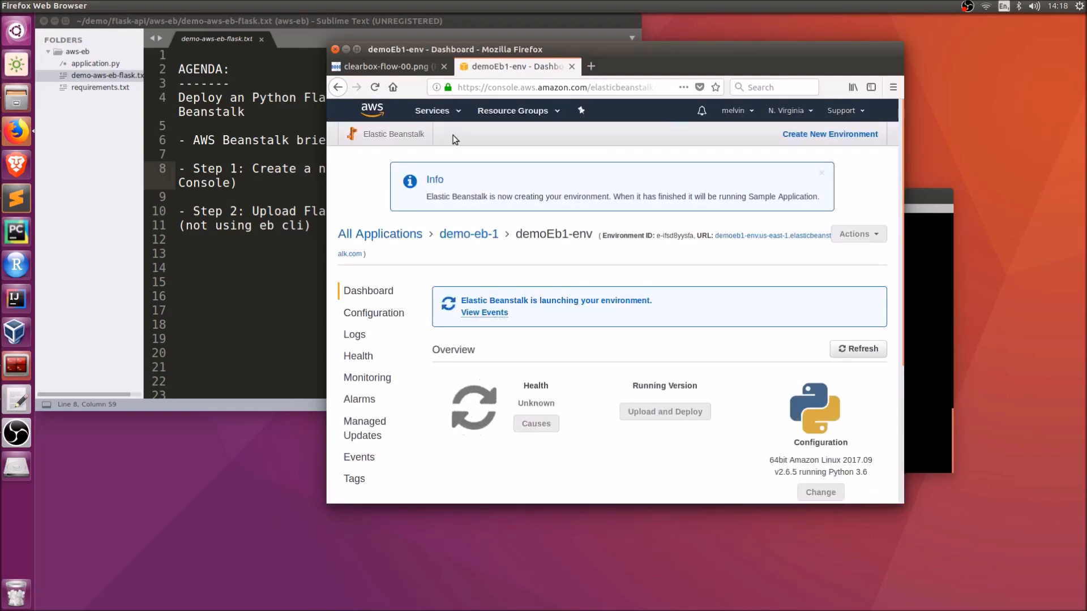
# Step: Open the EC2 console in a separate browser tab and display its running instances, keeping the environment dashboard open
pyautogui.click(458, 113)
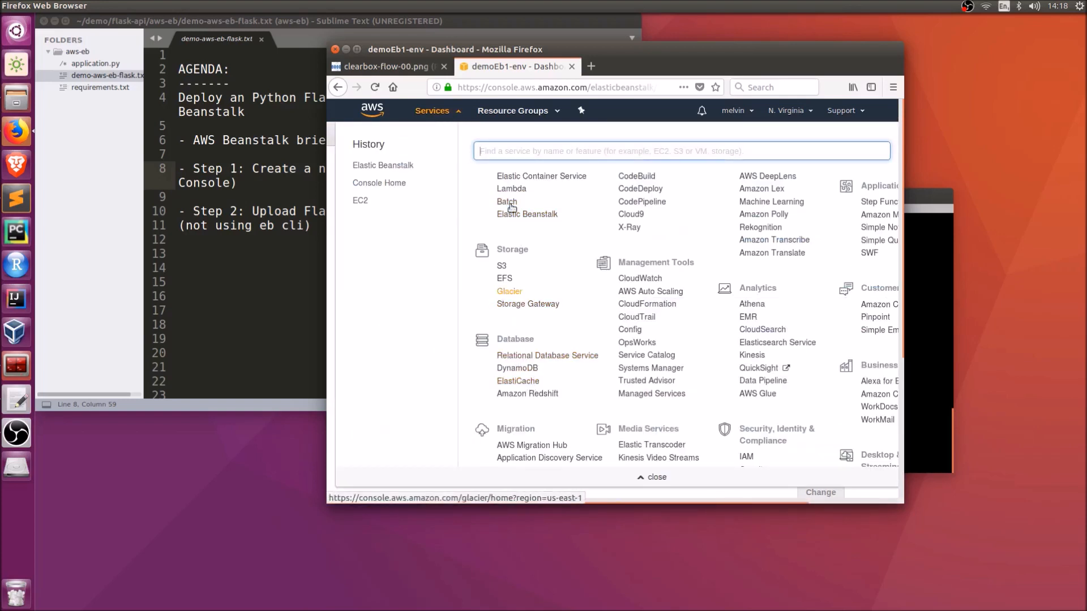
pyautogui.scroll(2, 518, 233)
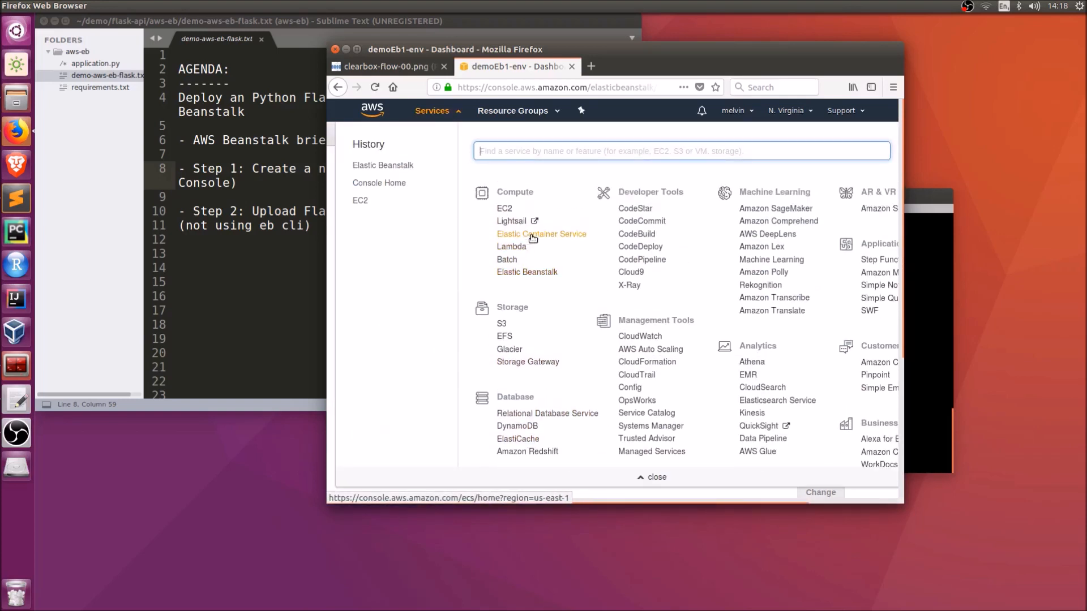
pyautogui.middleClick(505, 208)
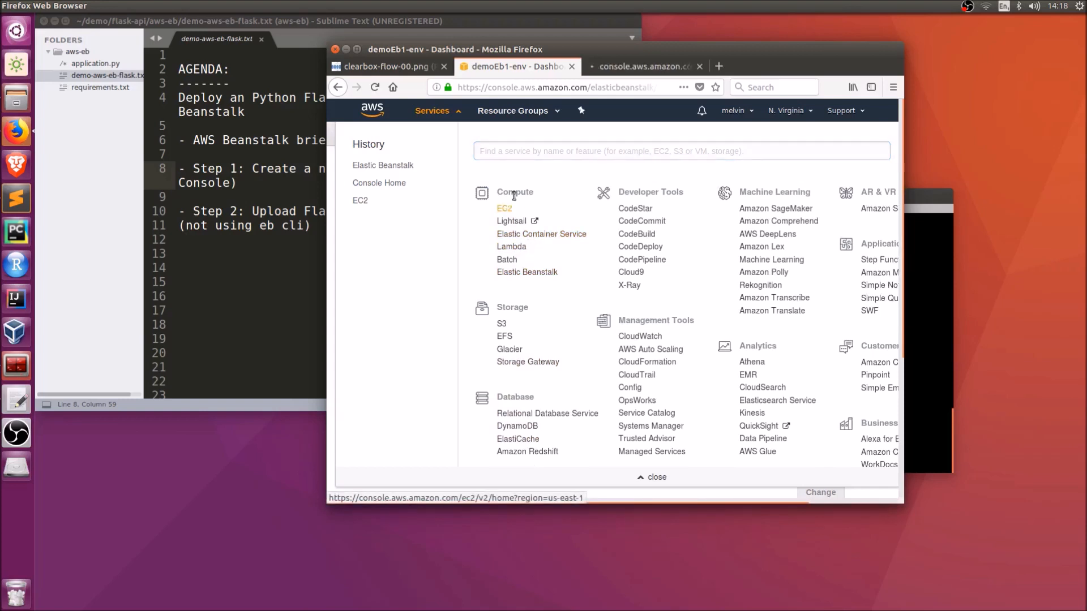
pyautogui.click(621, 66)
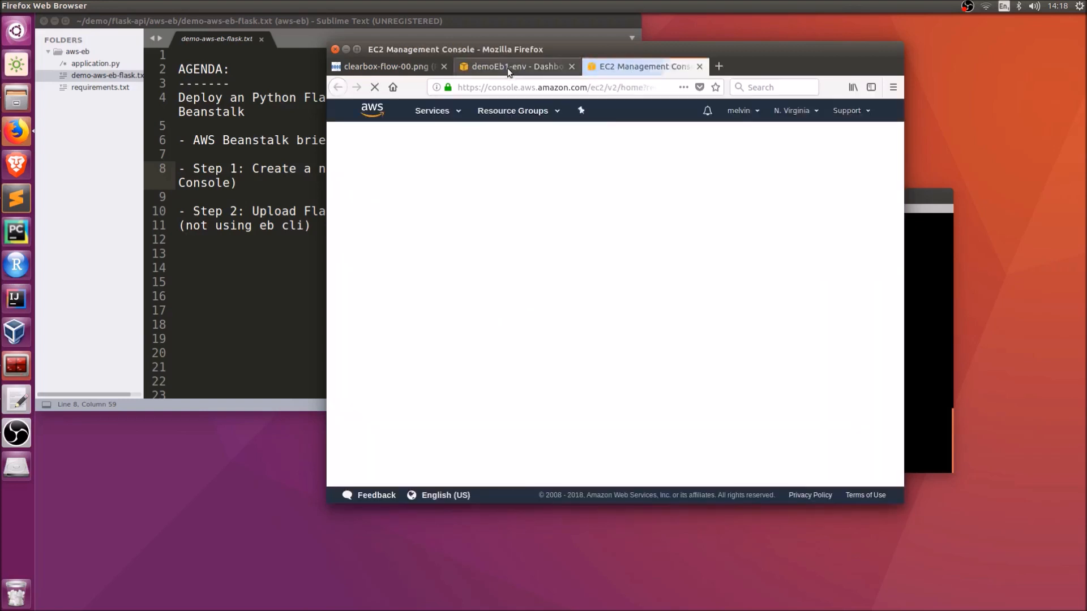
pyautogui.click(492, 68)
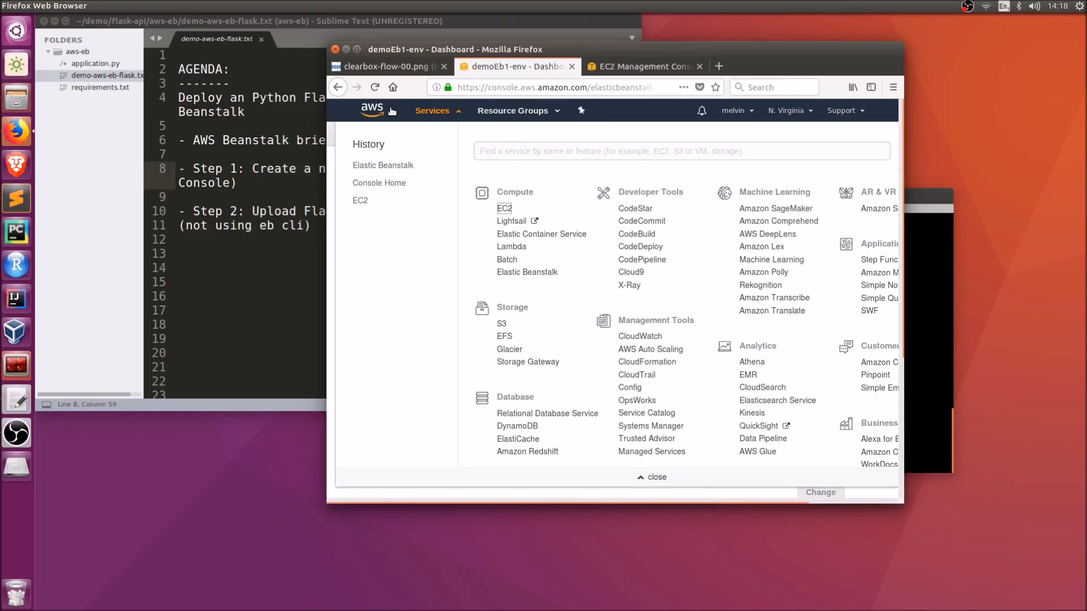
pyautogui.click(450, 112)
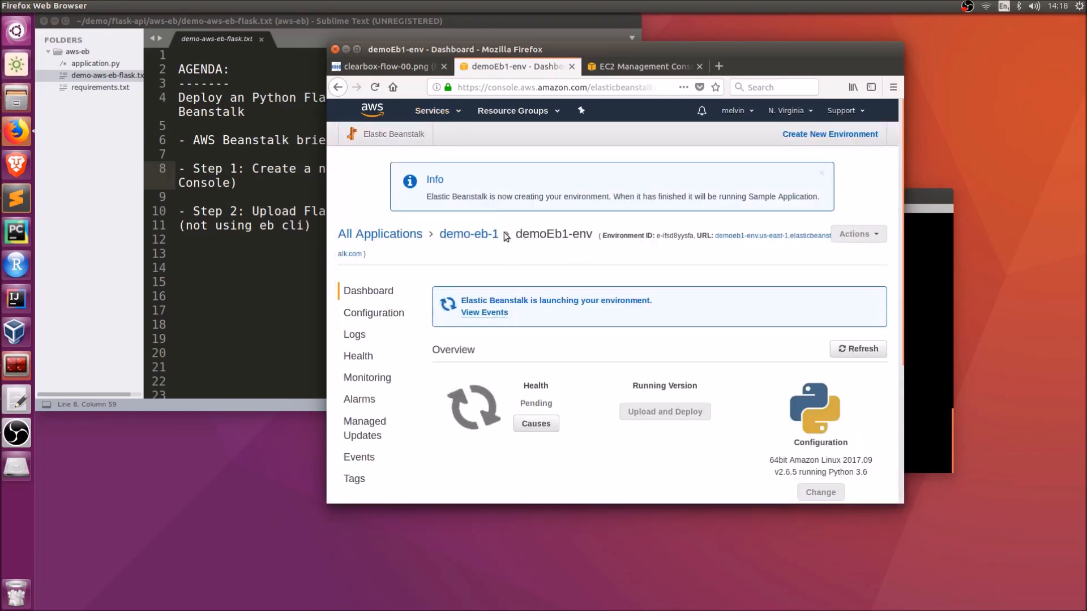
pyautogui.click(640, 66)
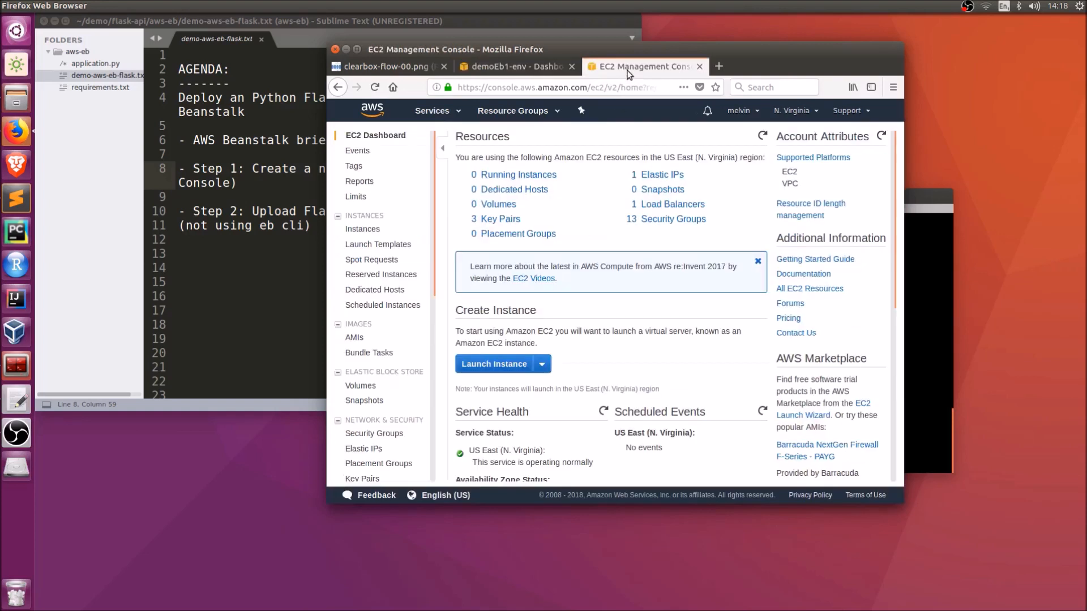
pyautogui.click(519, 175)
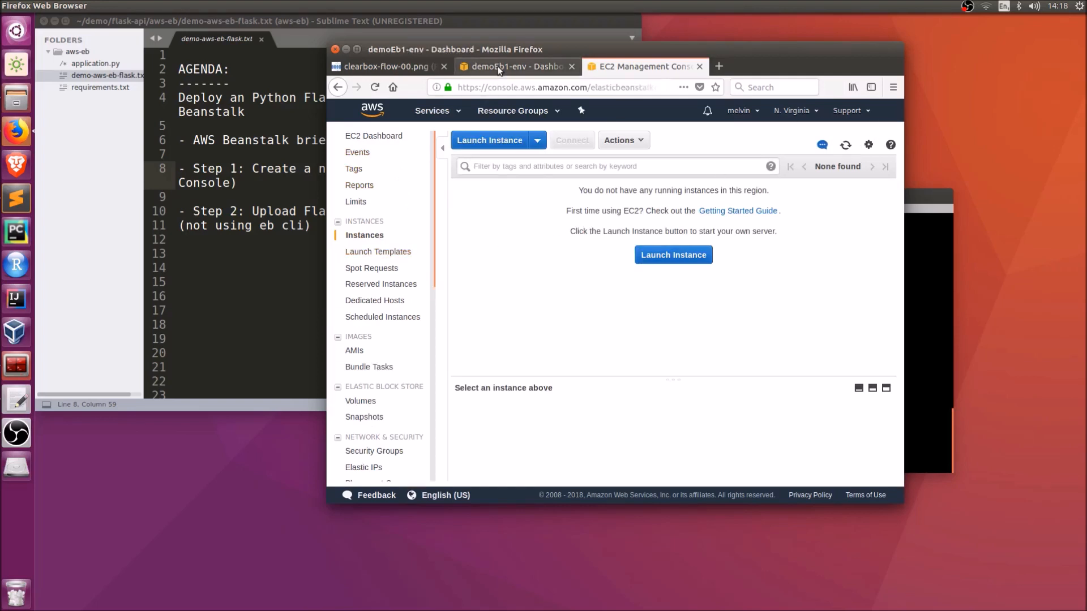
# Step: Review the recent events on the demoEb1-env environment dashboard
pyautogui.click(537, 67)
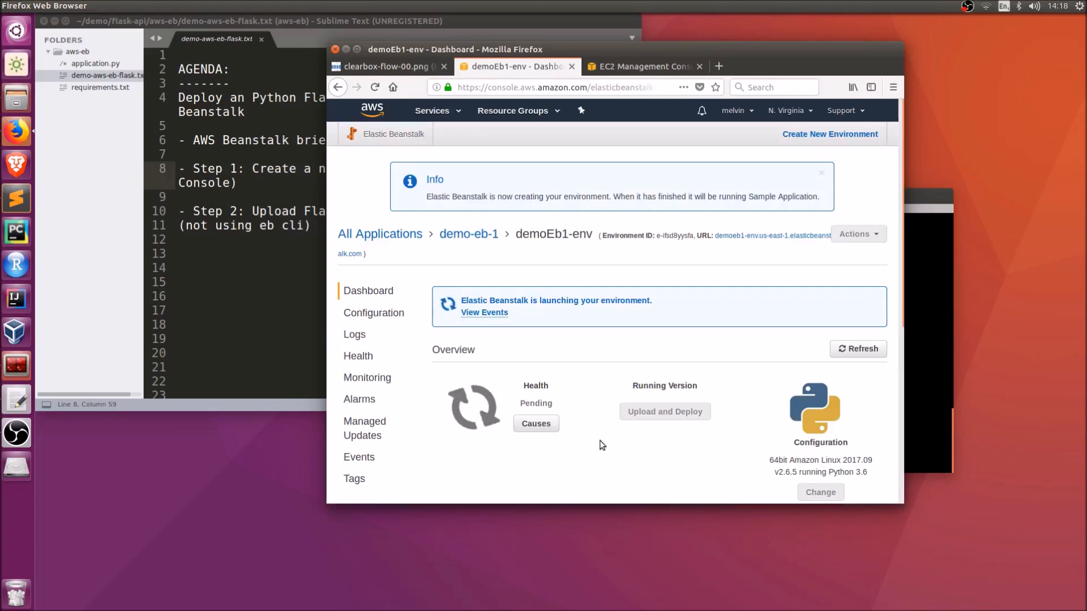
pyautogui.scroll(-5, 594, 435)
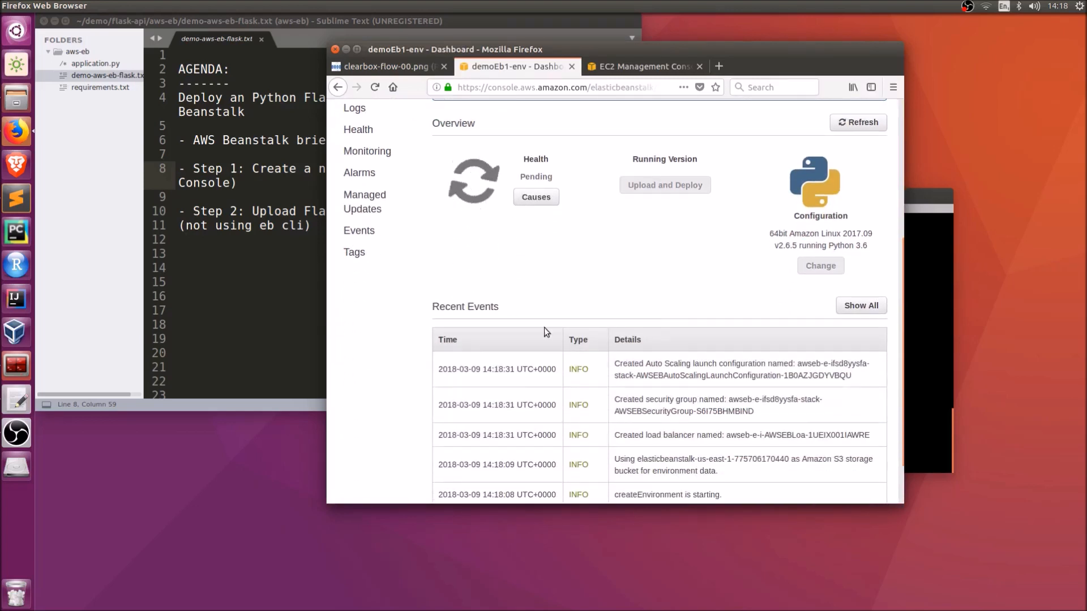
pyautogui.scroll(-2, 577, 474)
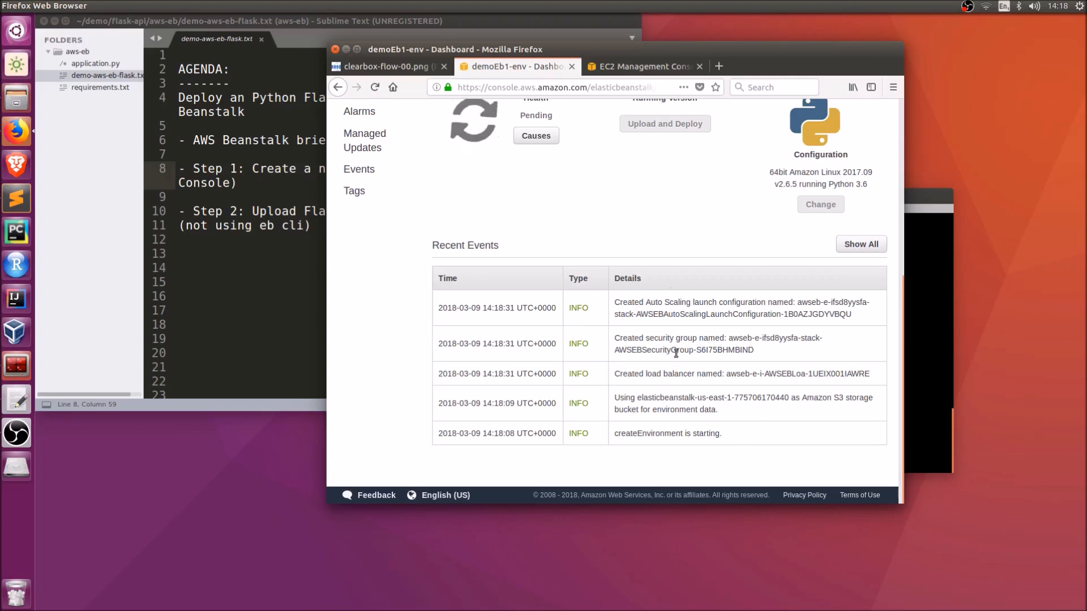
pyautogui.scroll(5, 679, 362)
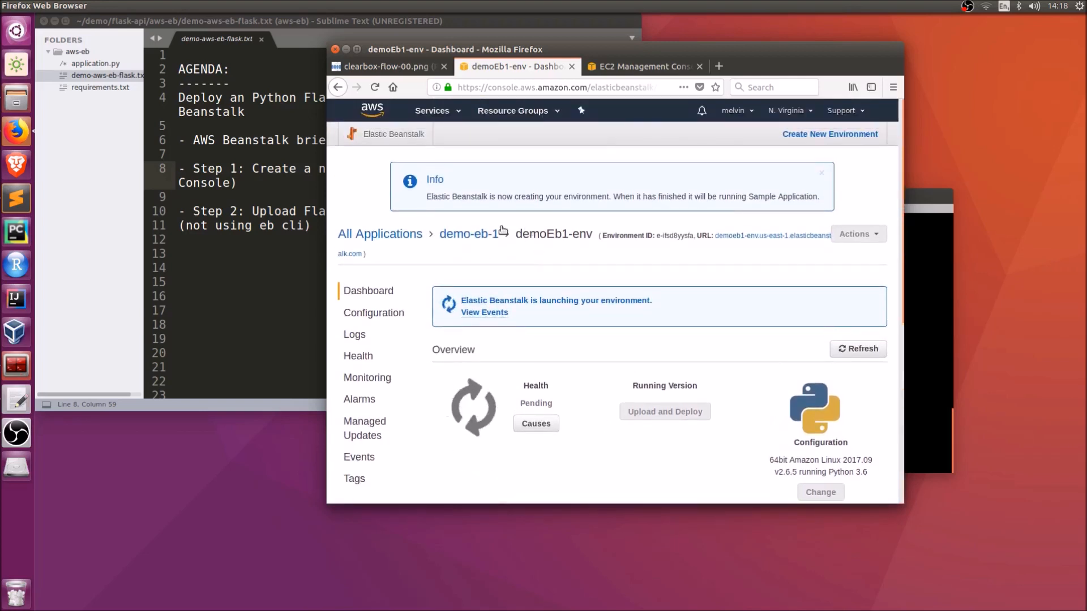
# Step: Refresh the EC2 instance list and check it for the instance belonging to demoEb1-env
pyautogui.click(635, 68)
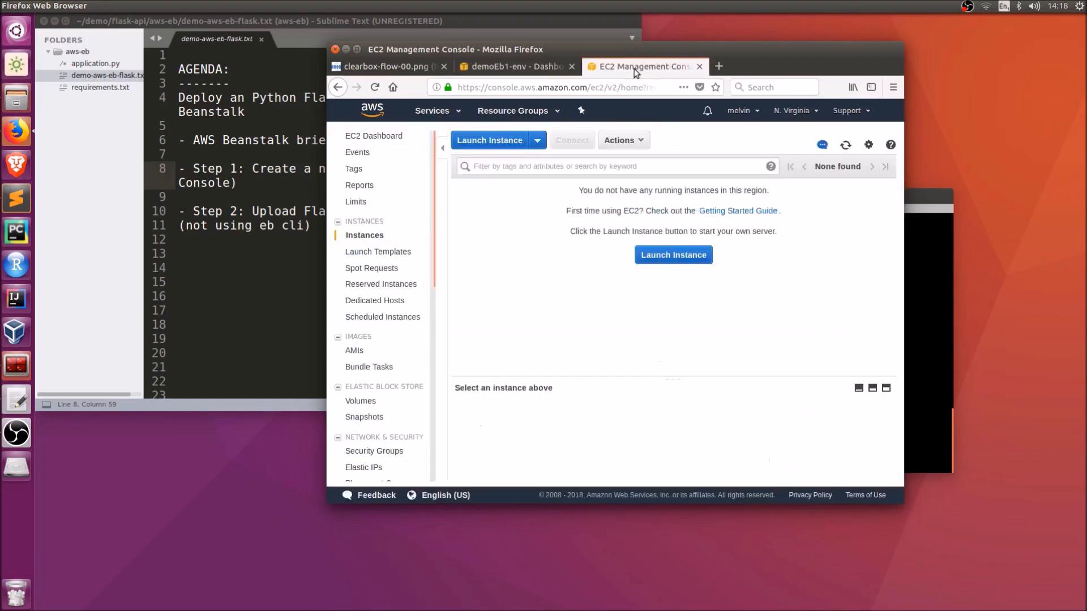
pyautogui.click(845, 146)
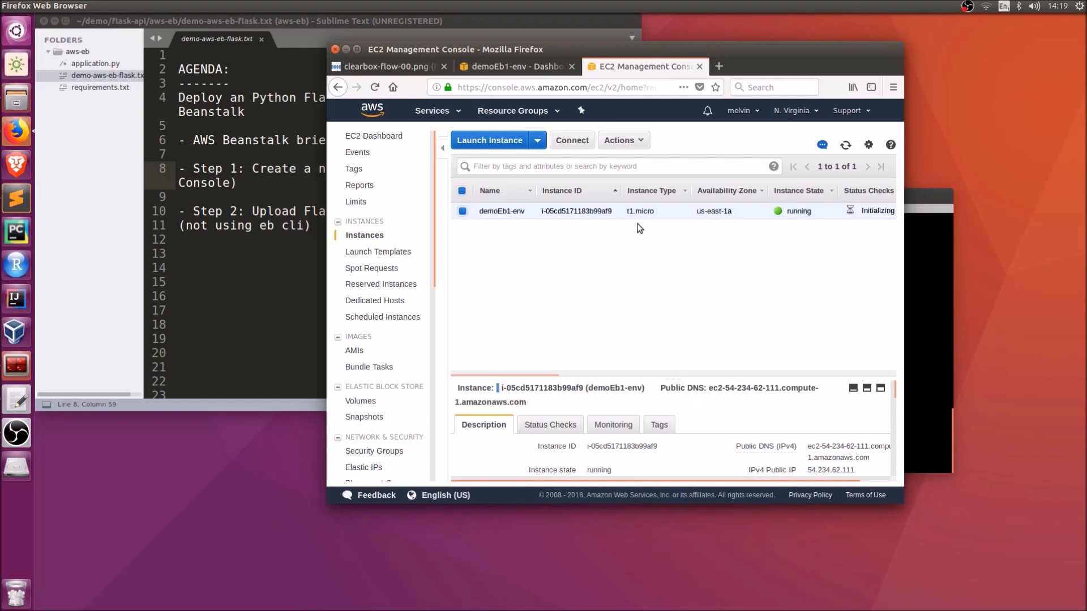
pyautogui.click(497, 64)
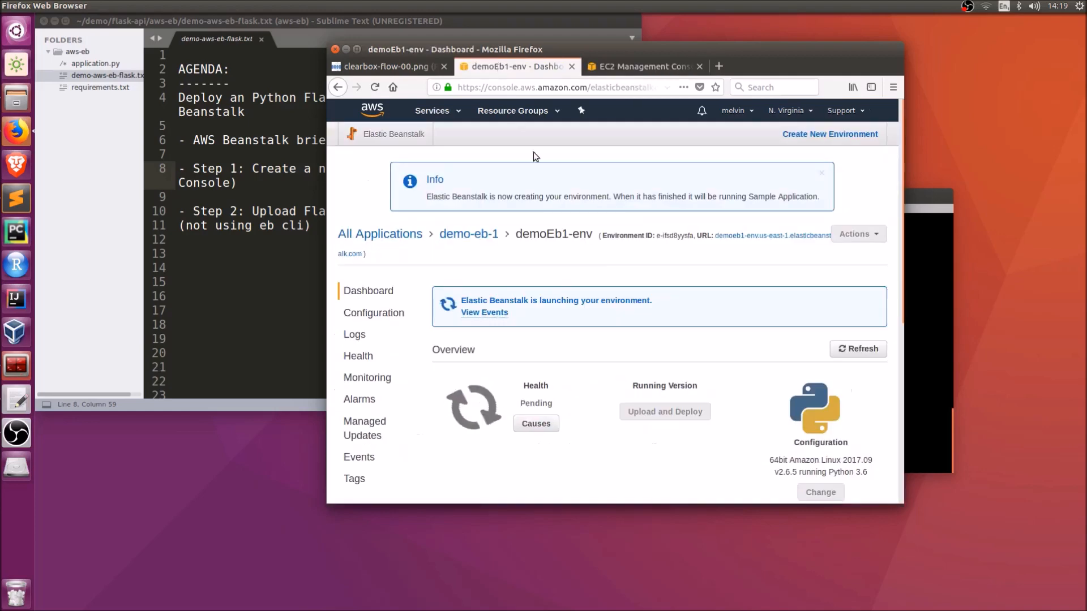
pyautogui.click(639, 67)
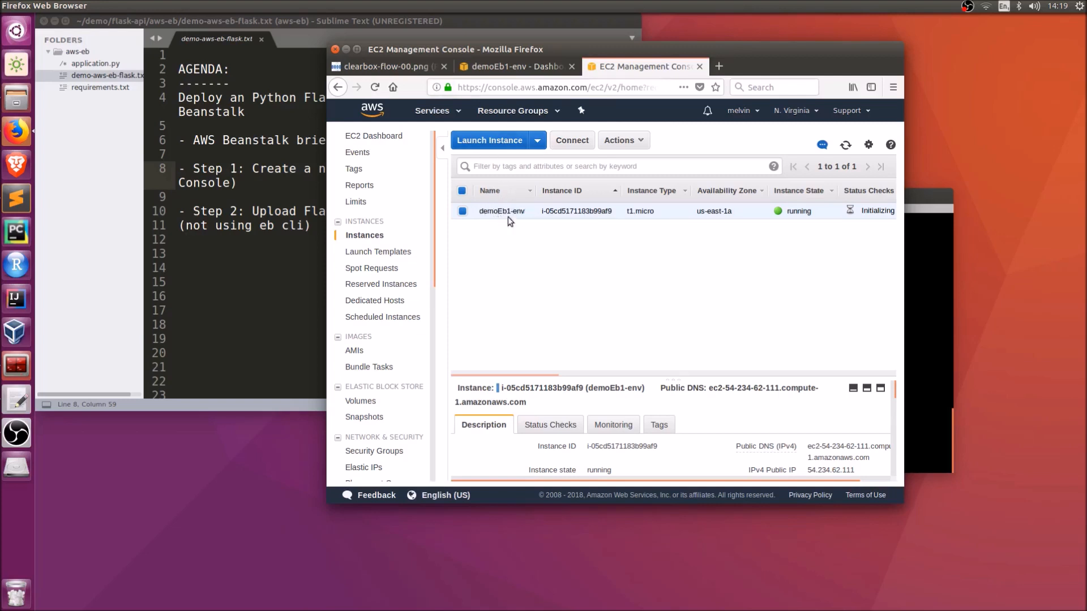
# Step: Return to the demoEb1-env dashboard to check the launch status, and reposition the browser window closer to the screen's upper edge
pyautogui.click(499, 69)
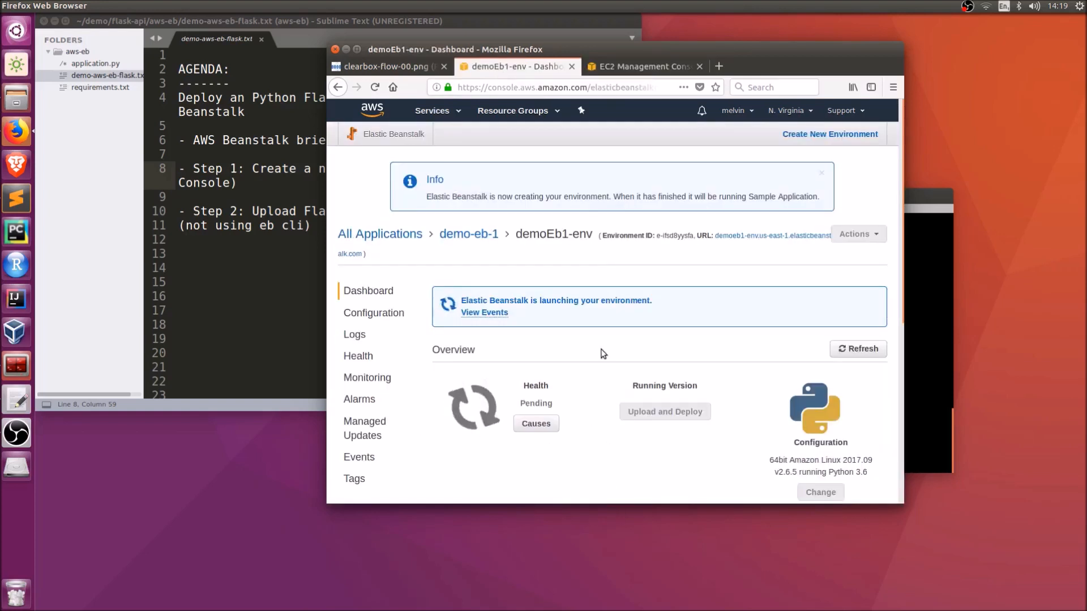
pyautogui.scroll(-3, 589, 271)
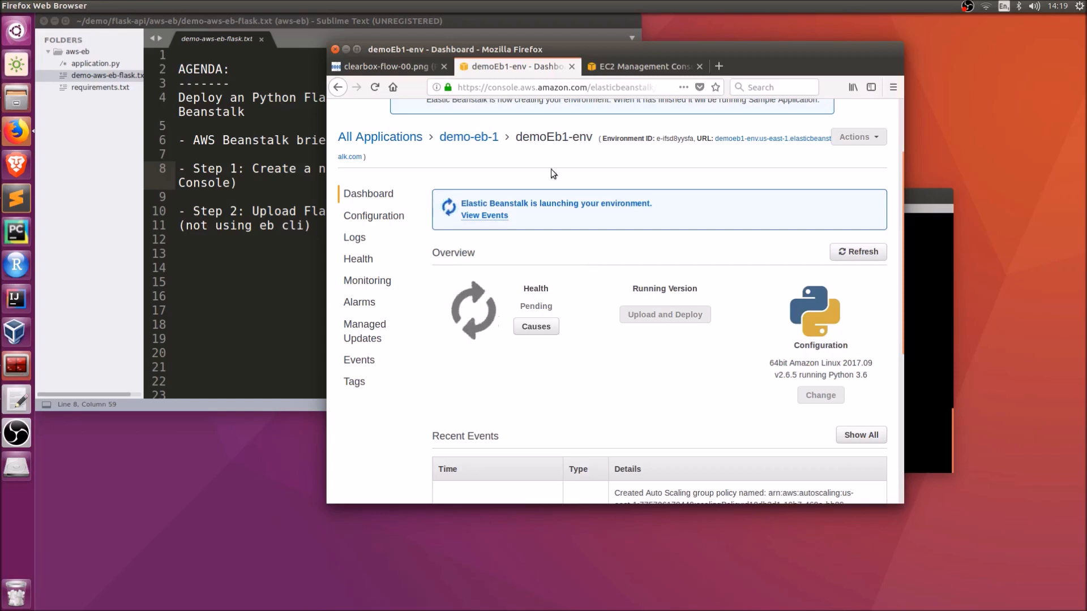
pyautogui.moveTo(399, 46); pyautogui.dragTo(363, 21)
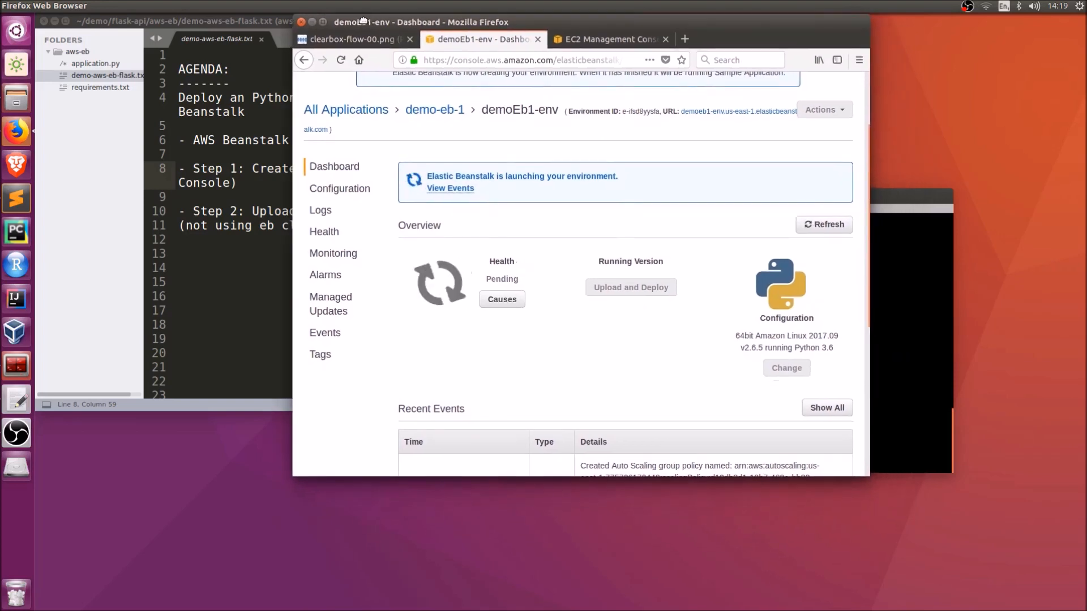
# Step: Enlarge the browser window and review the demoEb1-env dashboard's health, running version, platform configuration and recent events
pyautogui.moveTo(870, 476); pyautogui.dragTo(906, 510)
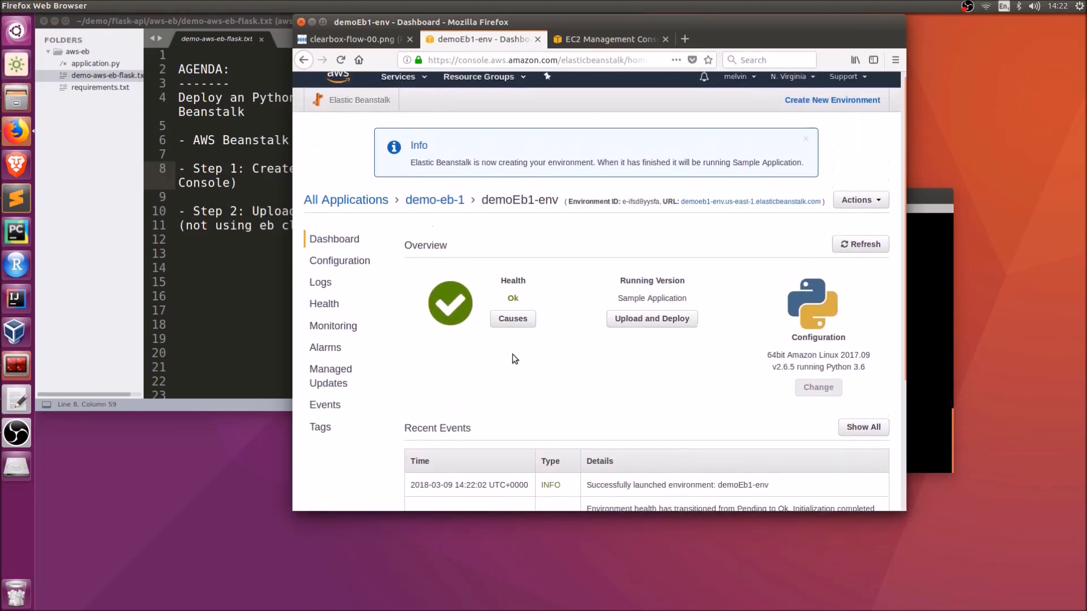
pyautogui.scroll(1, 512, 355)
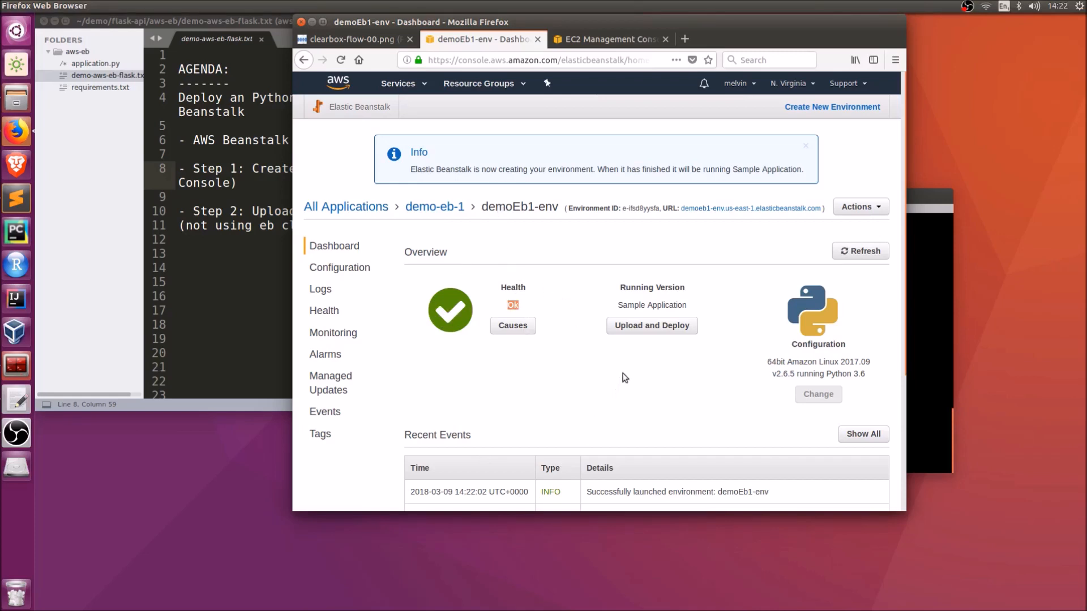
pyautogui.moveTo(620, 303); pyautogui.dragTo(688, 304)
pyautogui.moveTo(772, 362); pyautogui.dragTo(871, 377)
pyautogui.click(579, 380)
pyautogui.moveTo(828, 374); pyautogui.dragTo(860, 374)
pyautogui.click(702, 380)
pyautogui.scroll(-3, 453, 396)
pyautogui.scroll(3, 450, 345)
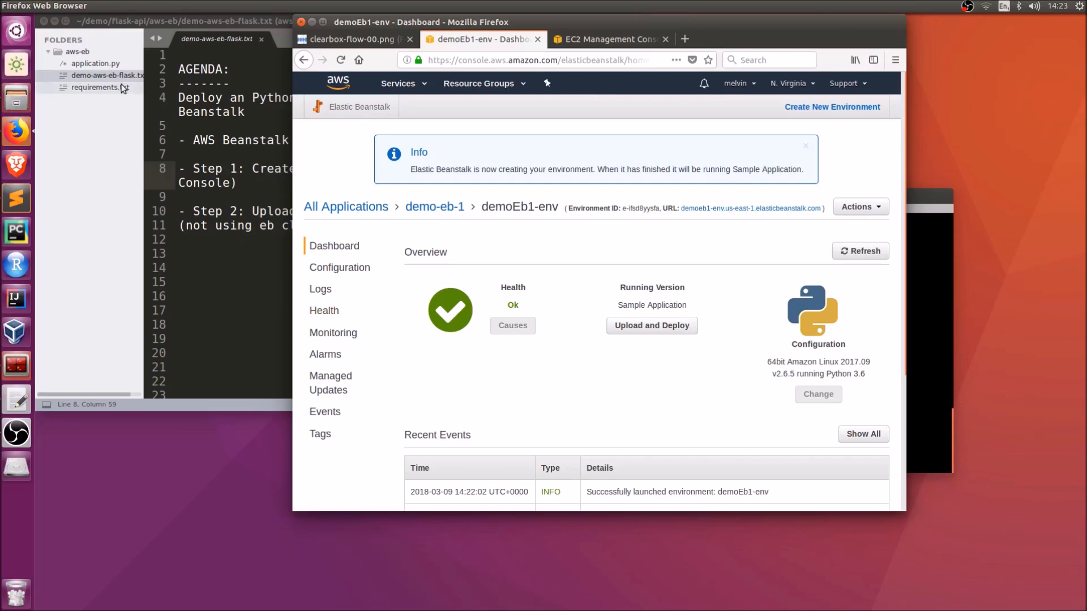
# Step: Switch to Sublime Text and review Step 1 of the agenda in demo-aws-eb-flask.txt
pyautogui.click(257, 183)
pyautogui.moveTo(256, 188); pyautogui.dragTo(149, 169)
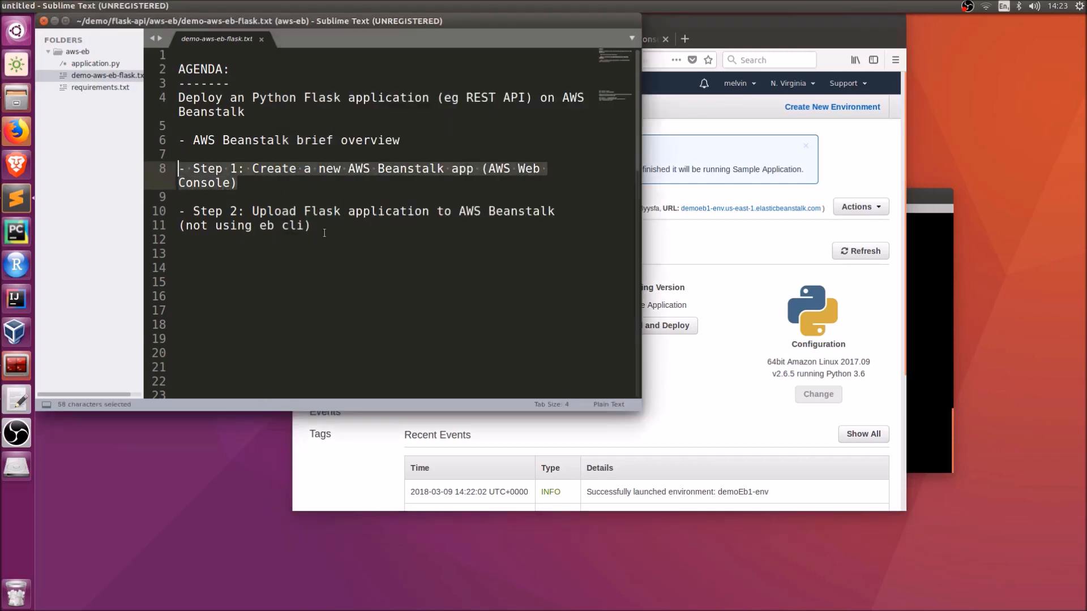
pyautogui.click(287, 187)
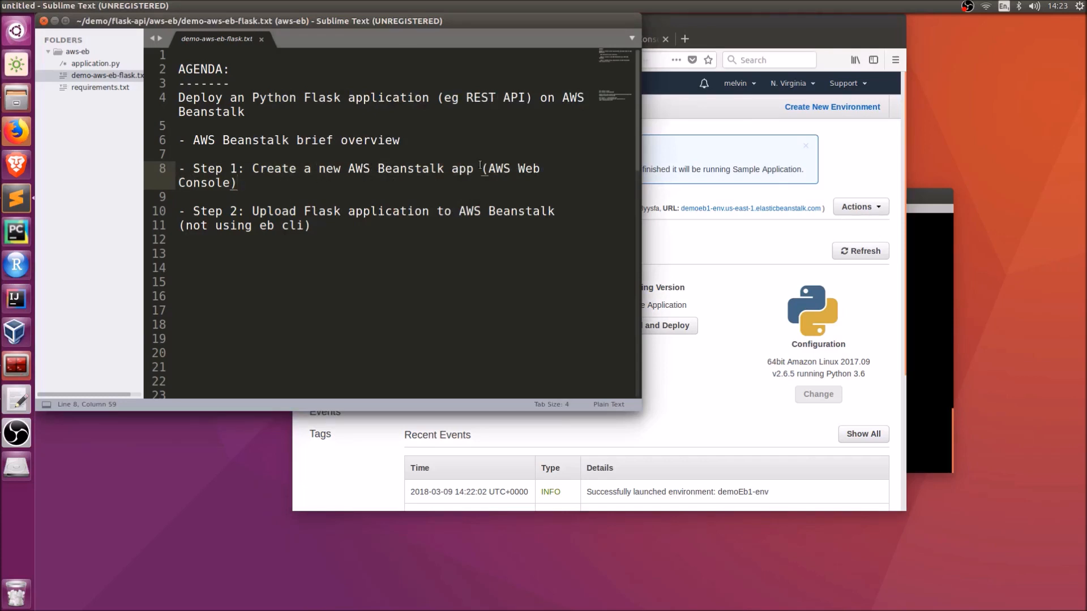
# Step: Switch back to Firefox, open the demoEb1-env URL to inspect the sample application's page and web address, and close that page
pyautogui.click(657, 247)
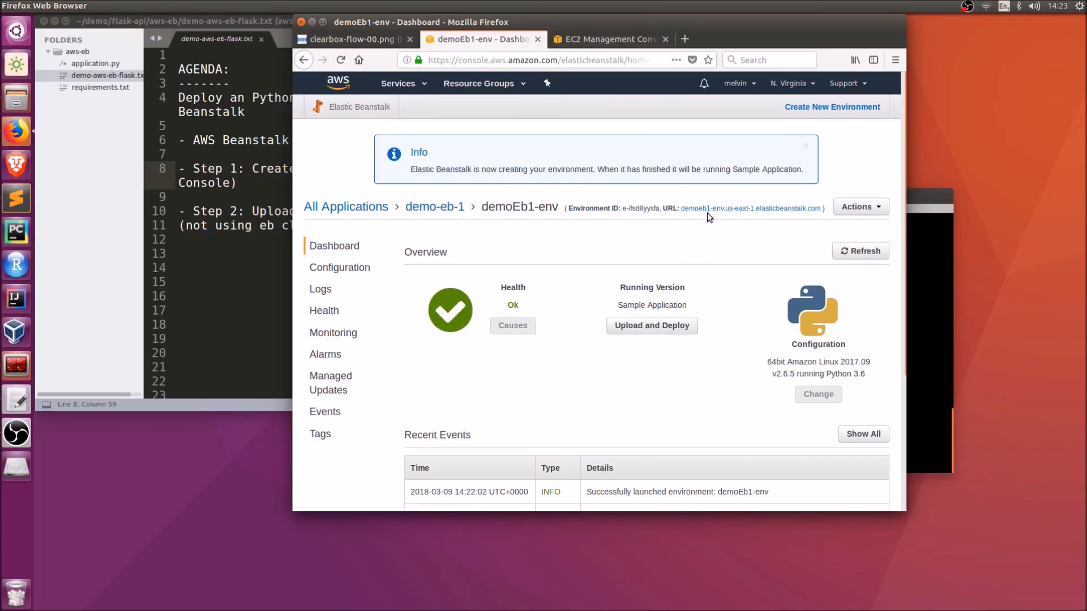
pyautogui.moveTo(622, 306); pyautogui.dragTo(680, 304)
pyautogui.click(696, 209)
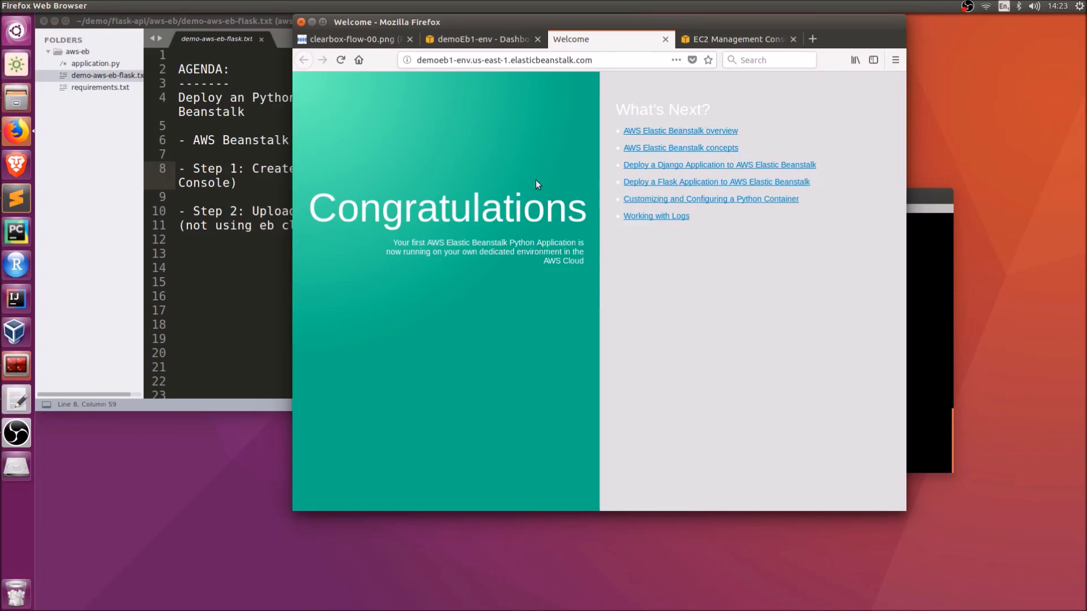
pyautogui.moveTo(413, 244); pyautogui.dragTo(544, 244)
pyautogui.click(543, 245)
pyautogui.moveTo(600, 61); pyautogui.dragTo(417, 60)
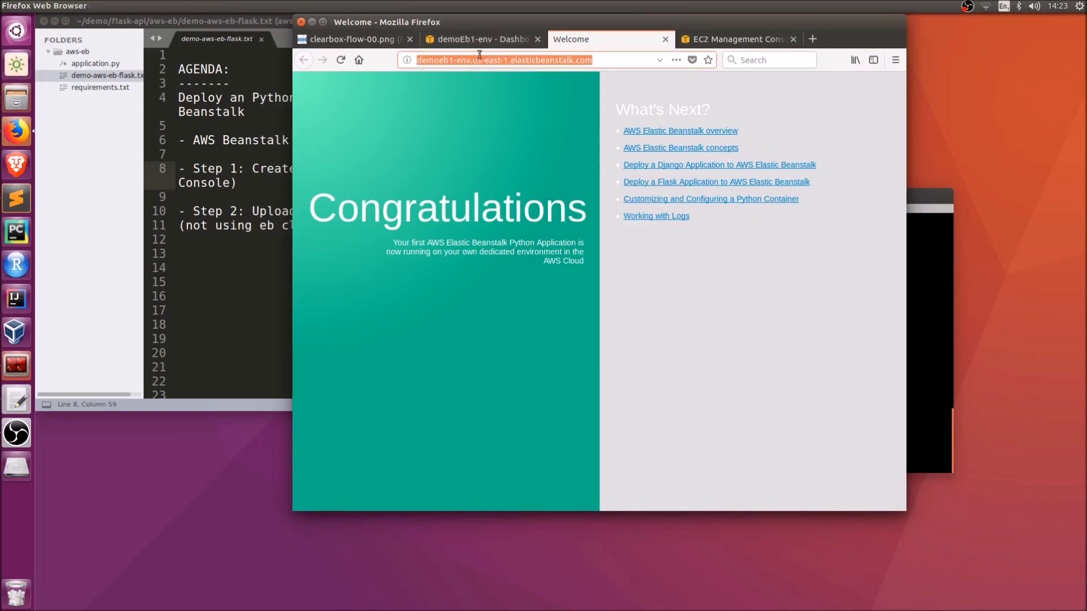
pyautogui.click(667, 39)
pyautogui.click(576, 357)
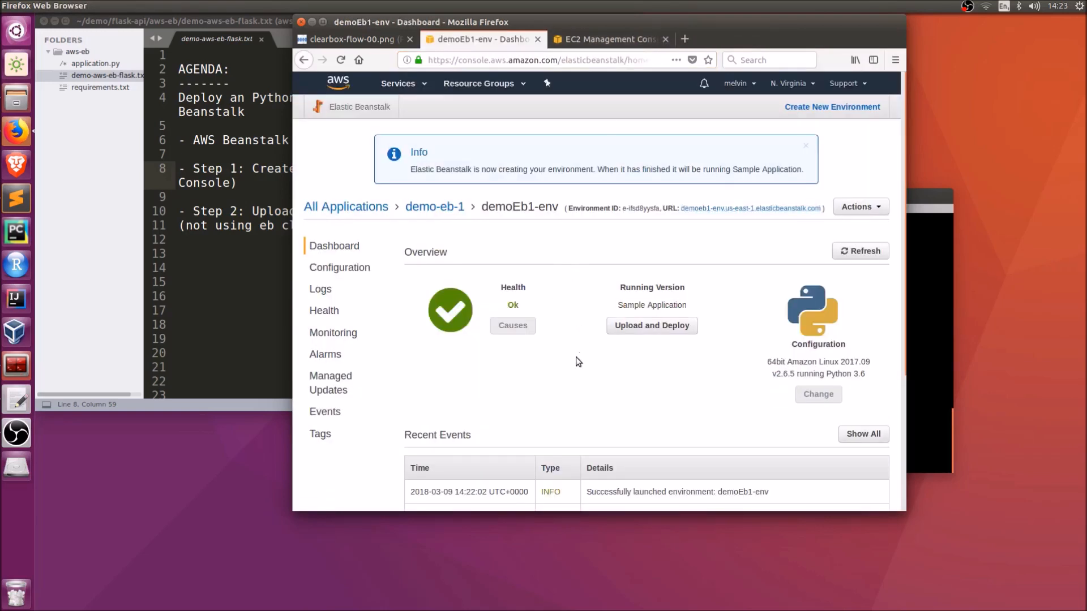
# Step: Switch to Sublime Text and review agenda Steps 1 and 2, covering app creation and the Flask application upload
pyautogui.click(258, 238)
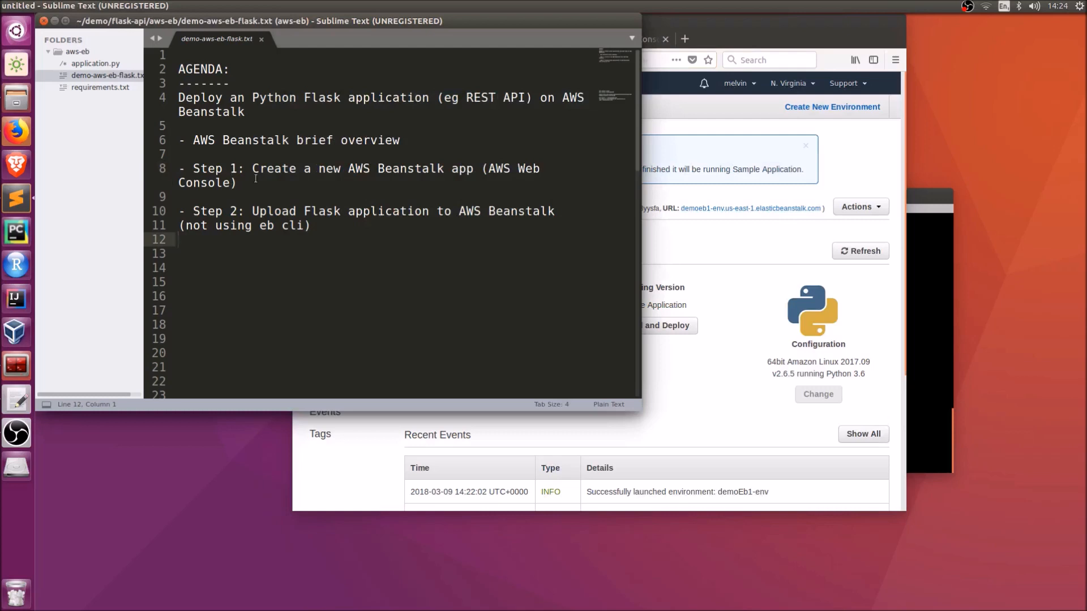
pyautogui.moveTo(256, 179); pyautogui.dragTo(165, 171)
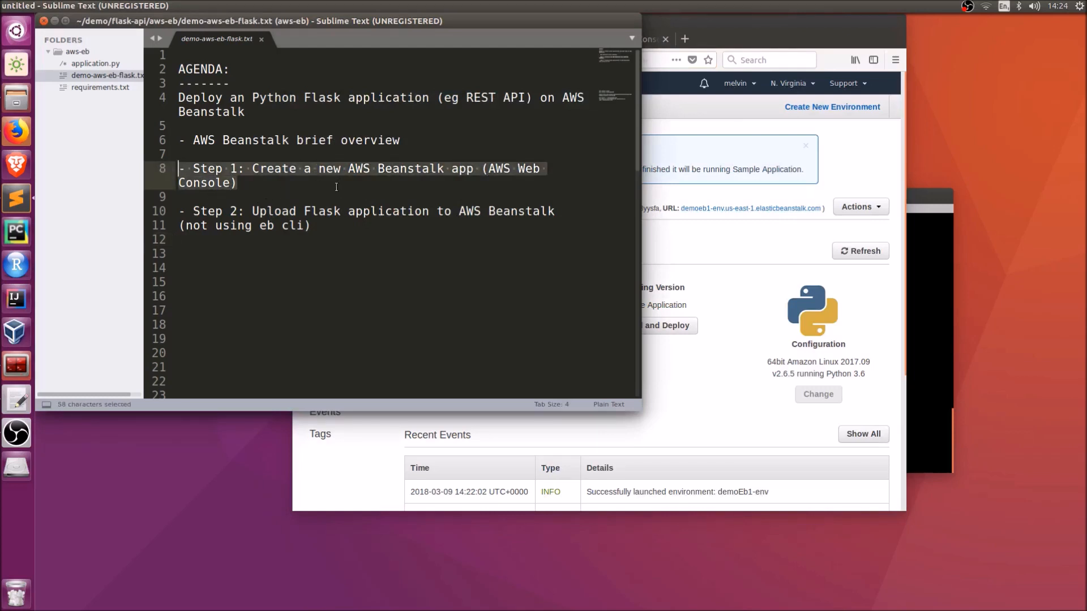
pyautogui.click(317, 283)
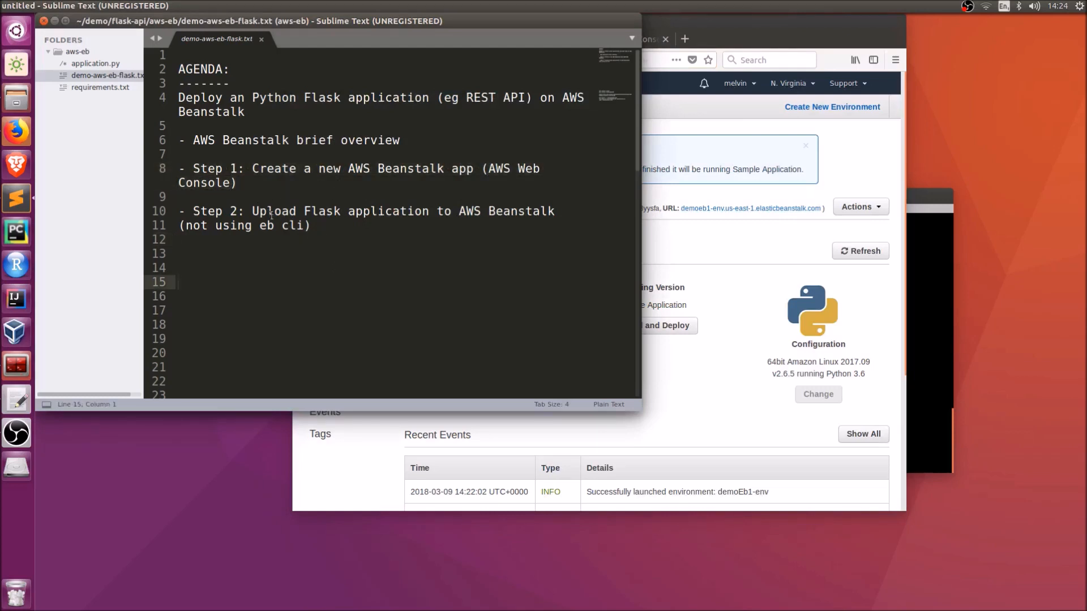
pyautogui.moveTo(304, 211); pyautogui.dragTo(347, 210)
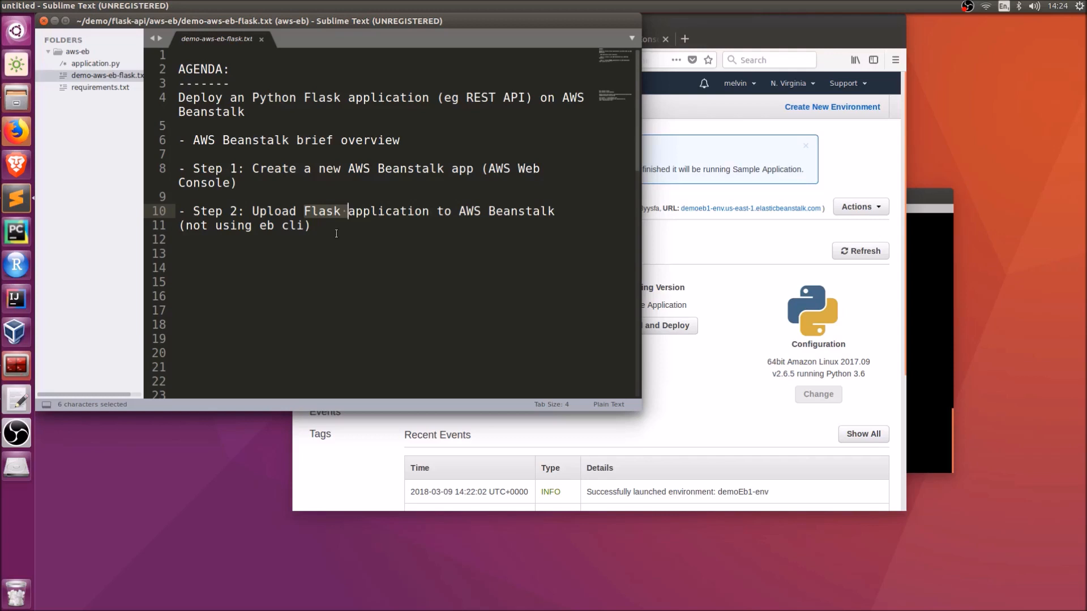
pyautogui.click(307, 221)
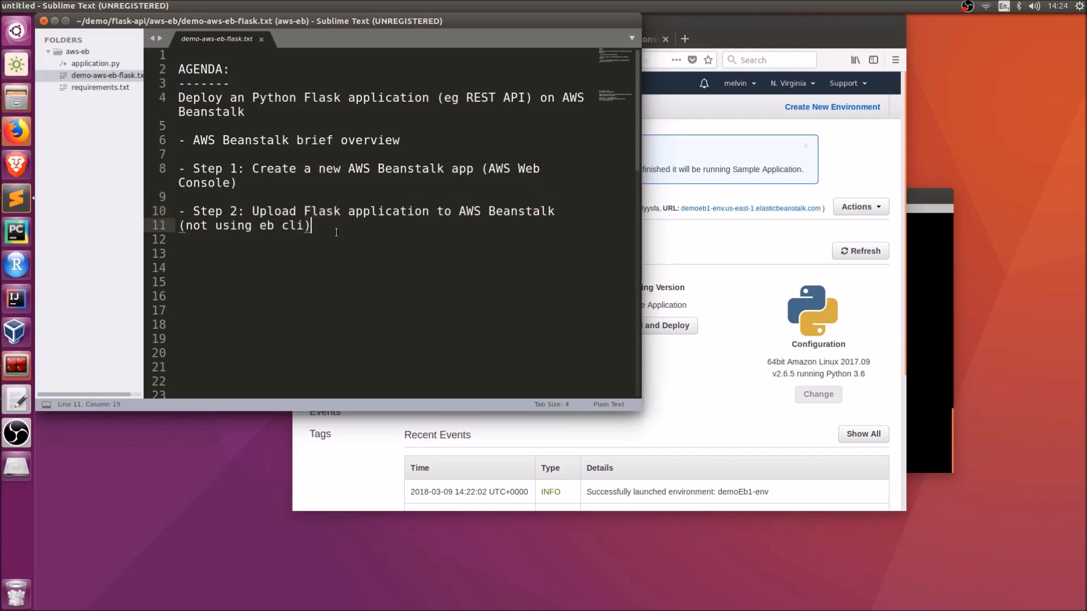
# Step: Open application.py and examine its flask_restful import, Hello World response and root route
pyautogui.click(88, 63)
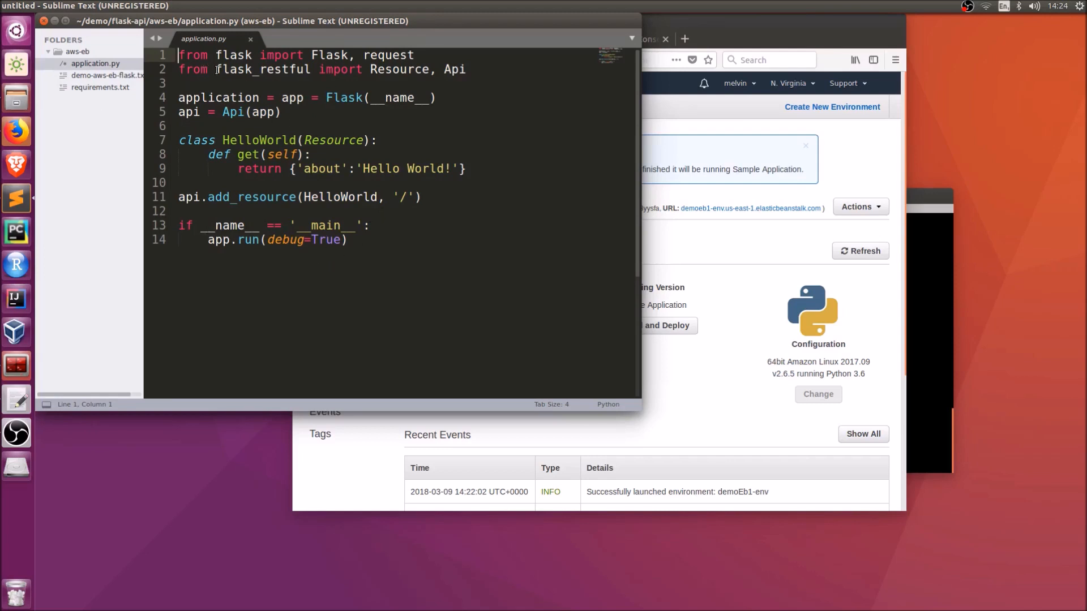
pyautogui.moveTo(217, 69); pyautogui.dragTo(306, 69)
pyautogui.click(304, 104)
pyautogui.moveTo(221, 69); pyautogui.dragTo(306, 69)
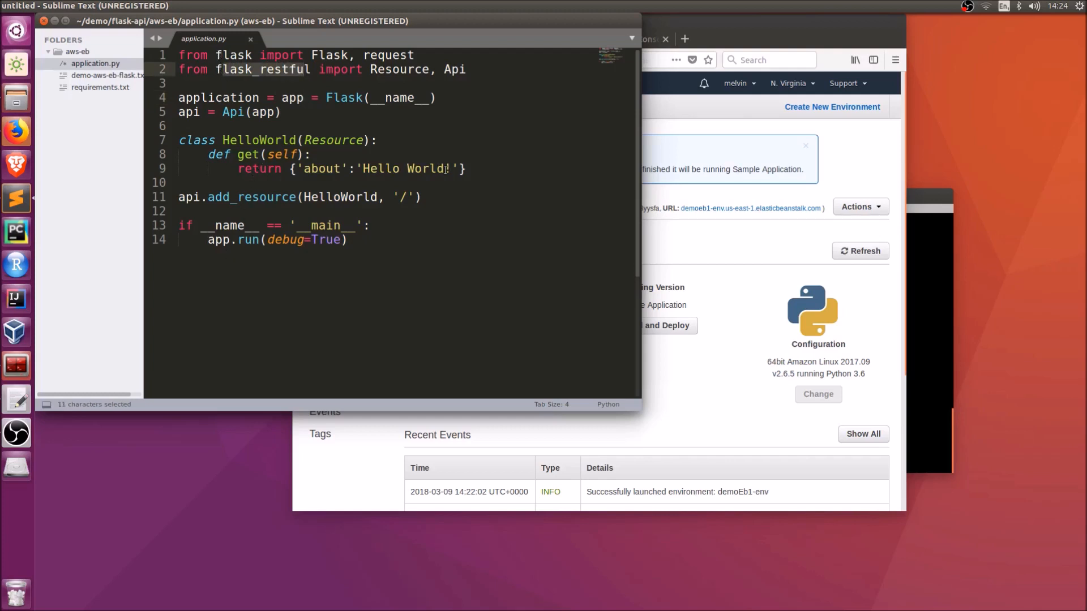
pyautogui.moveTo(363, 168); pyautogui.dragTo(444, 169)
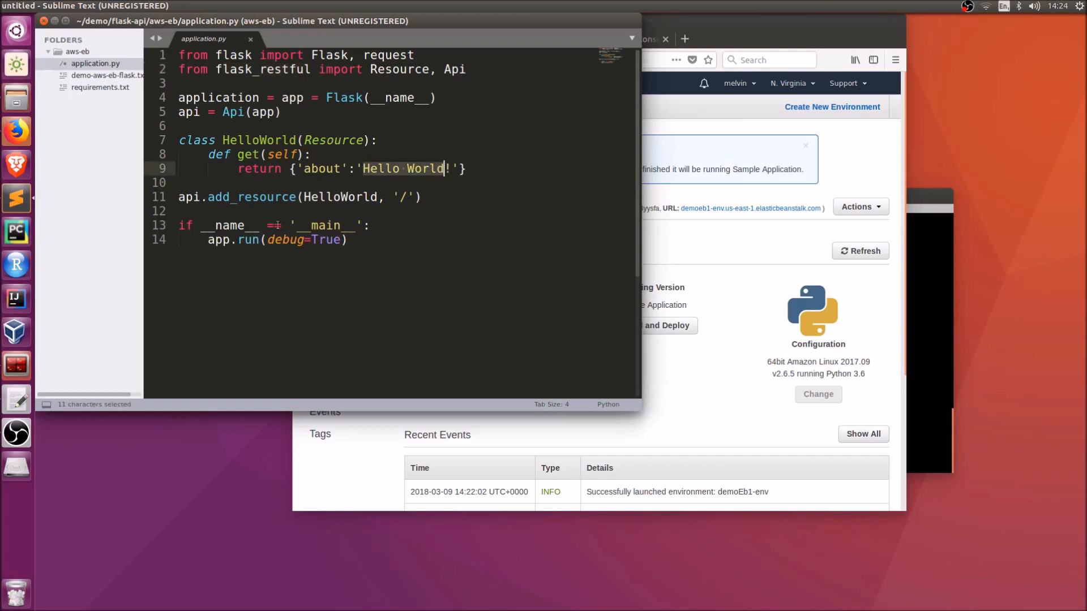
pyautogui.moveTo(398, 197); pyautogui.dragTo(408, 197)
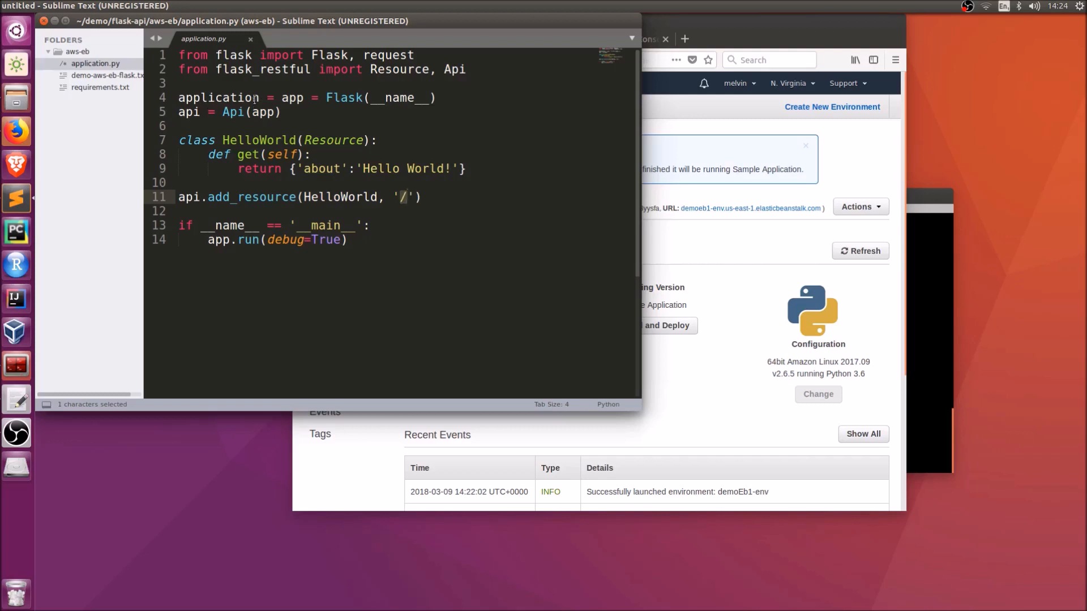
# Step: Examine how line 4 of application.py assigns the Flask object to application and app, and review the whole script
pyautogui.moveTo(261, 98); pyautogui.dragTo(177, 98)
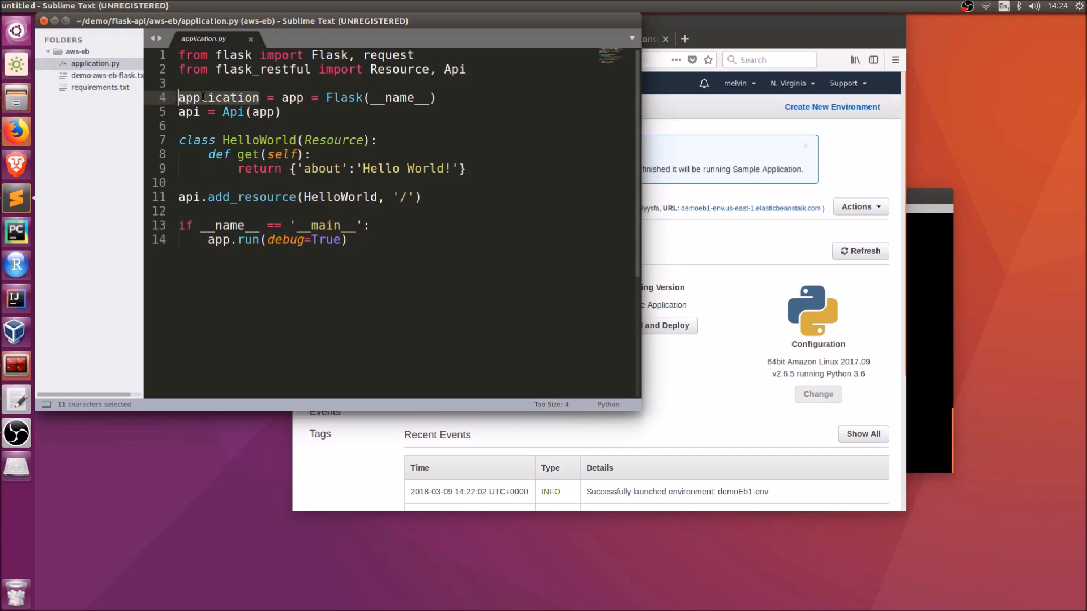
pyautogui.moveTo(282, 98); pyautogui.dragTo(317, 122)
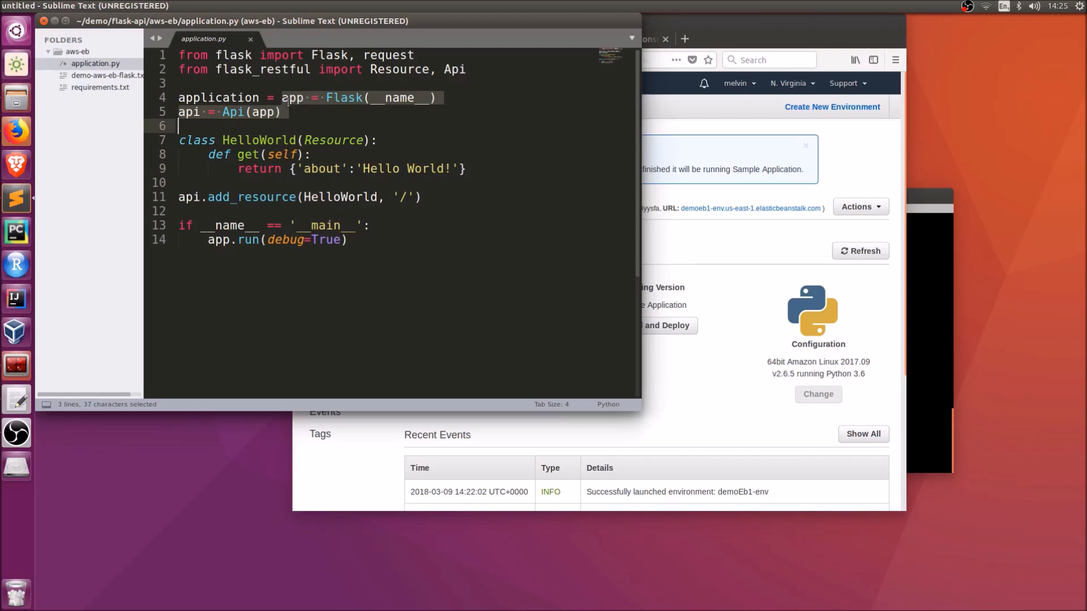
pyautogui.click(297, 111)
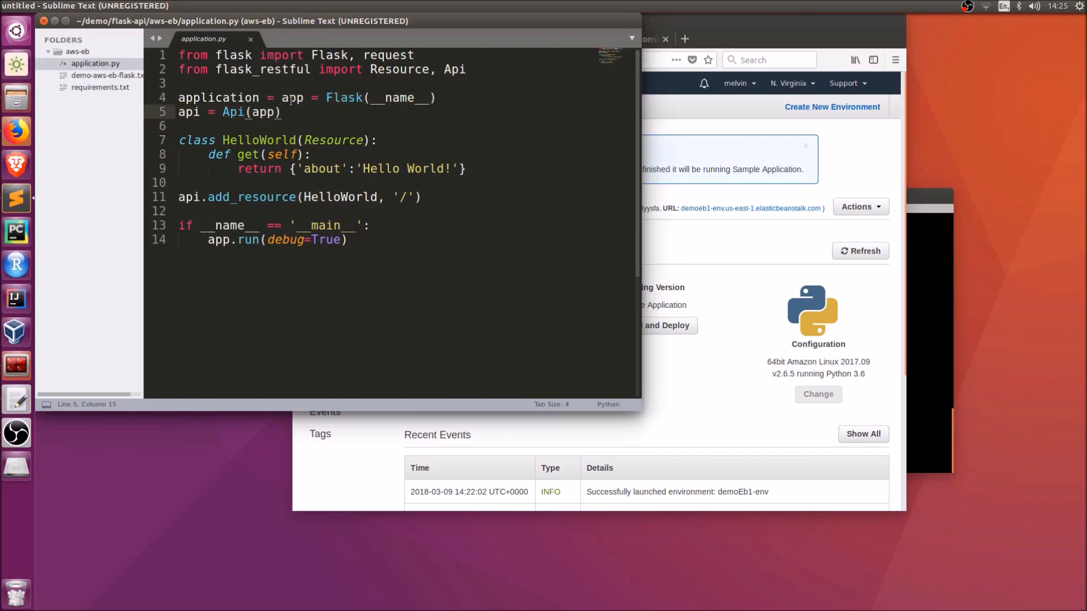
pyautogui.moveTo(260, 97); pyautogui.dragTo(178, 97)
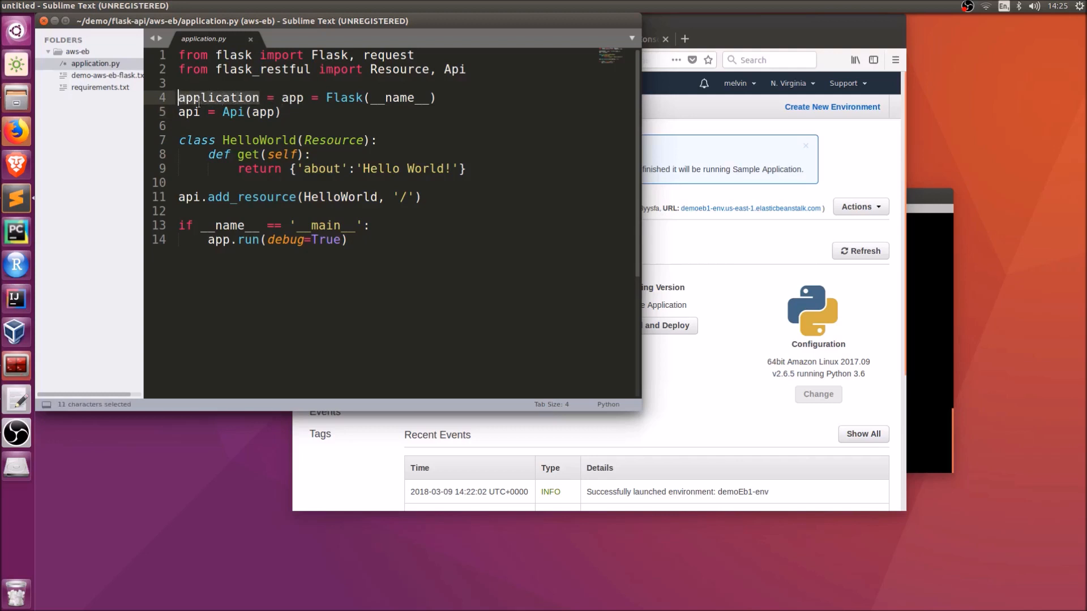
pyautogui.doubleClick(292, 97)
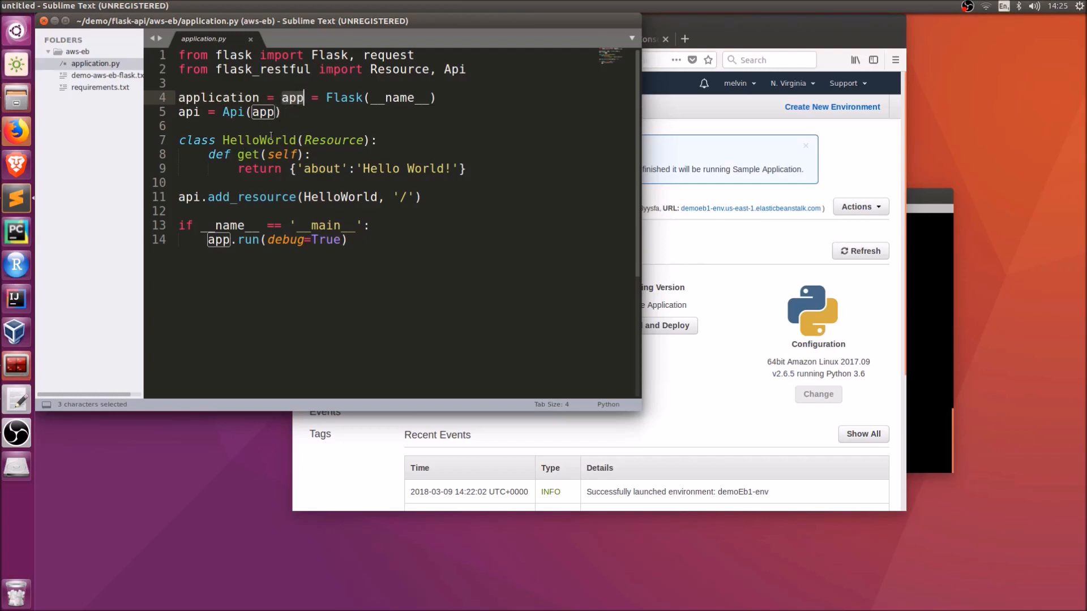
pyautogui.moveTo(268, 139); pyautogui.dragTo(177, 99)
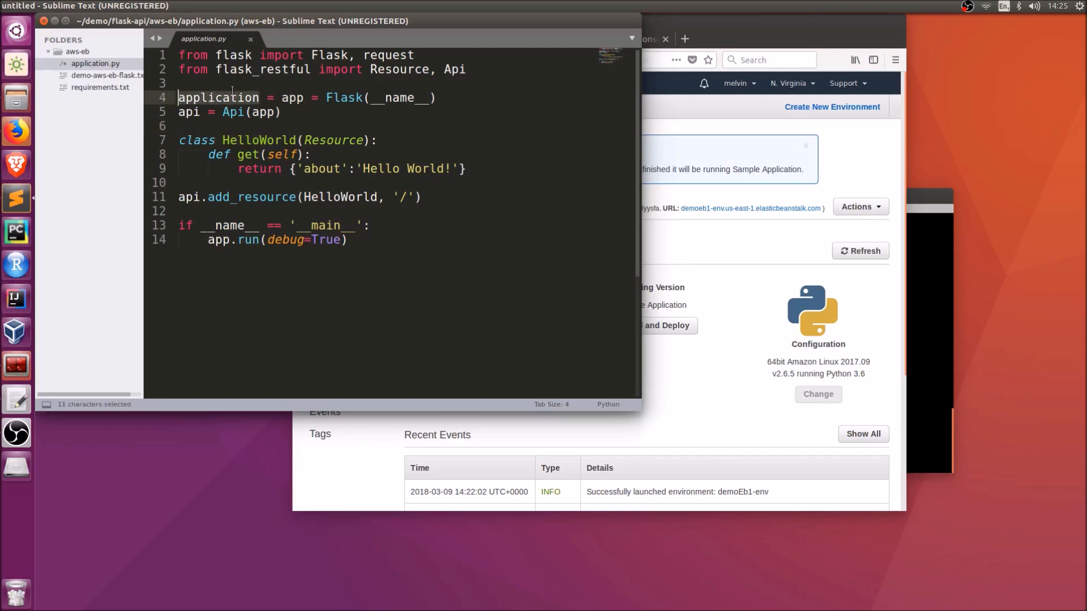
pyautogui.moveTo(179, 99); pyautogui.dragTo(266, 99)
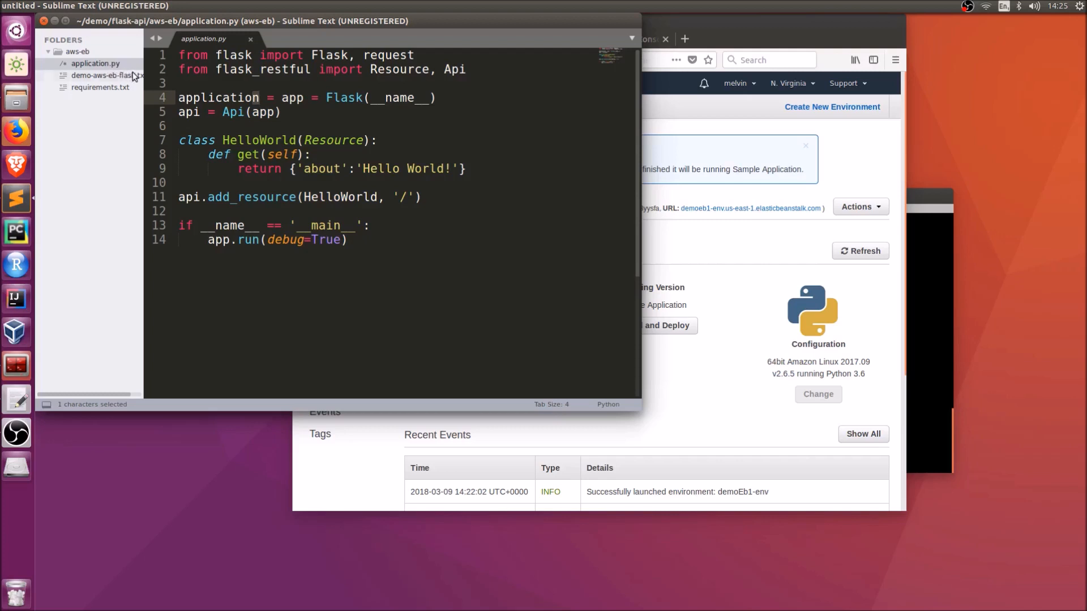
pyautogui.moveTo(379, 283); pyautogui.dragTo(179, 55)
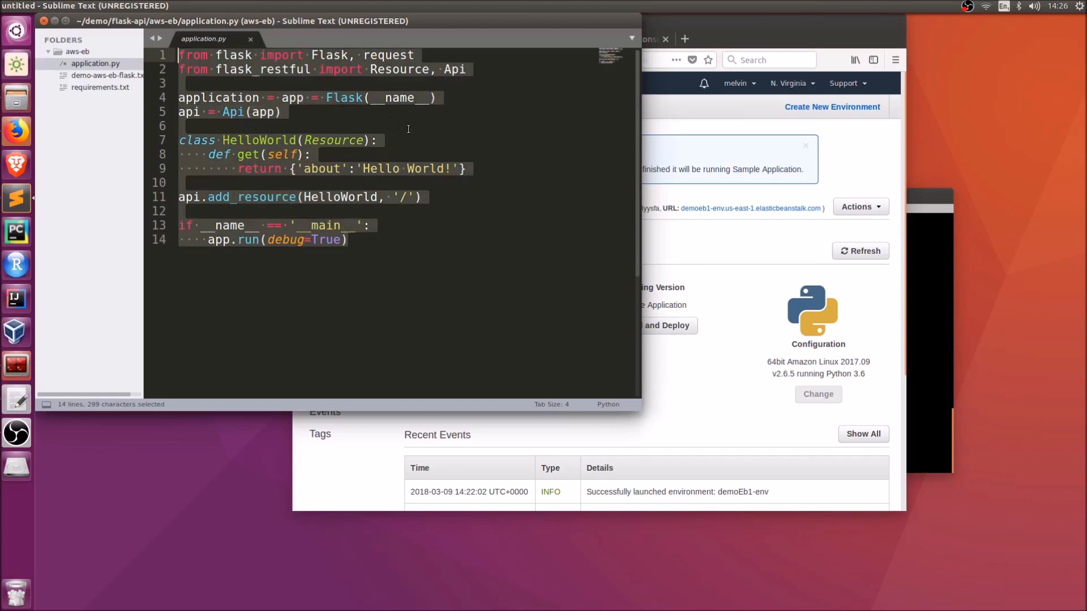
pyautogui.click(419, 149)
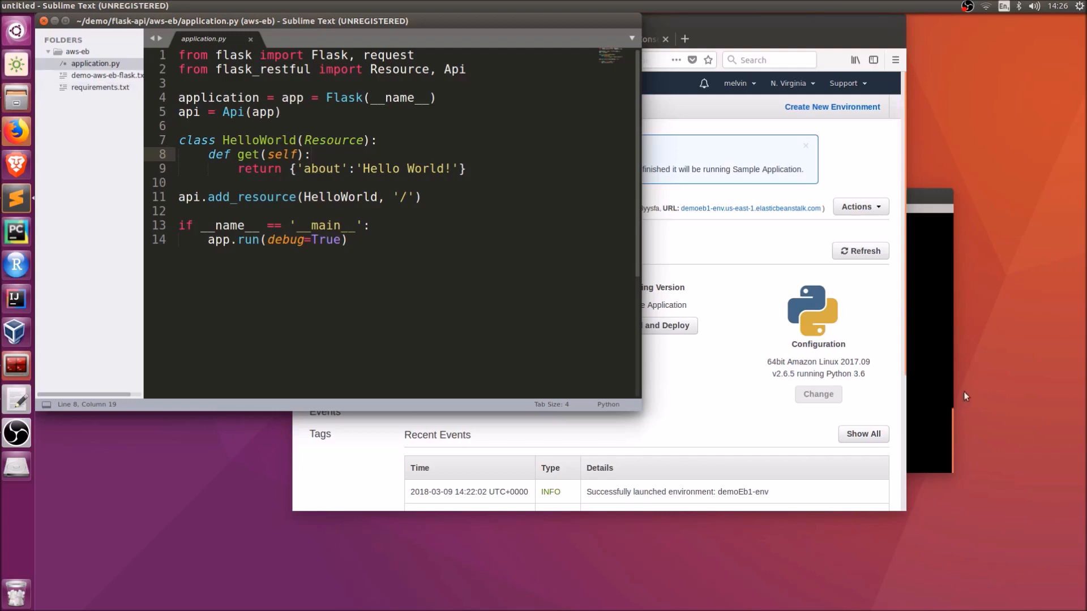
# Step: Switch to the terminal in the aws-eb folder and check the active flask-demo virtual environment in its prompt
pyautogui.click(727, 387)
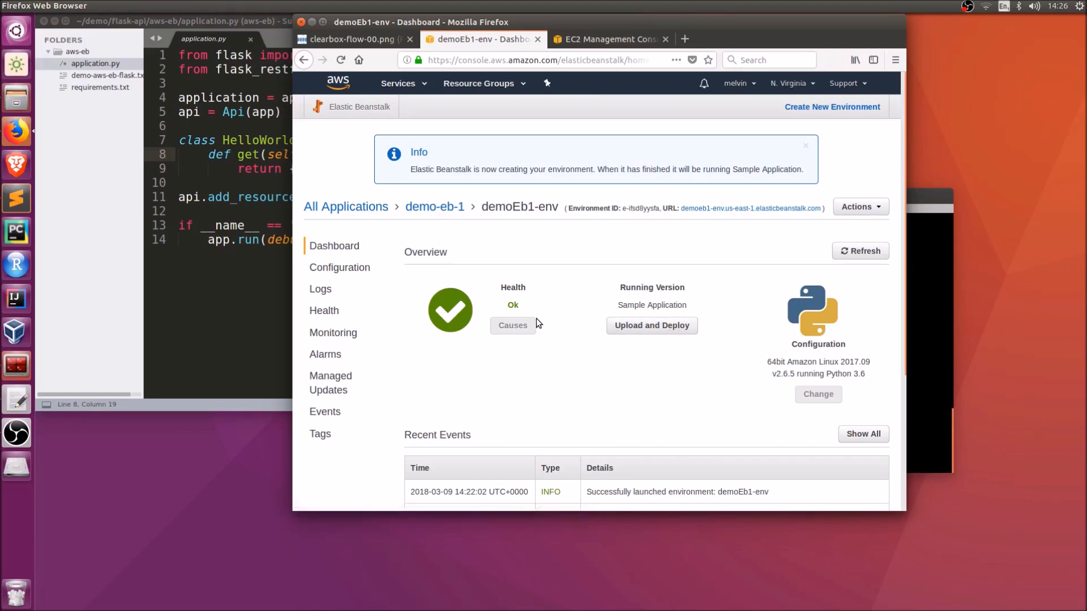
pyautogui.click(931, 310)
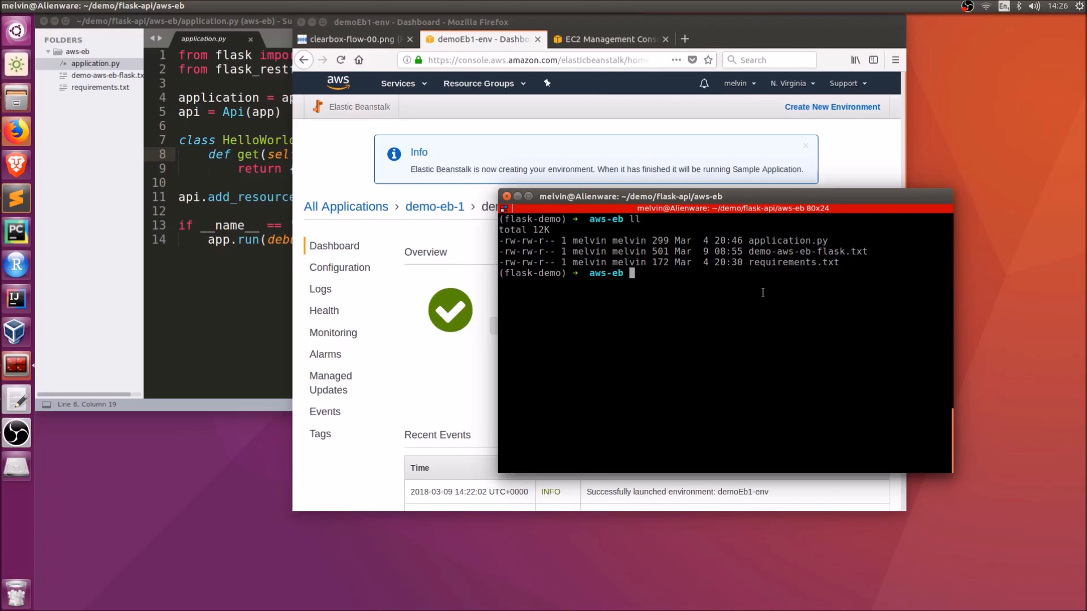
pyautogui.moveTo(566, 273); pyautogui.dragTo(505, 278)
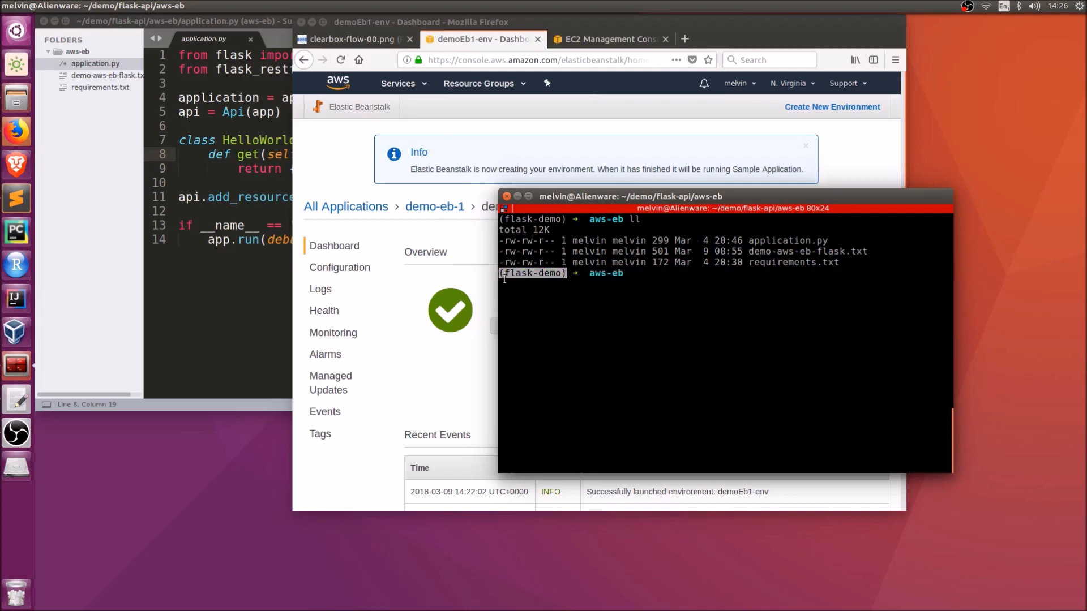
pyautogui.click(539, 278)
pyautogui.moveTo(569, 274); pyautogui.dragTo(500, 275)
pyautogui.moveTo(573, 275); pyautogui.dragTo(466, 273)
pyautogui.hotkey('alt', 'Tab')
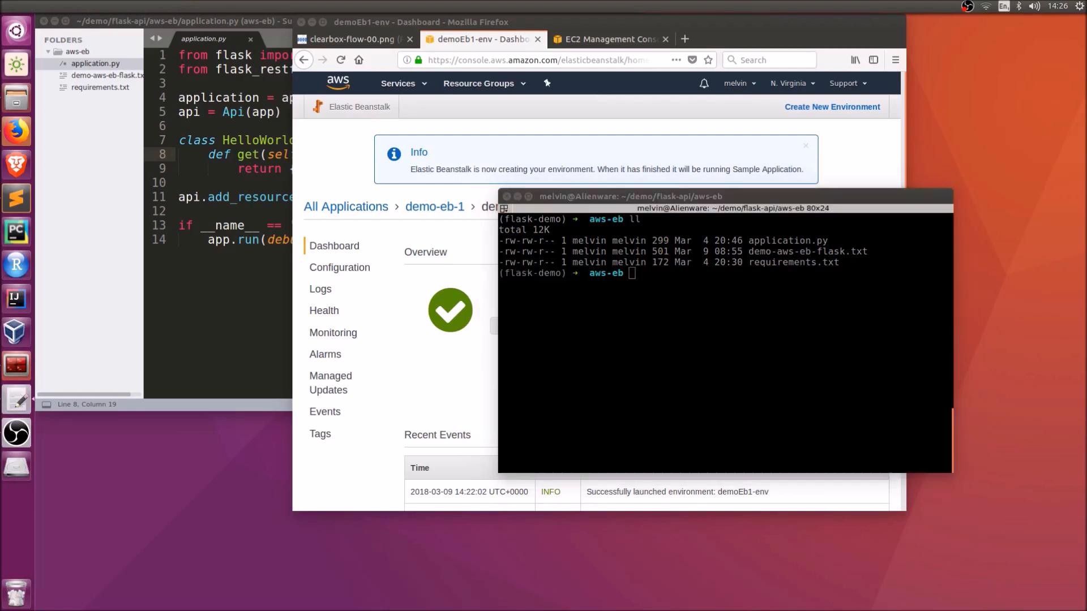
pyautogui.click(648, 364)
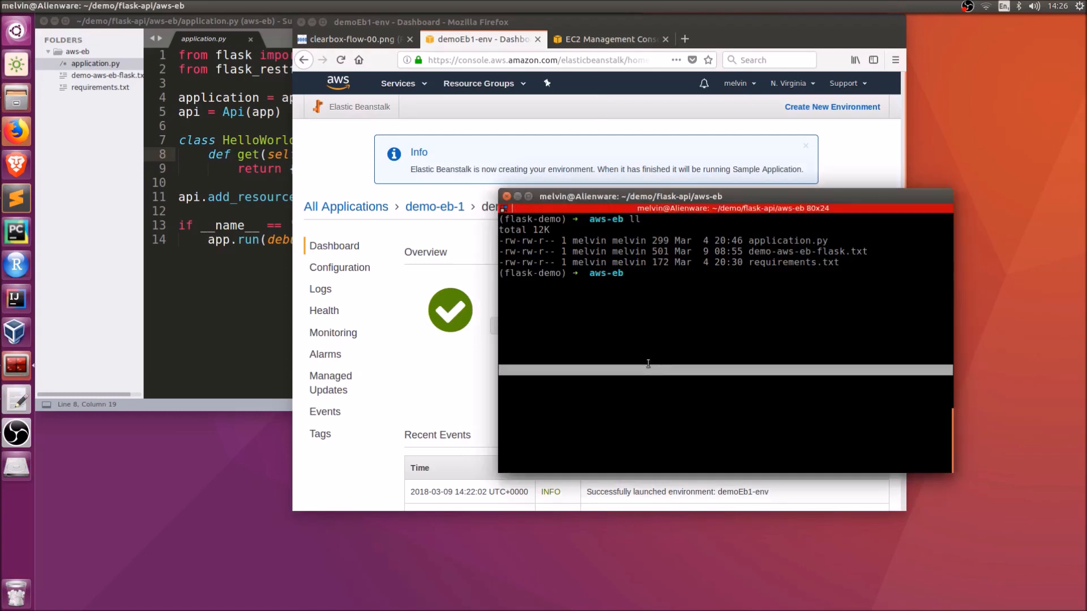
pyautogui.write('pip install Flask')
pyautogui.write('-RESTful')
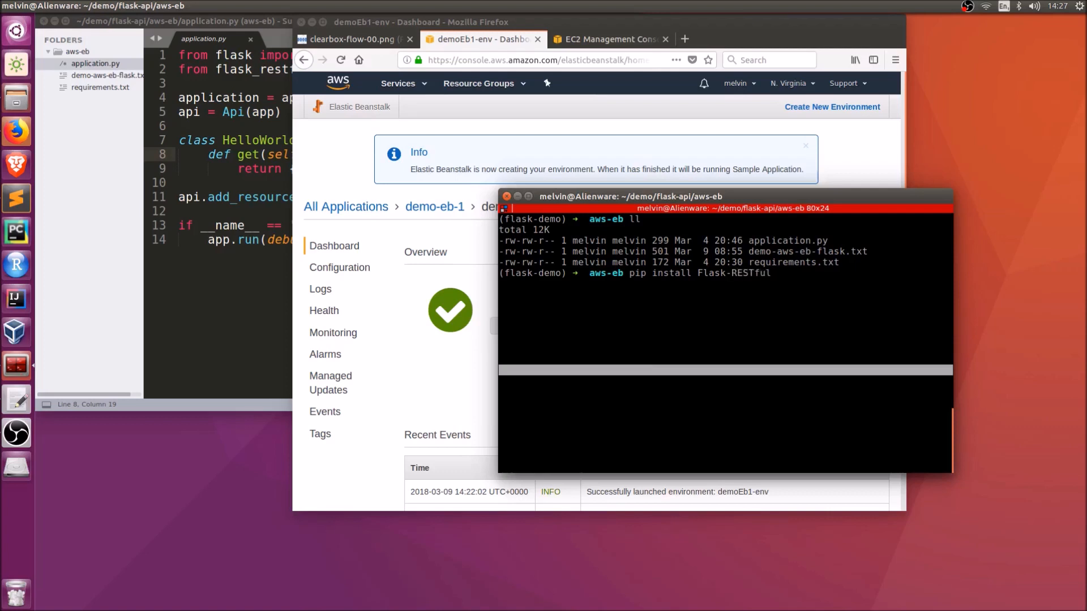
pyautogui.click(292, 73)
pyautogui.moveTo(261, 71); pyautogui.dragTo(291, 73)
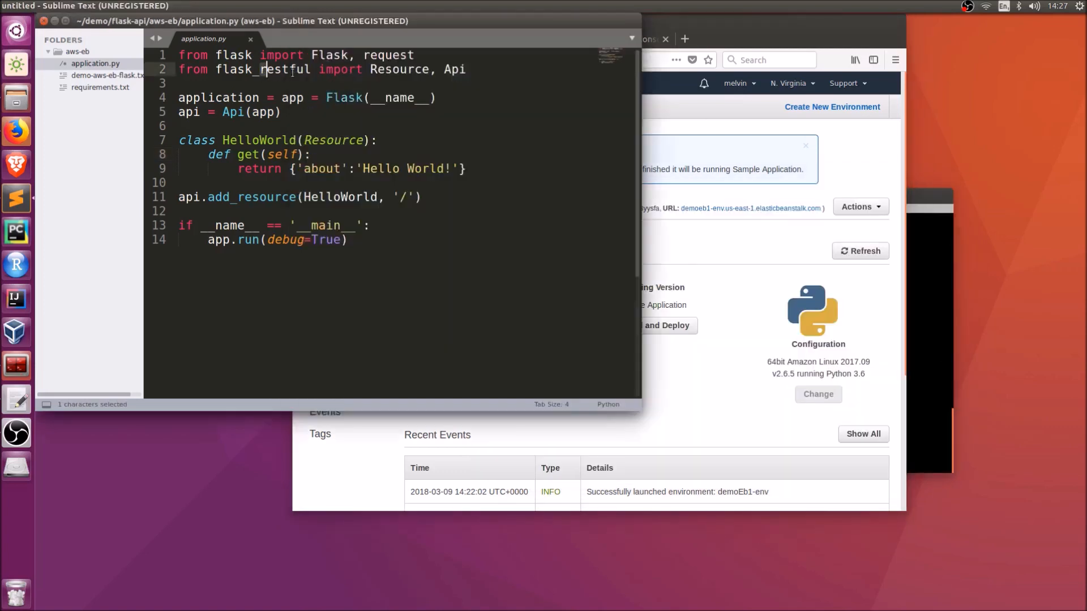
pyautogui.click(929, 343)
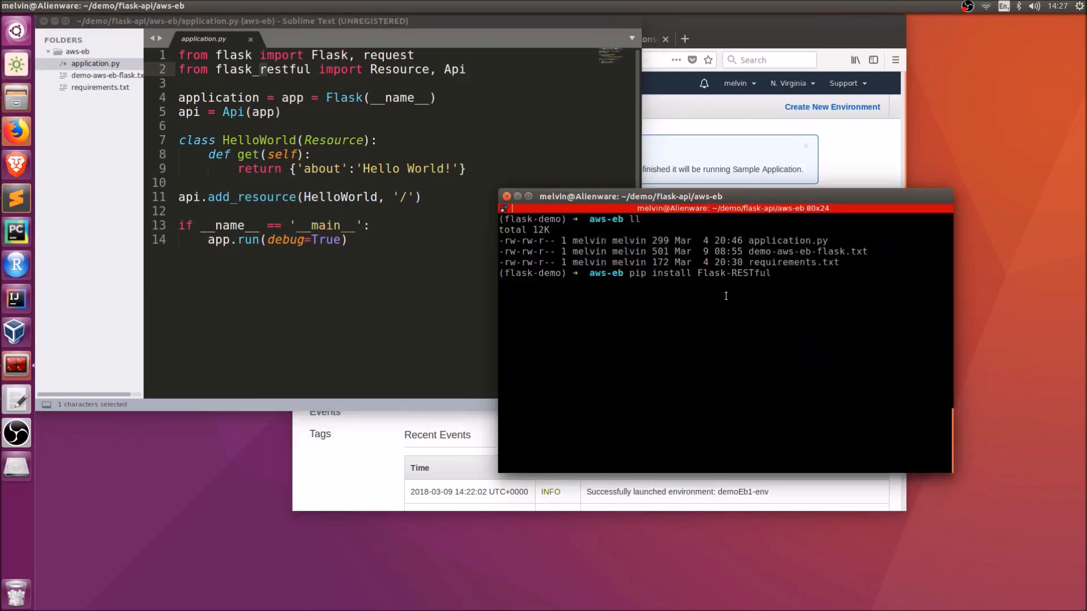
pyautogui.hotkey('ctrl', 'c')
pyautogui.press('Return')
pyautogui.press('Return')
# Step: Clear the terminal, list the virtual environment's installed packages with pip freeze, and examine the Flask and Flask-RESTful entries
pyautogui.hotkey('ctrl', 'l')
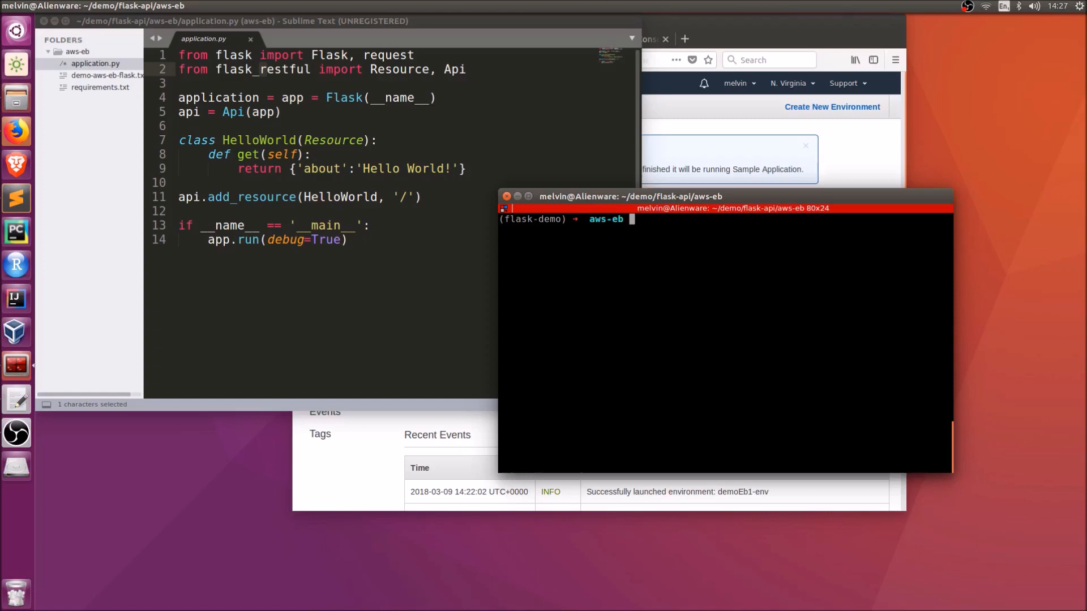
pyautogui.write('pip freeze')
pyautogui.press('Return')
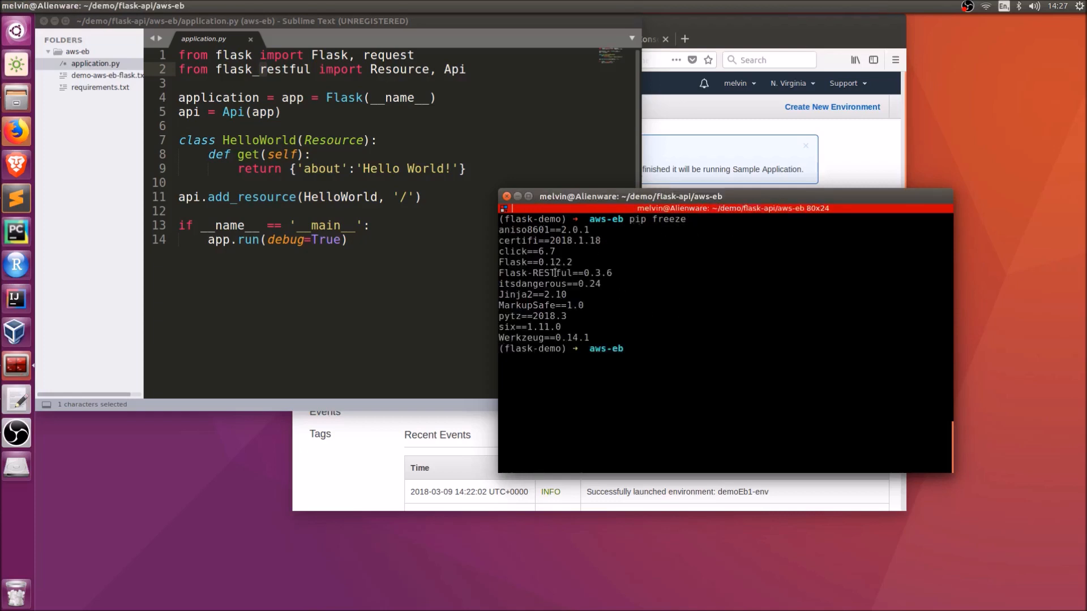
pyautogui.moveTo(589, 338); pyautogui.dragTo(492, 232)
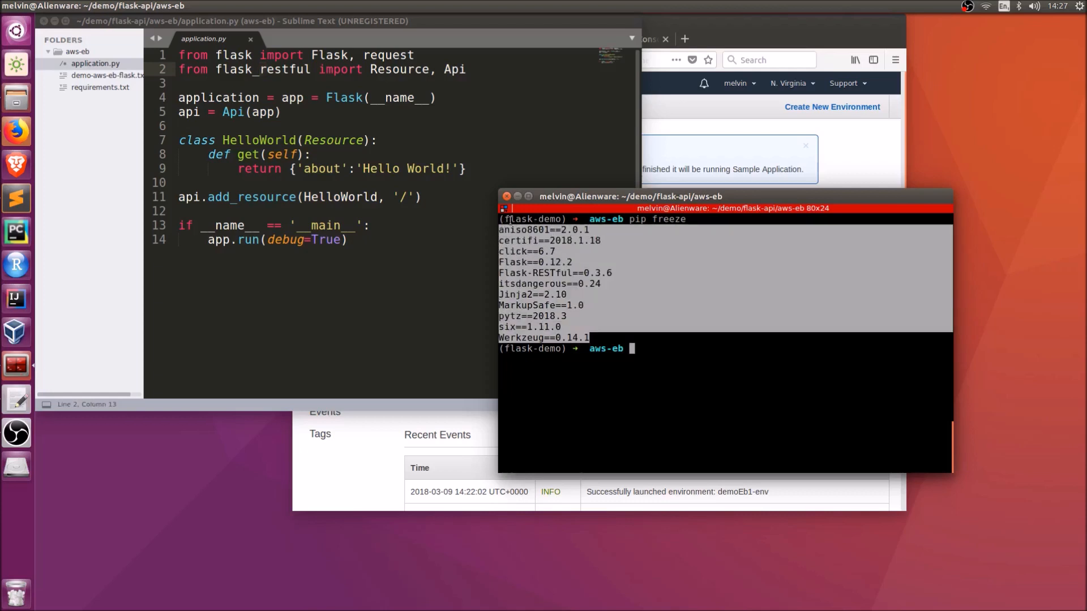
pyautogui.click(568, 309)
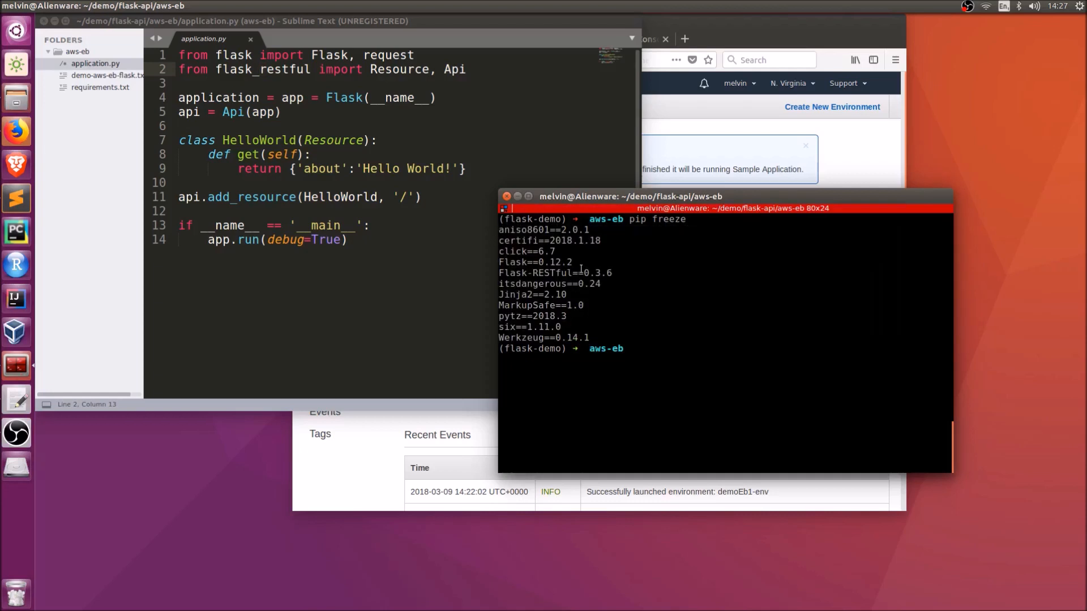
pyautogui.moveTo(614, 273); pyautogui.dragTo(489, 266)
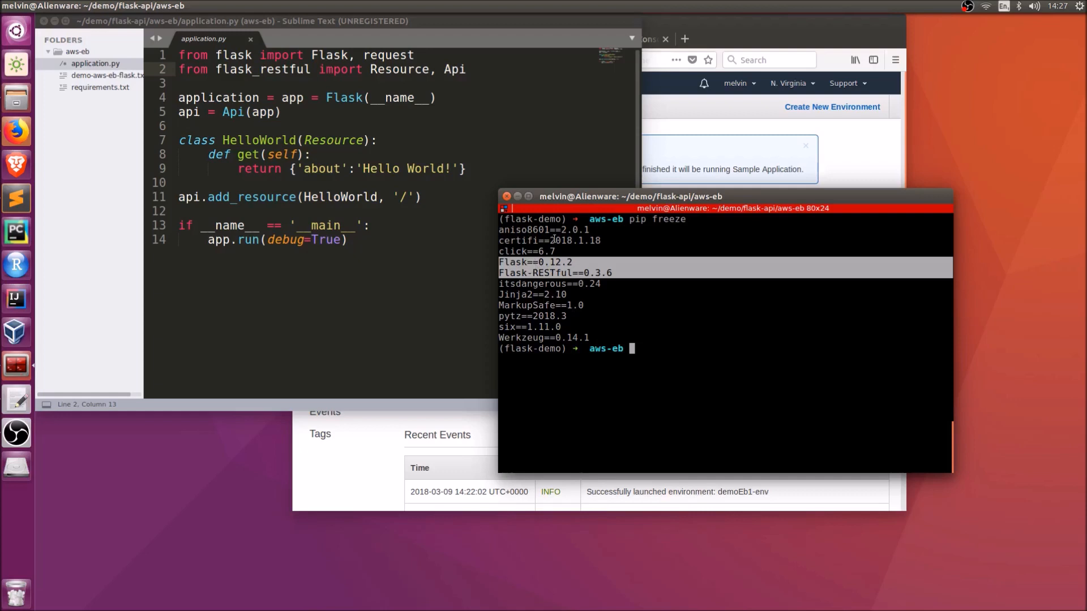
pyautogui.click(617, 273)
pyautogui.moveTo(618, 272); pyautogui.dragTo(492, 266)
pyautogui.moveTo(628, 337); pyautogui.dragTo(495, 240)
pyautogui.moveTo(644, 304); pyautogui.dragTo(650, 301)
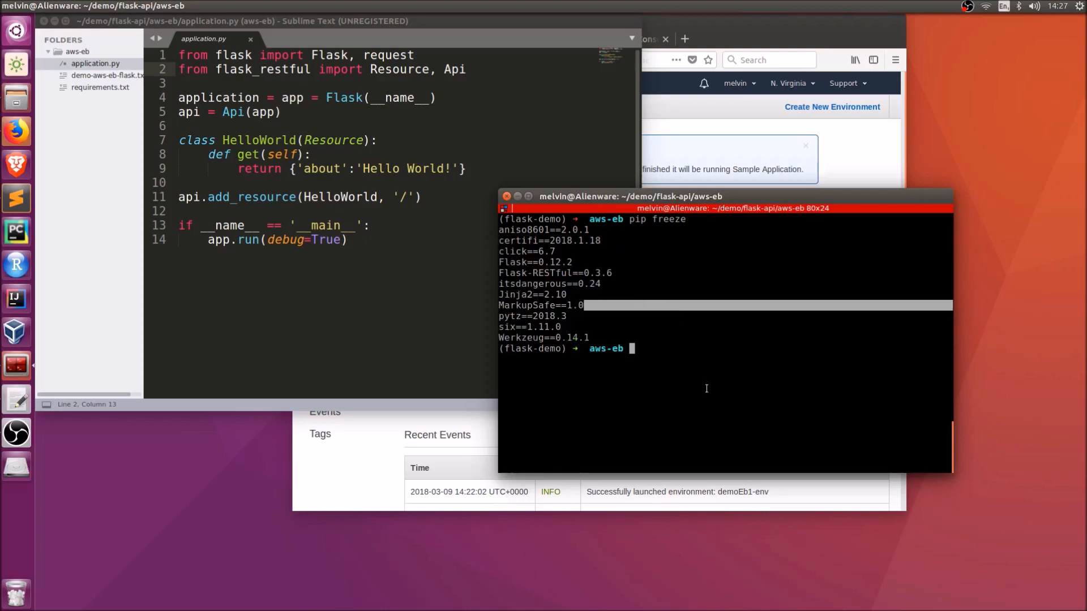
# Step: Write the pip freeze output to requirements.txt in the aws-eb folder and list the folder's files
pyautogui.press('Up')
pyautogui.write('> requirements.txt')
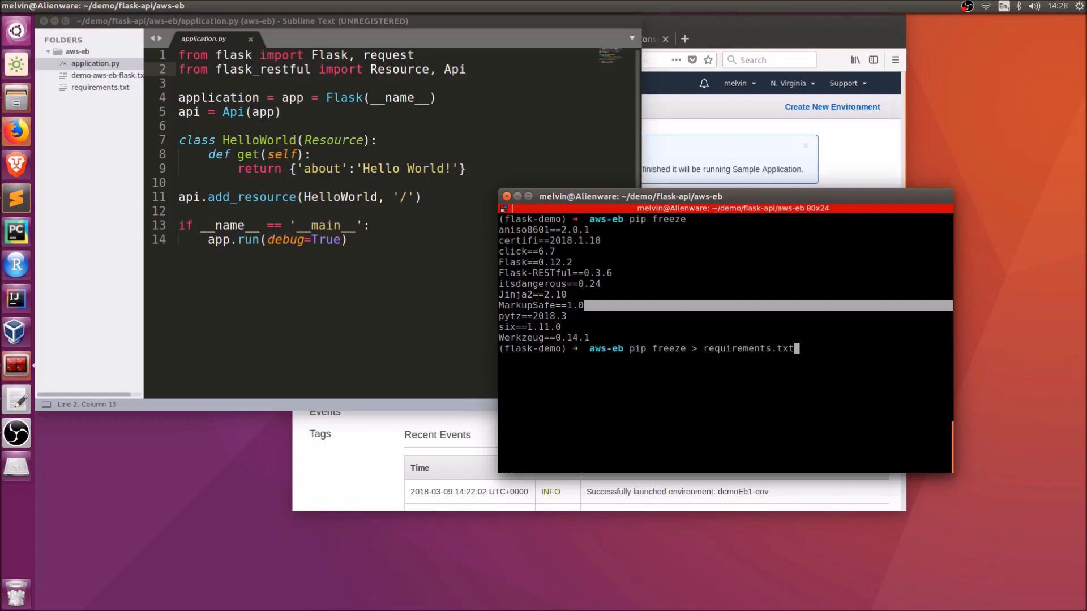
pyautogui.press('Return')
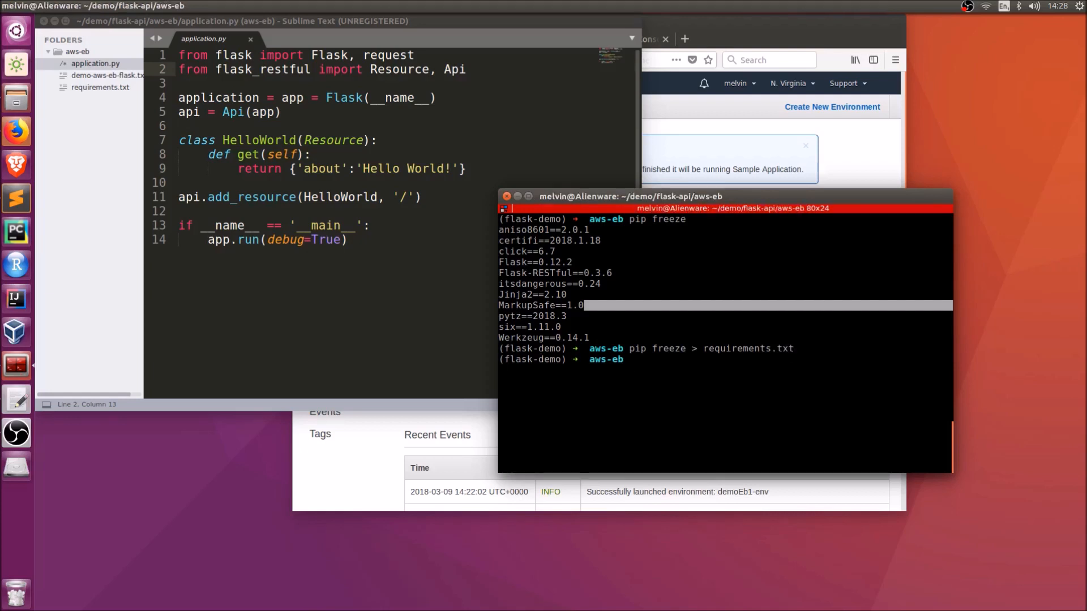
pyautogui.write('ll')
pyautogui.press('Return')
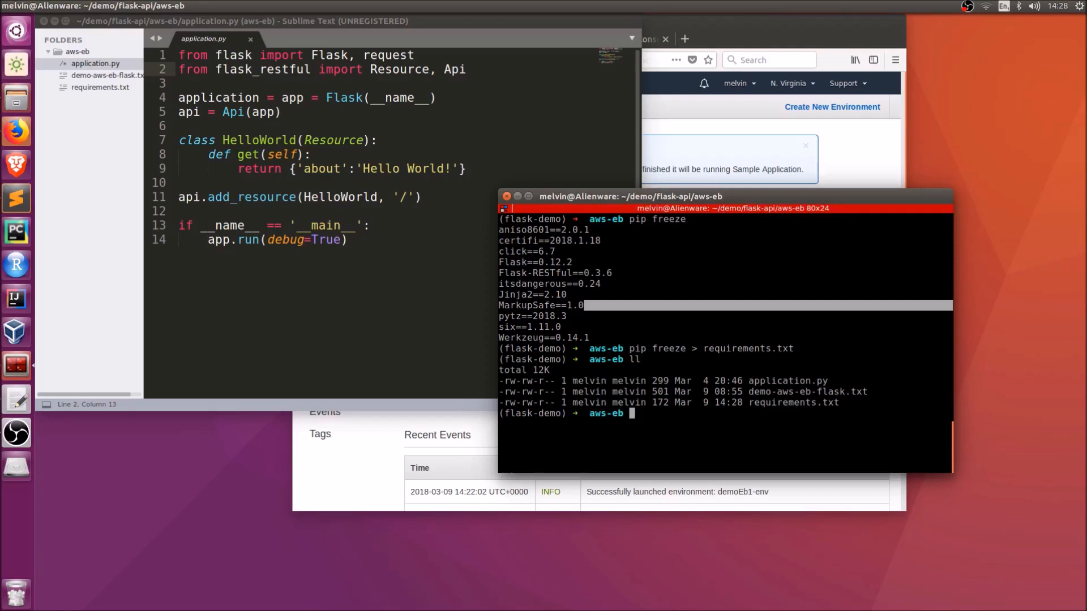
# Step: Switch to Sublime Text and review the package list in requirements.txt
pyautogui.click(90, 89)
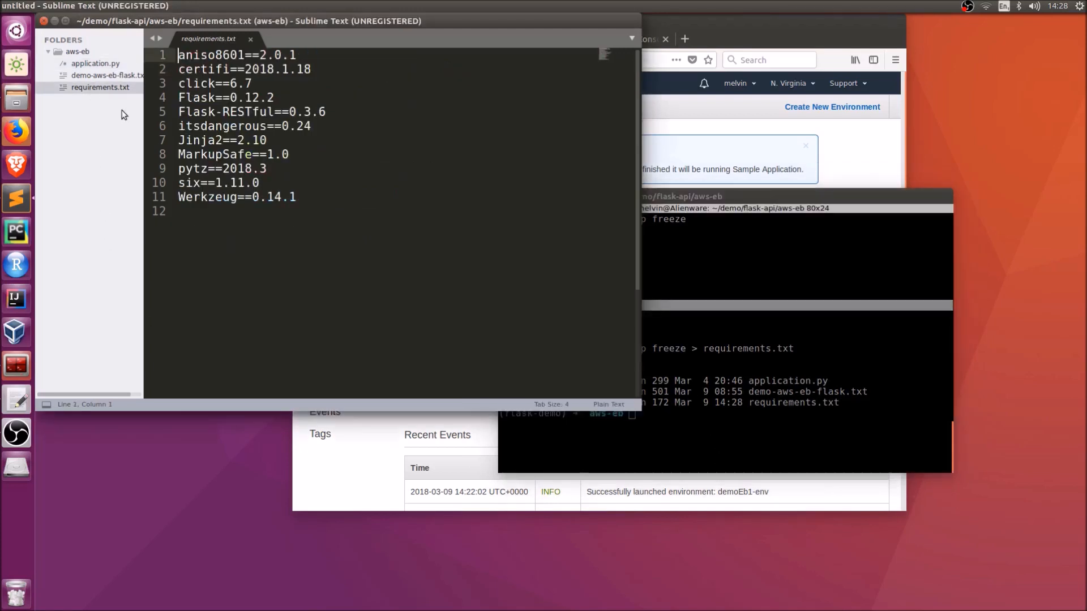
pyautogui.moveTo(296, 197); pyautogui.dragTo(178, 55)
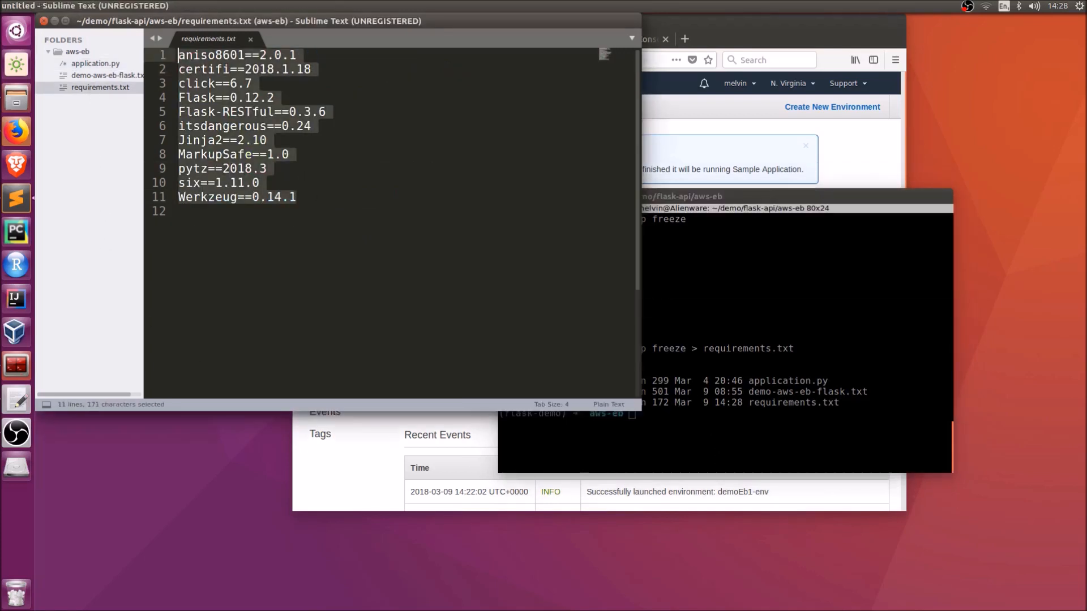
pyautogui.click(776, 326)
pyautogui.click(396, 228)
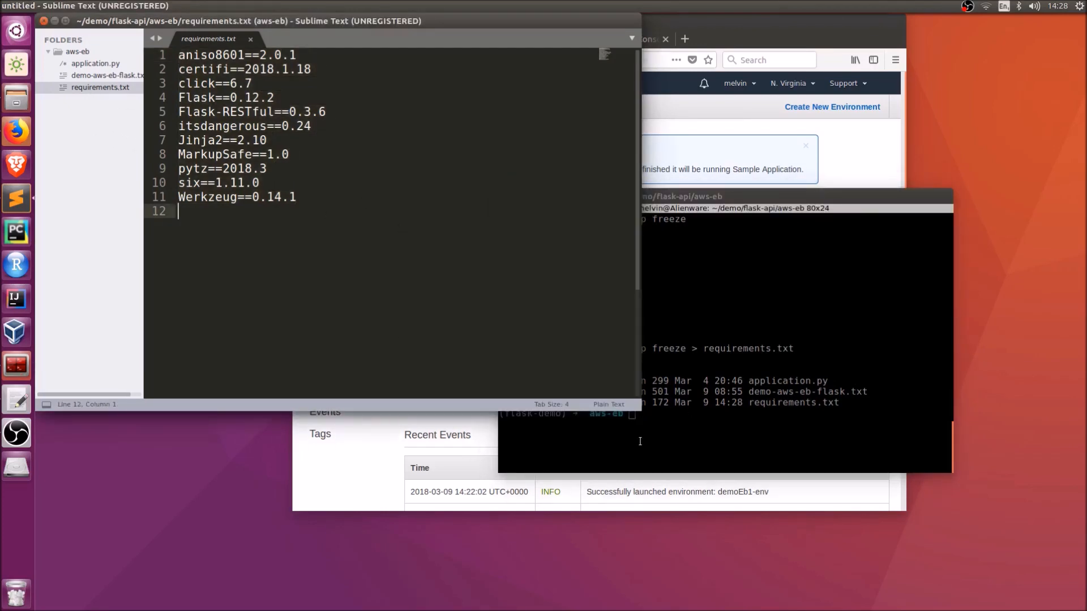
# Step: Check the environment dashboard's Upload and Deploy option in Firefox, and review application.py and requirements.txt in the terminal's file listing
pyautogui.click(690, 407)
pyautogui.click(458, 425)
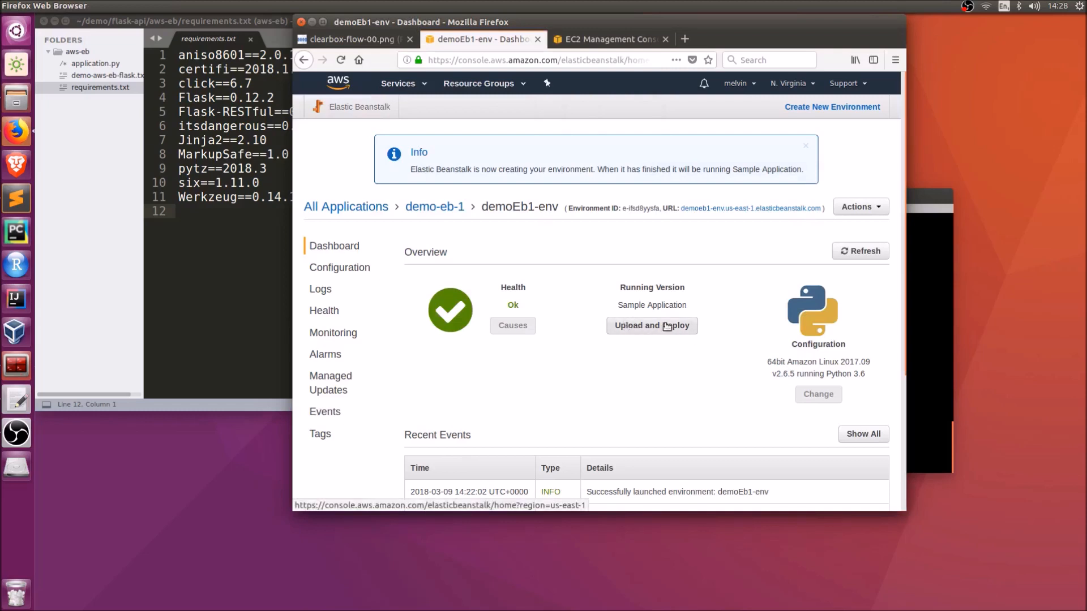
pyautogui.click(918, 323)
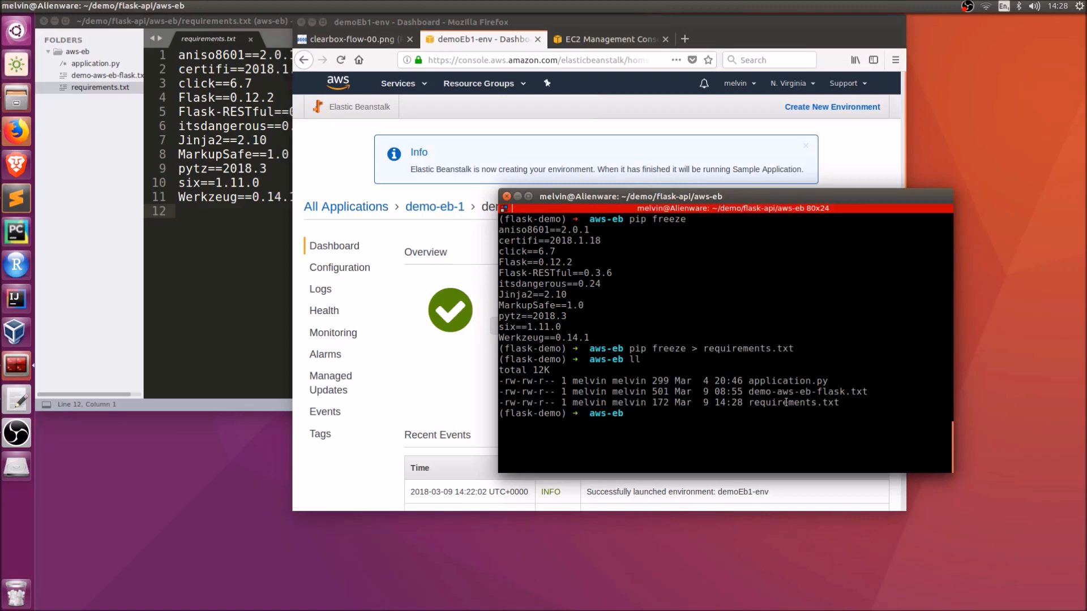
pyautogui.moveTo(748, 402); pyautogui.dragTo(883, 403)
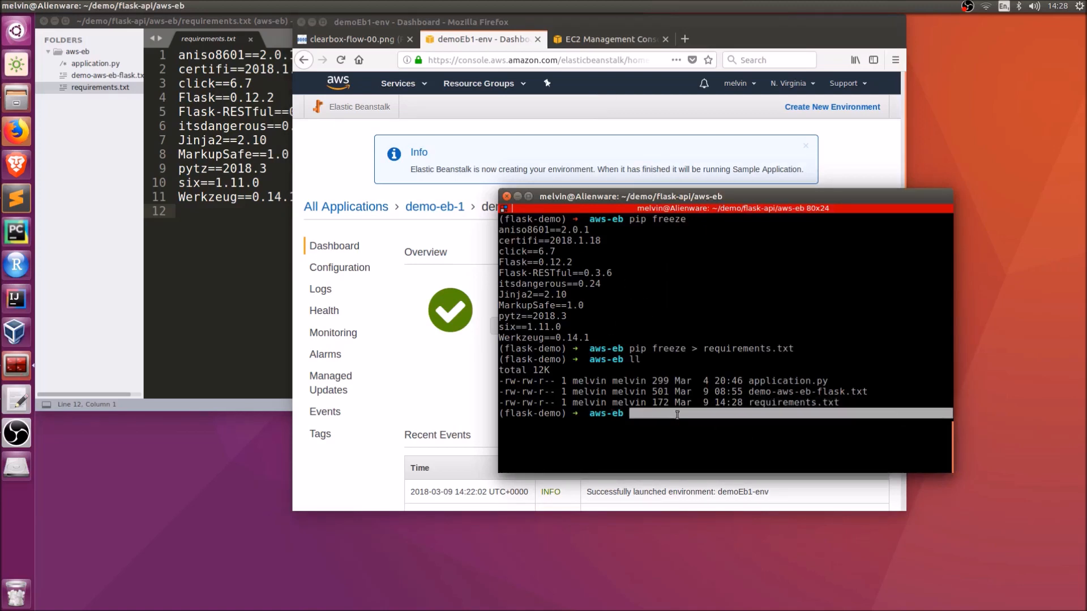
pyautogui.moveTo(749, 381); pyautogui.dragTo(811, 403)
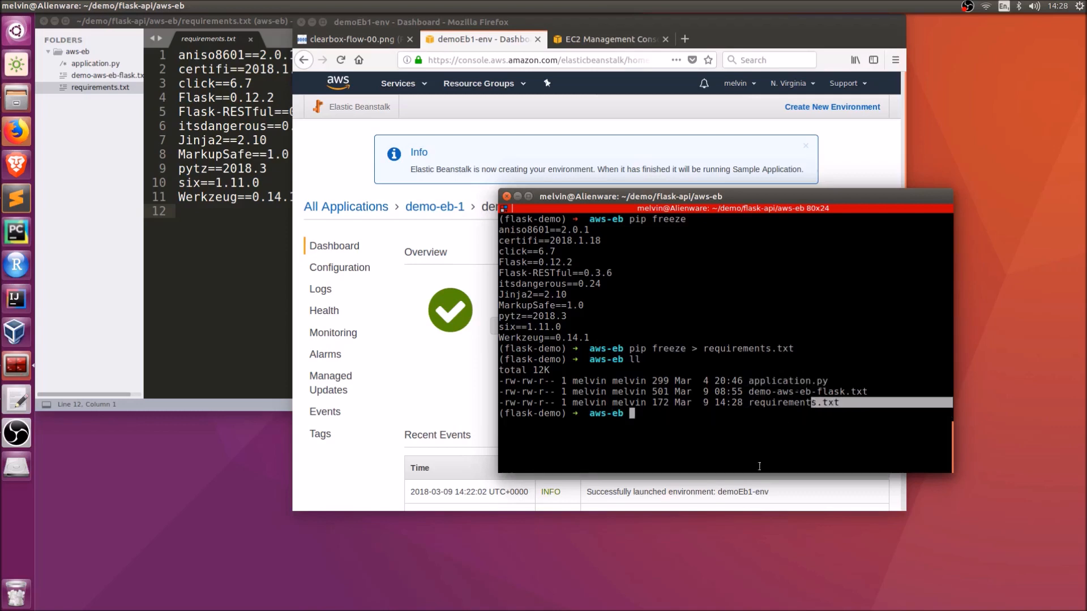
pyautogui.moveTo(734, 432); pyautogui.dragTo(732, 447)
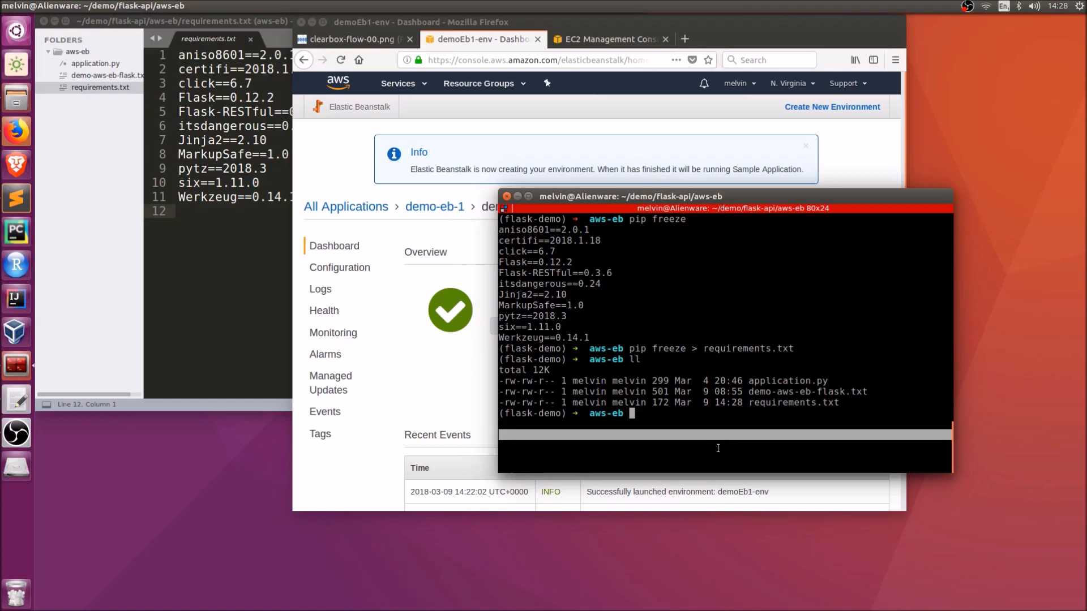
# Step: Zip requirements.txt and application.py into demo.zip and list the folder's contents
pyautogui.write('zip')
pyautogui.write('demo')
pyautogui.write(',zi')
pyautogui.press('BackSpace')
pyautogui.press('BackSpace')
pyautogui.press('BackSpace')
pyautogui.write('.zipo')
pyautogui.press('BackSpace')
pyautogui.write('re')
pyautogui.press('Tab')
pyautogui.write('app')
pyautogui.press('Tab')
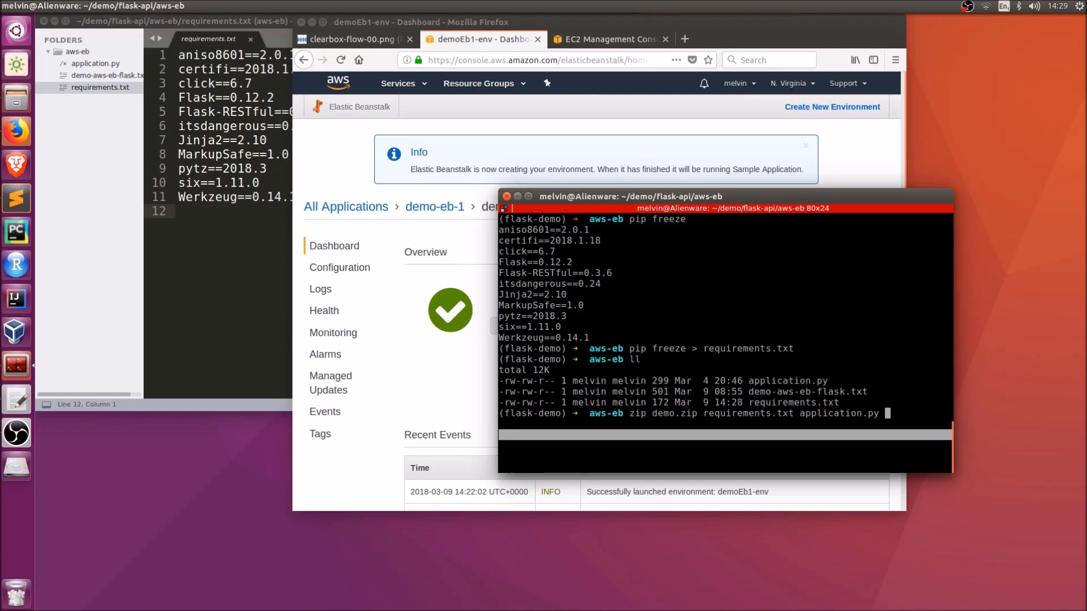
pyautogui.press('Return')
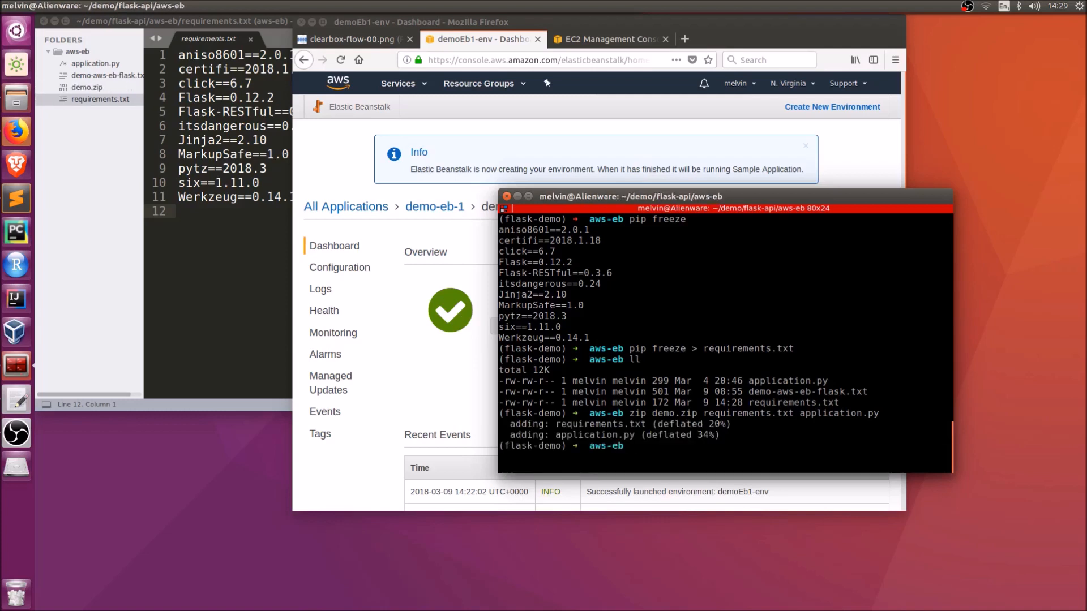
pyautogui.write('ll')
pyautogui.press('Return')
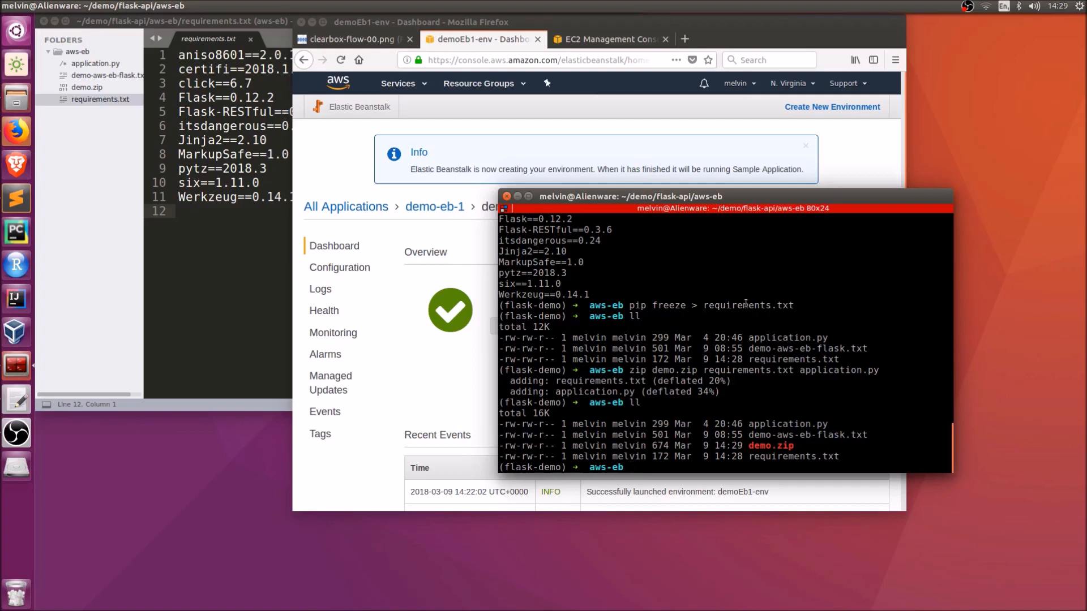
# Step: Switch to Firefox, upload demo.zip from the aws-eb folder to demoEb1-env with version label demo1, and deploy it
pyautogui.click(481, 381)
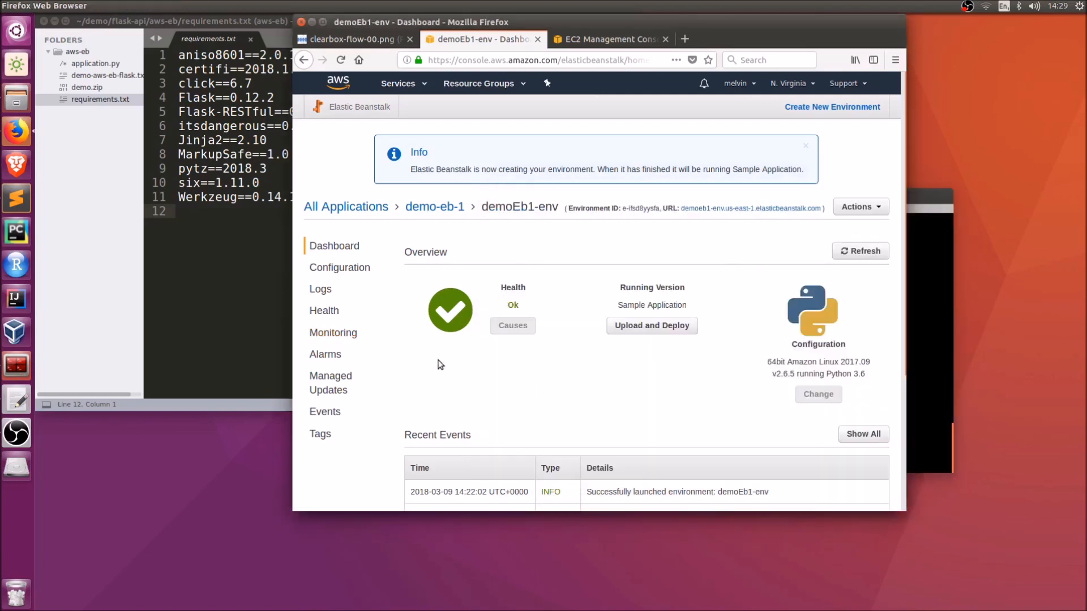
pyautogui.click(638, 328)
pyautogui.click(573, 220)
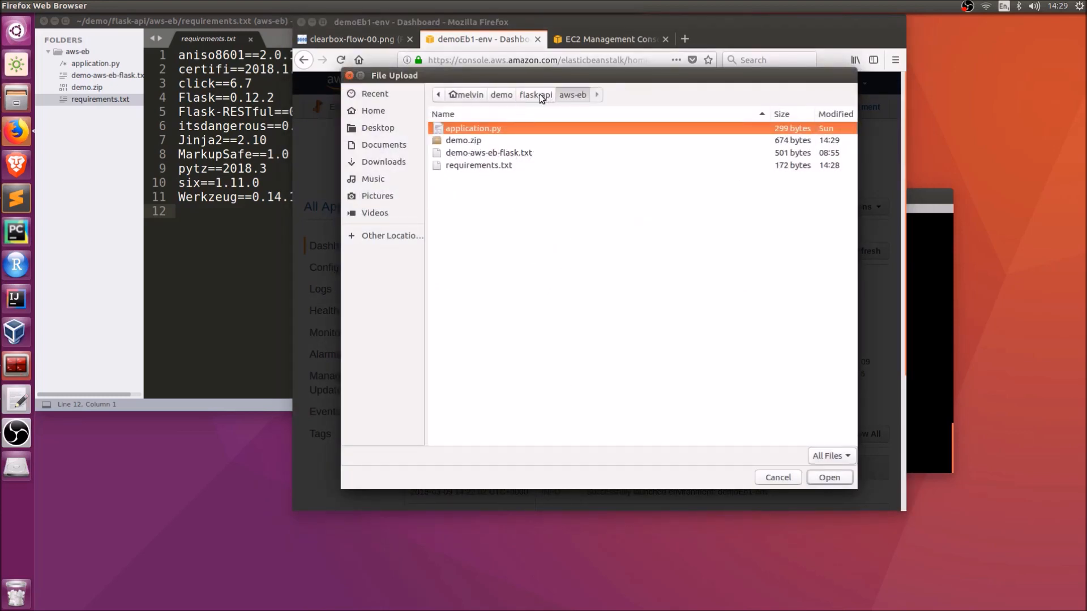
pyautogui.click(469, 145)
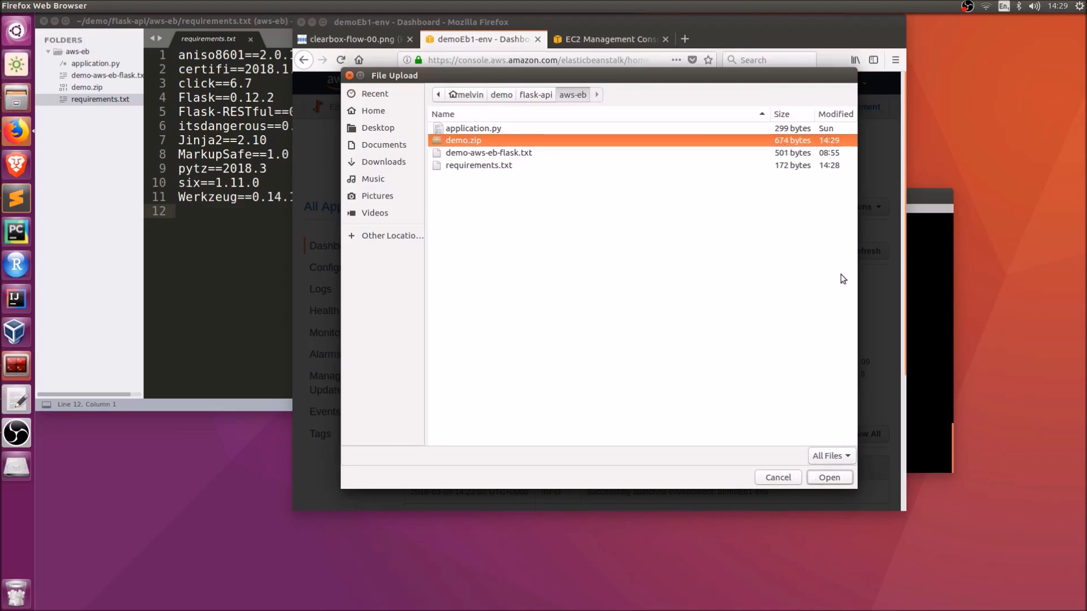
pyautogui.click(833, 479)
pyautogui.click(599, 254)
pyautogui.write('1')
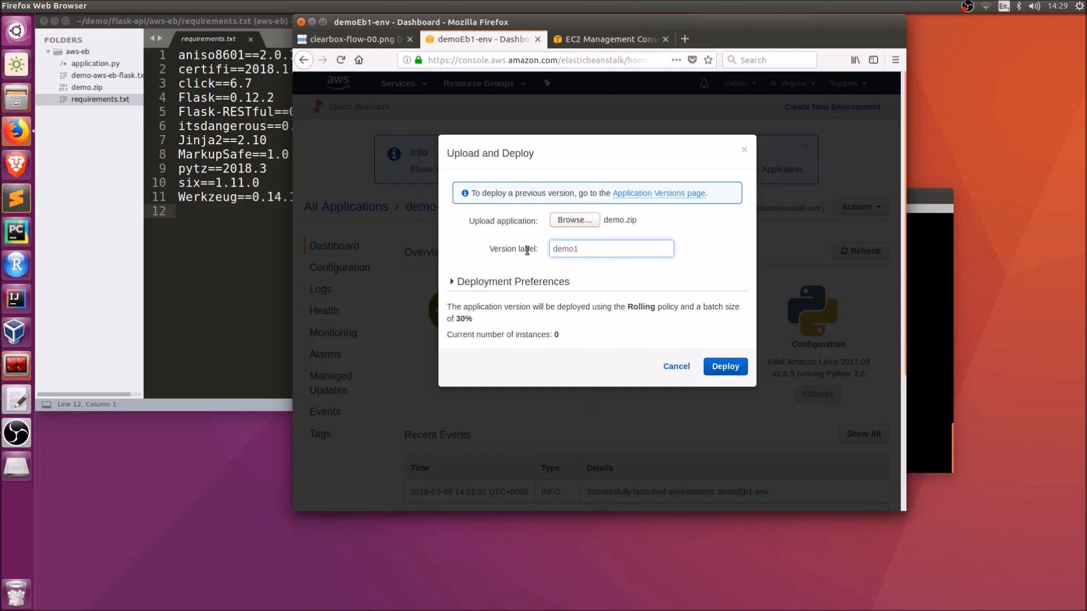
pyautogui.click(722, 369)
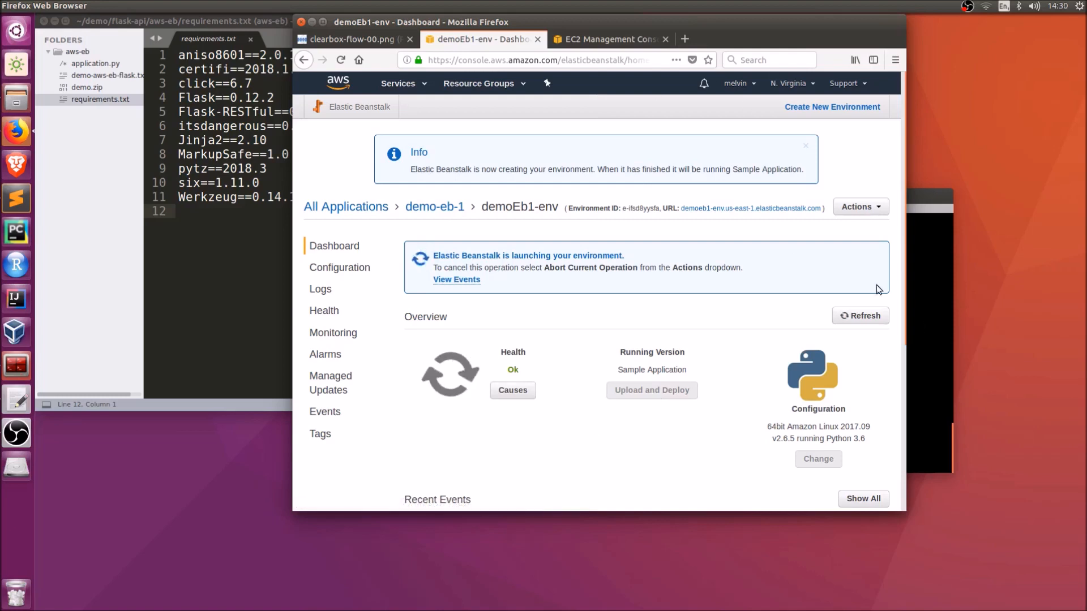
# Step: Enter pip install -r requirements.txt at the terminal prompt without running it, and return to the Elastic Beanstalk dashboard in Firefox
pyautogui.click(934, 326)
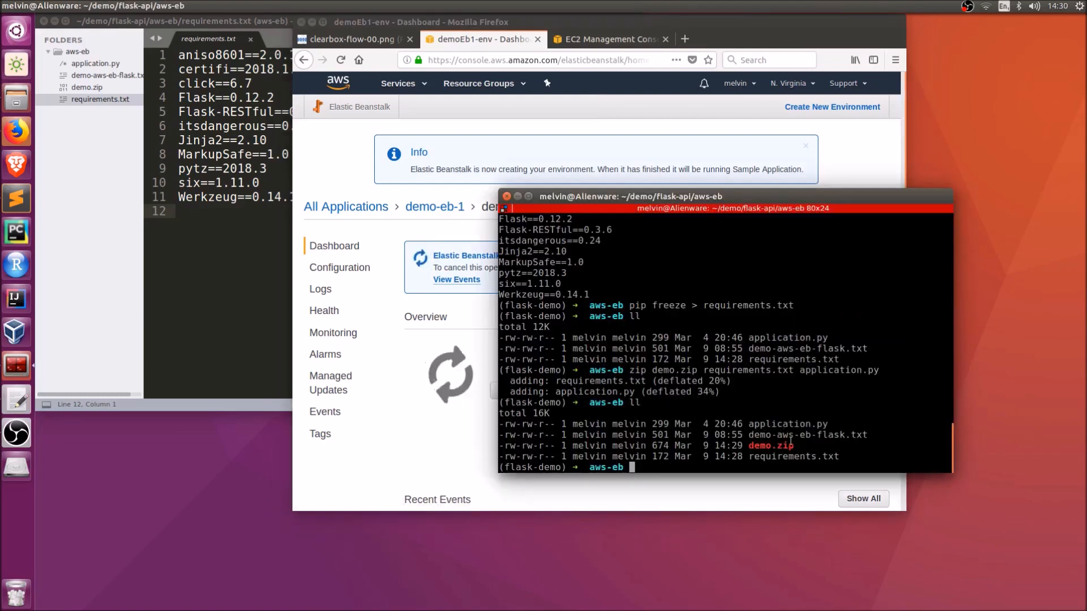
pyautogui.moveTo(748, 457); pyautogui.dragTo(840, 456)
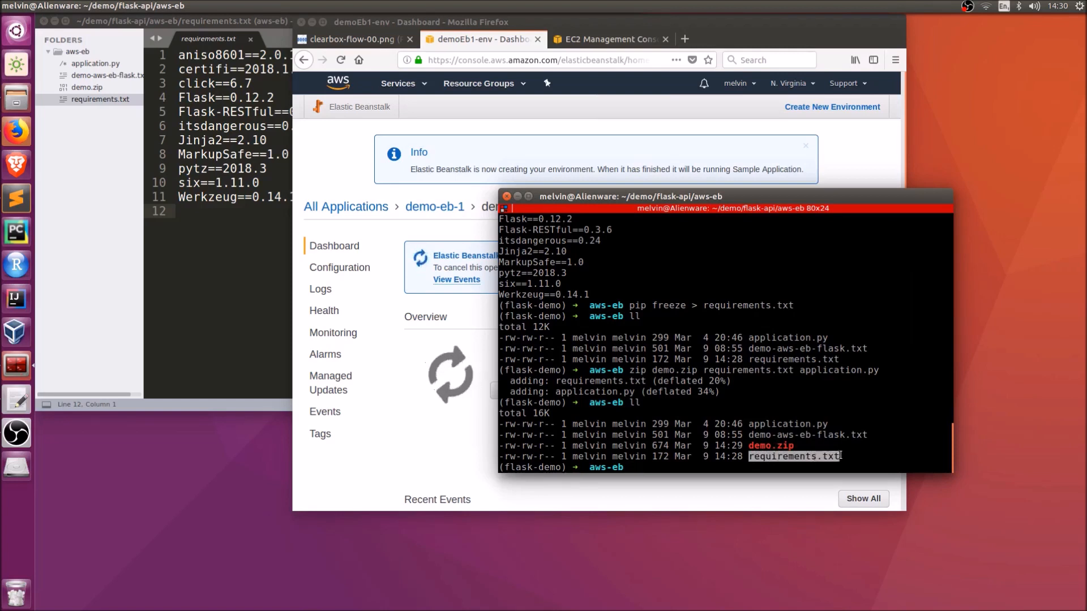
pyautogui.click(716, 380)
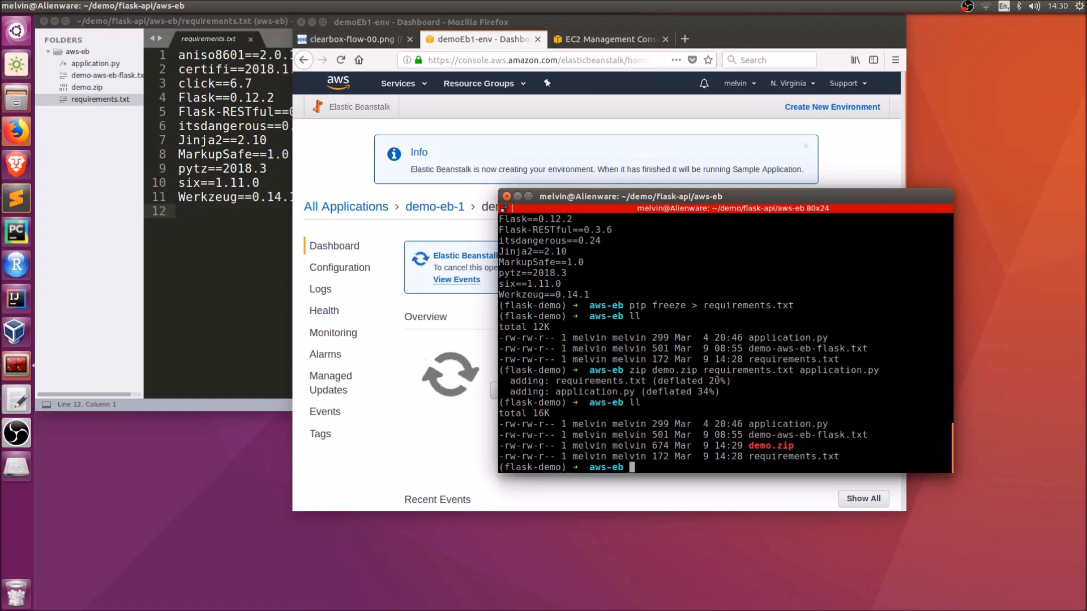
pyautogui.write('pip ')
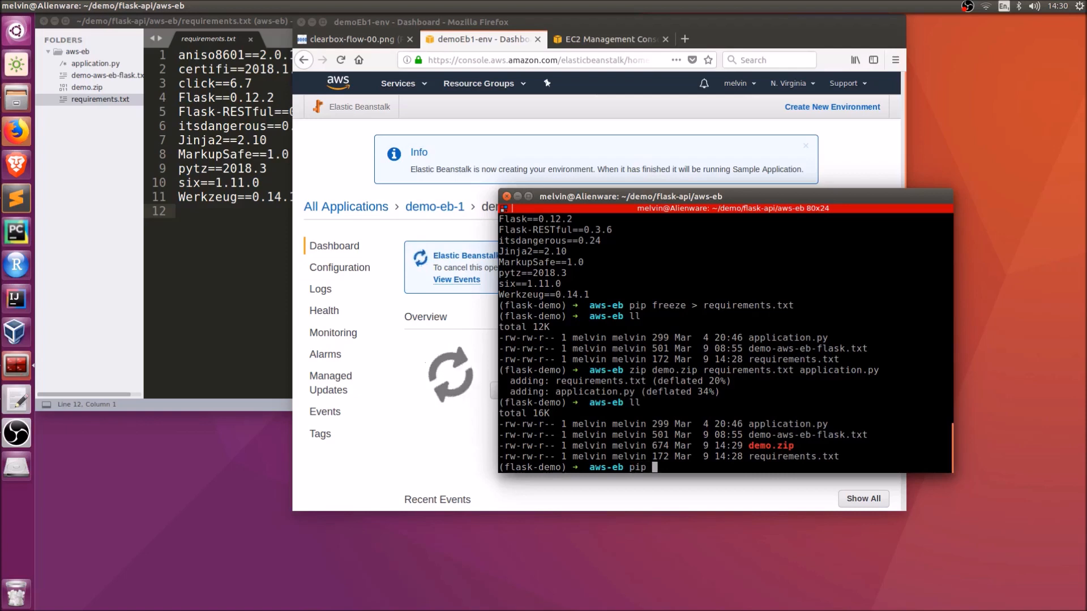
pyautogui.write('install -r requirements.txt')
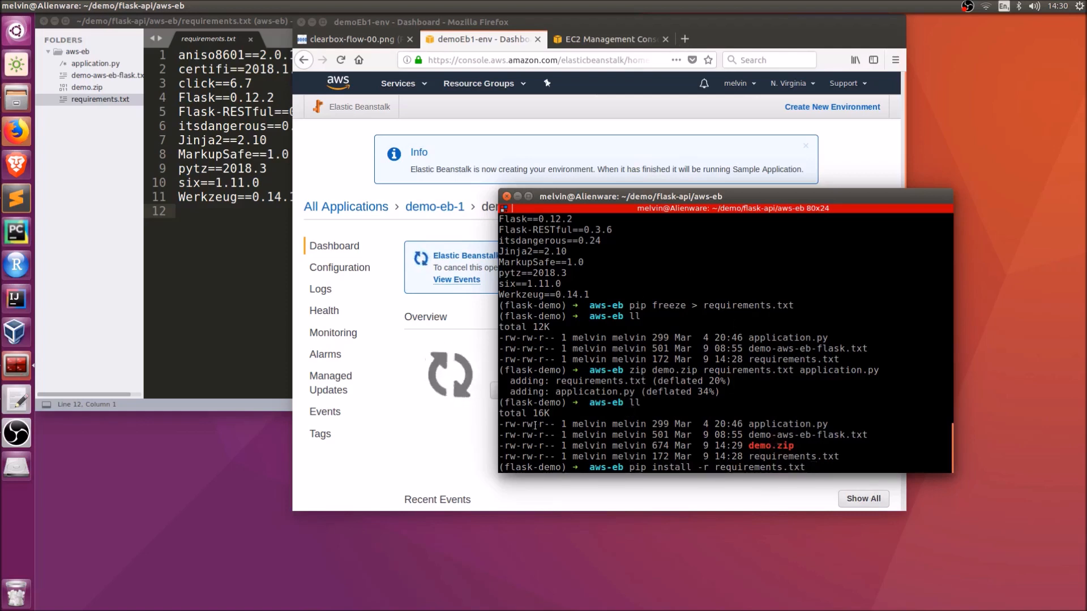
pyautogui.click(446, 426)
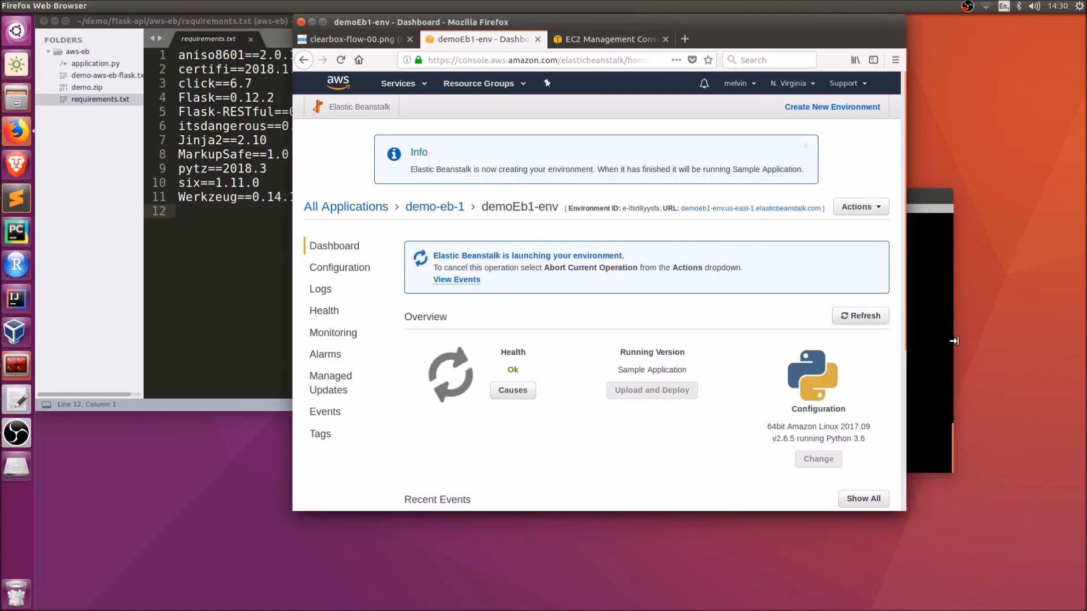
# Step: Switch to the terminal, highlight requirements.txt in the last file listing, and return to the Elastic Beanstalk dashboard in Firefox
pyautogui.click(931, 361)
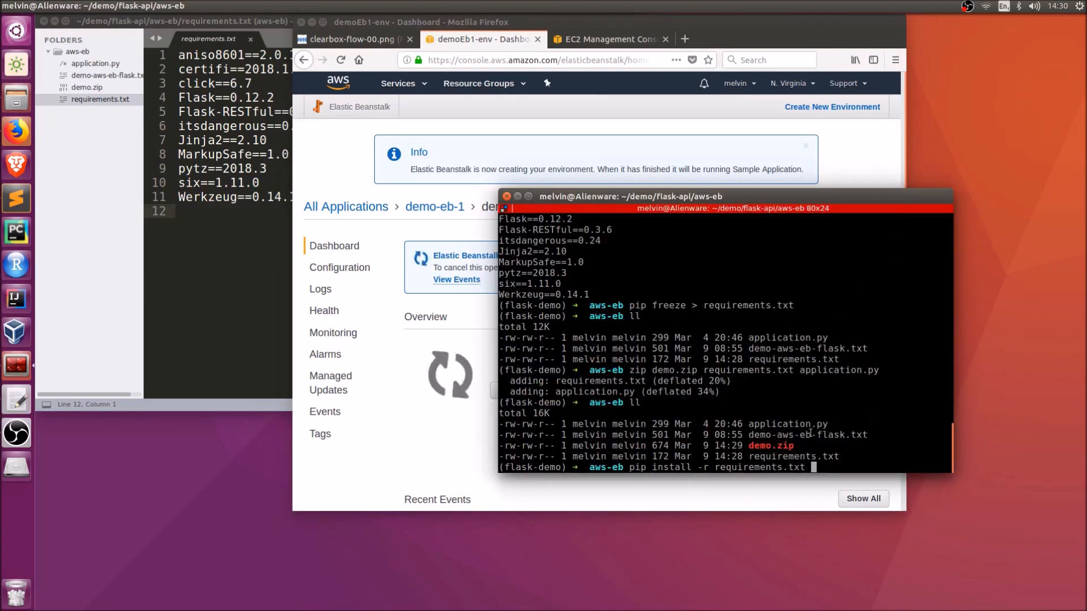
pyautogui.moveTo(750, 459); pyautogui.dragTo(838, 457)
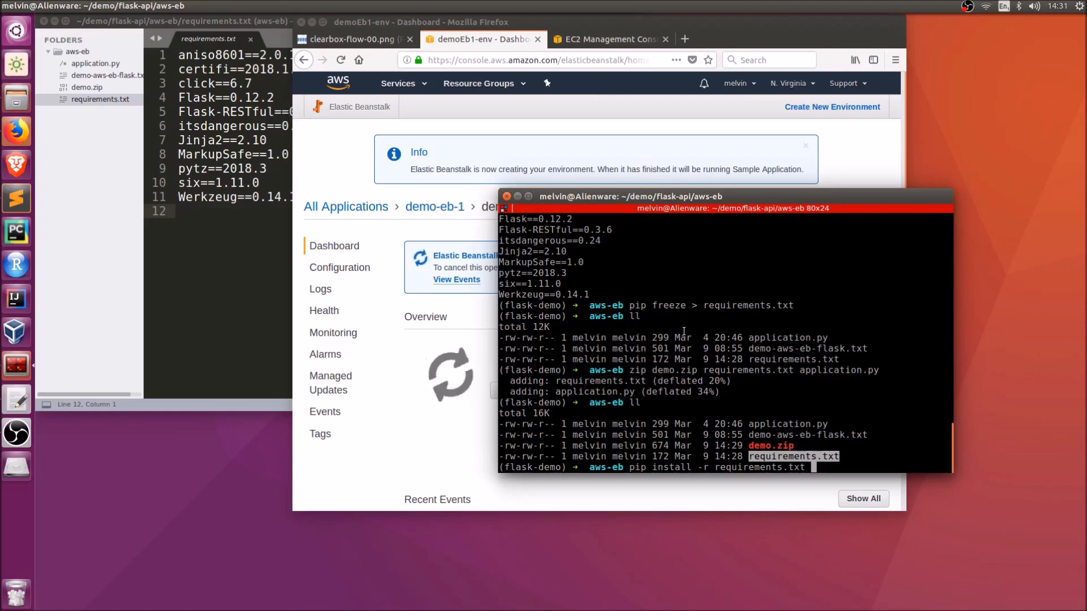
pyautogui.click(413, 440)
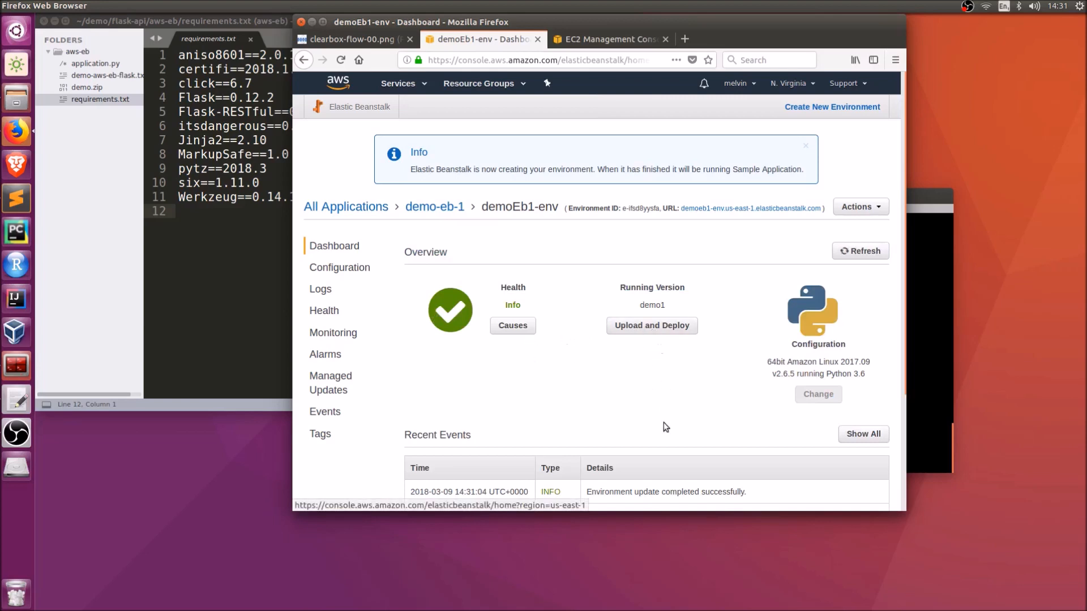
# Step: Check the running version and the recent events of demoEb1-env on its dashboard
pyautogui.doubleClick(651, 305)
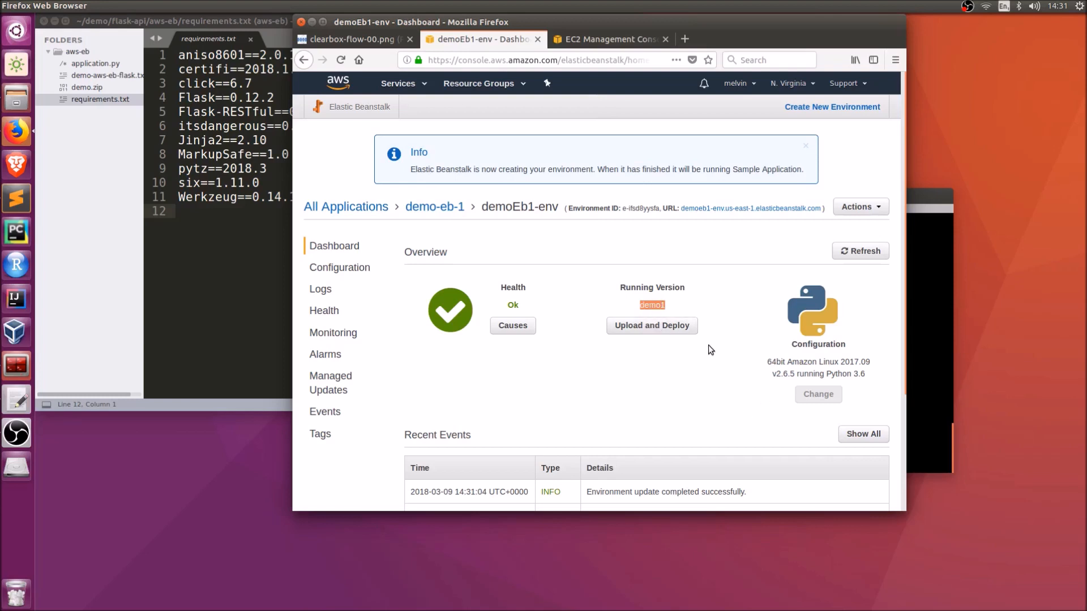
pyautogui.scroll(-3, 708, 347)
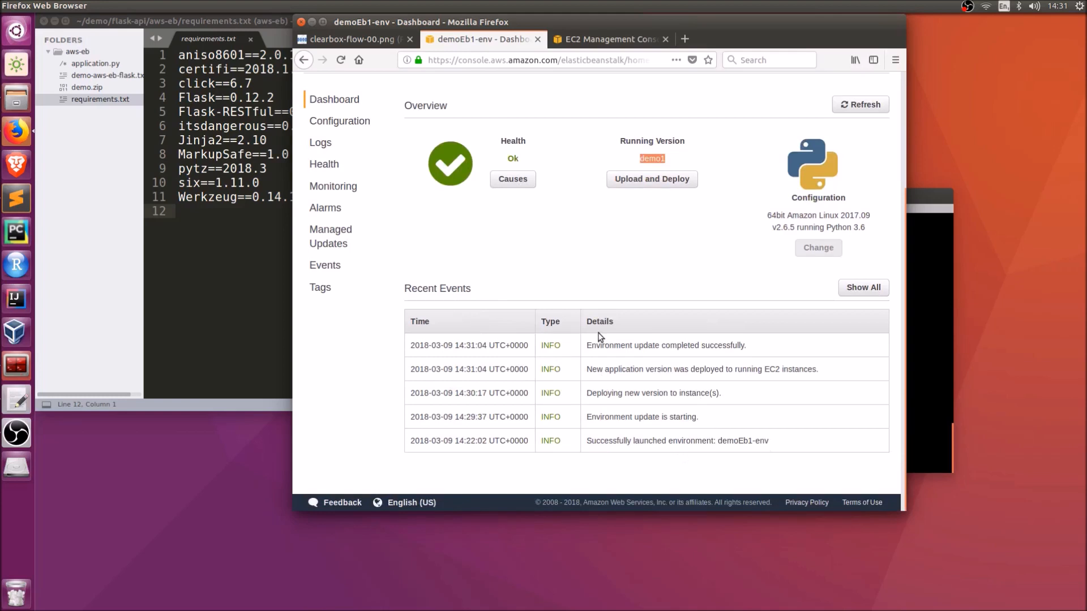
pyautogui.scroll(3, 622, 368)
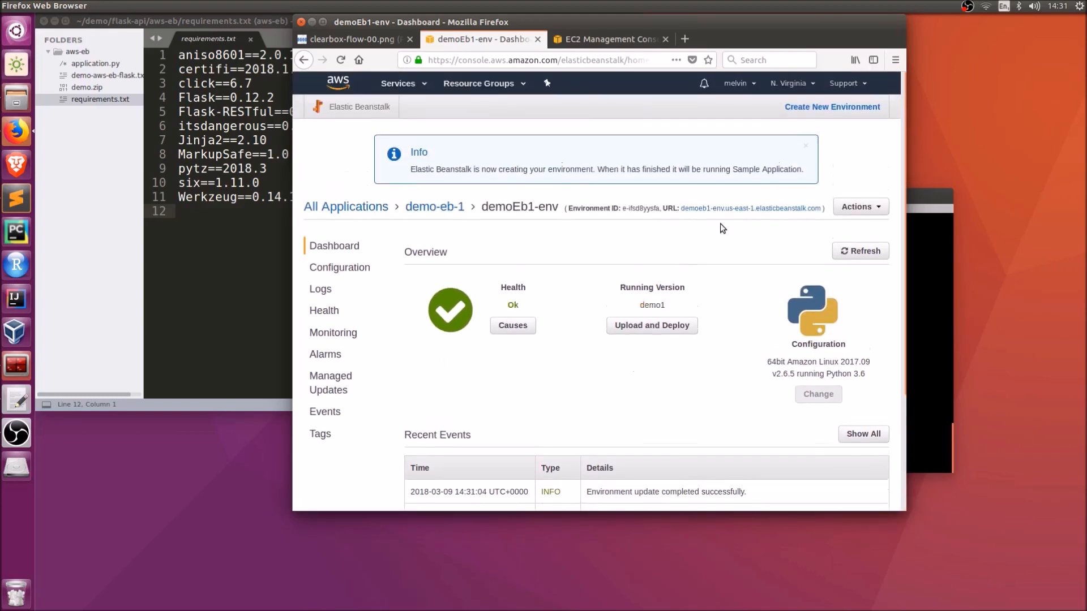
# Step: Open the demoEb1-env environment URL and view the returned JSON as raw data
pyautogui.click(727, 208)
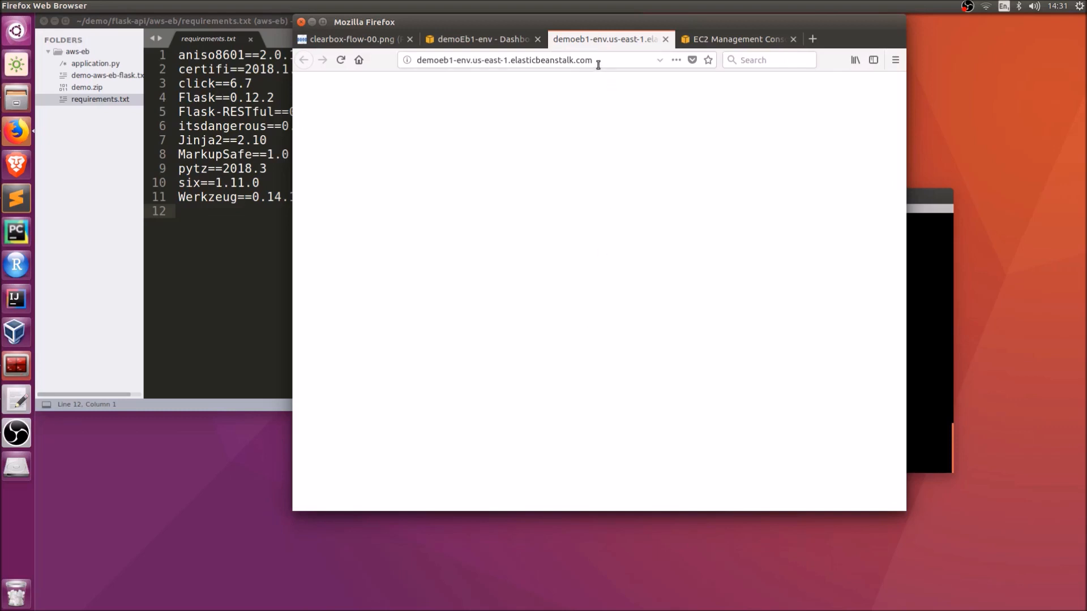
pyautogui.moveTo(614, 60); pyautogui.dragTo(310, 59)
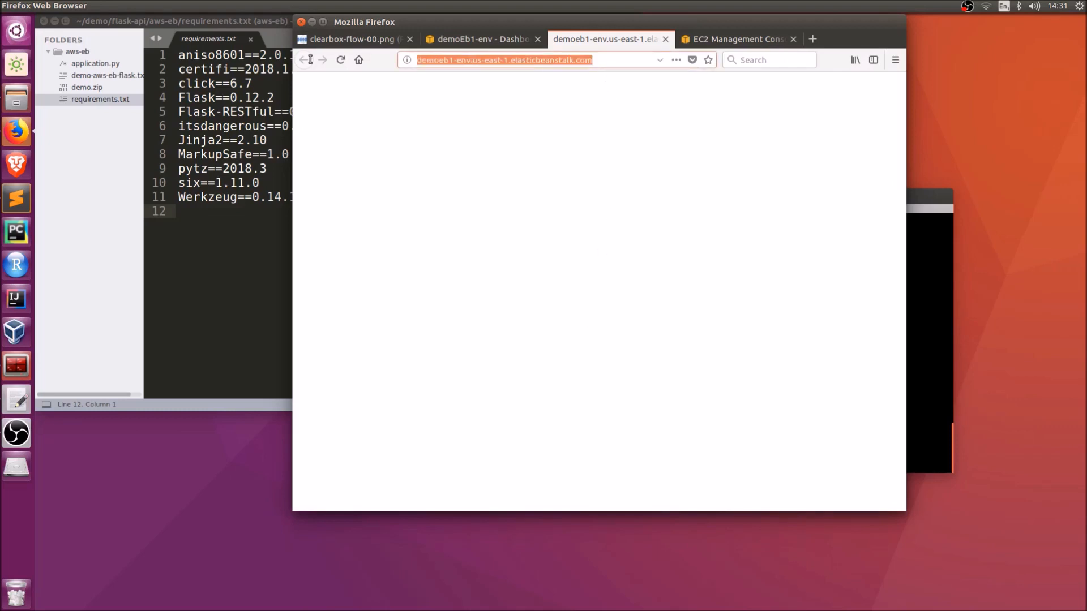
pyautogui.press('Return')
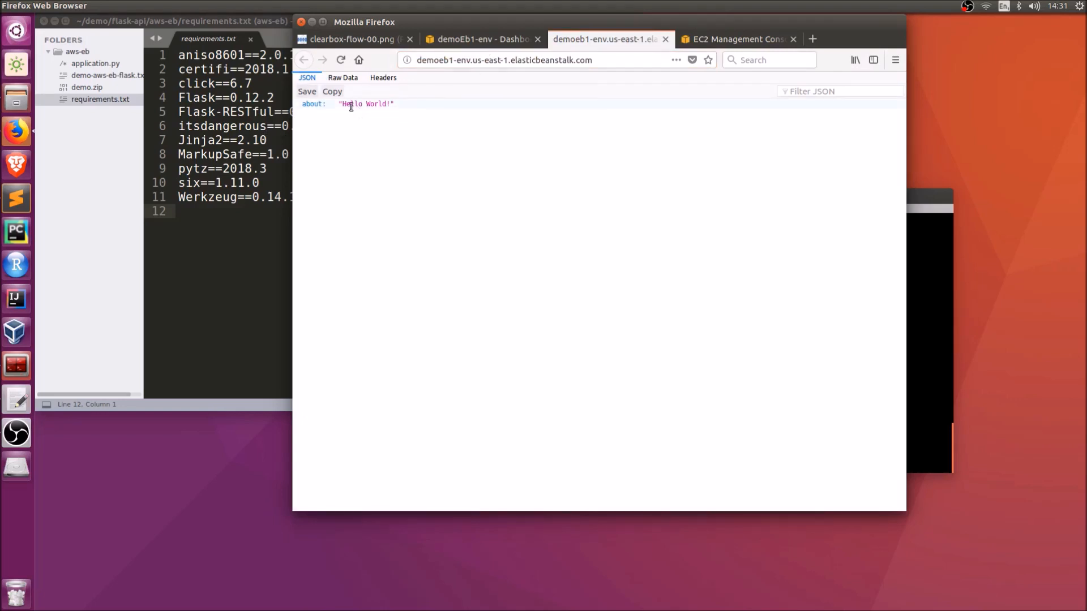
pyautogui.moveTo(387, 101); pyautogui.dragTo(393, 103)
pyautogui.click(343, 78)
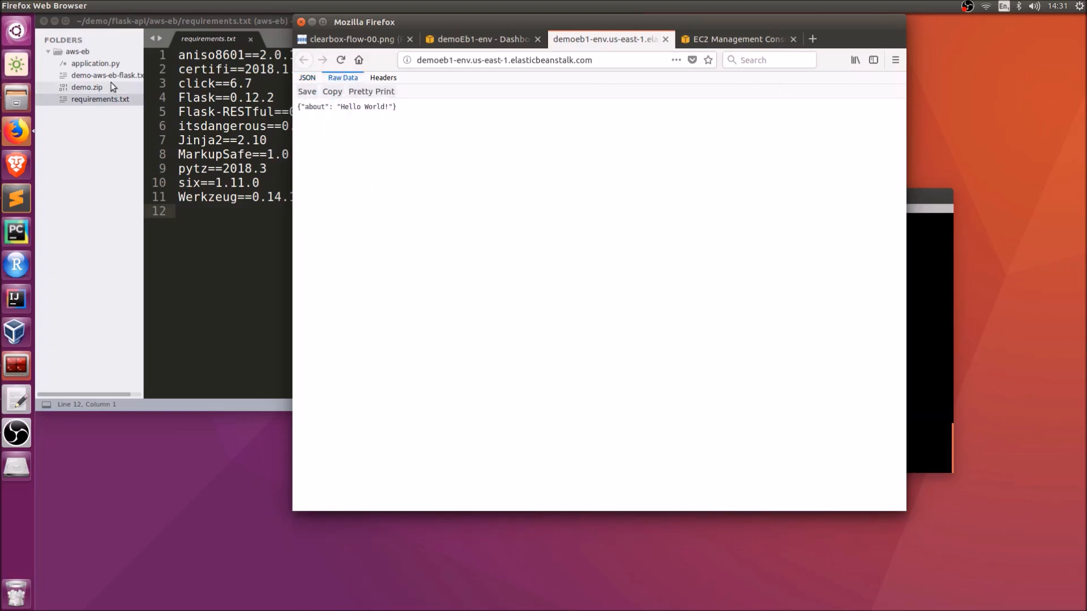
# Step: Compare the return statement of application.py in Sublime Text with the raw JSON response and page address in Firefox
pyautogui.click(95, 64)
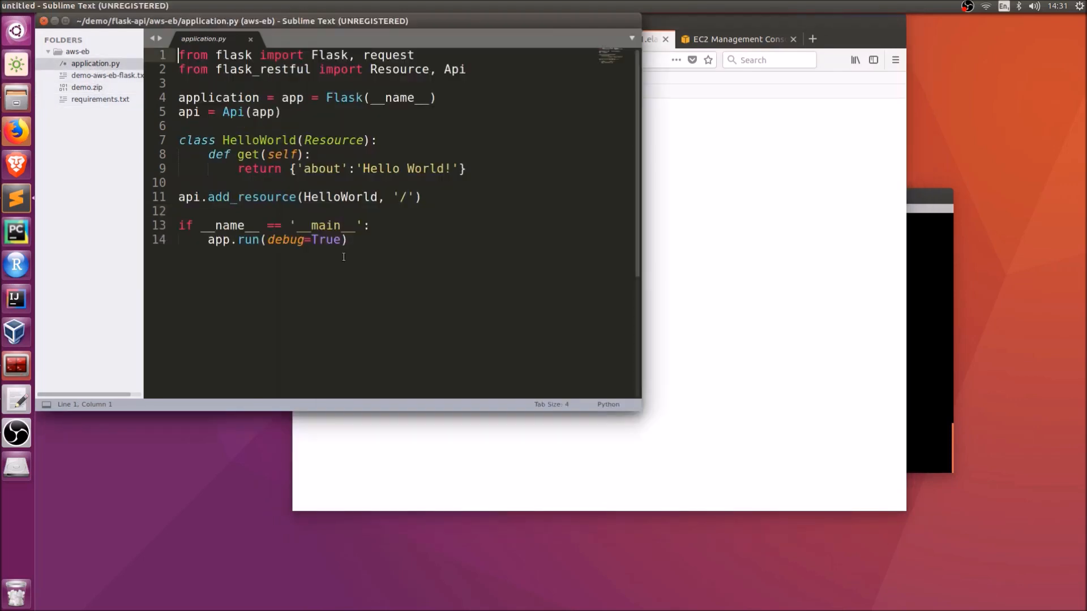
pyautogui.moveTo(271, 165); pyautogui.dragTo(542, 165)
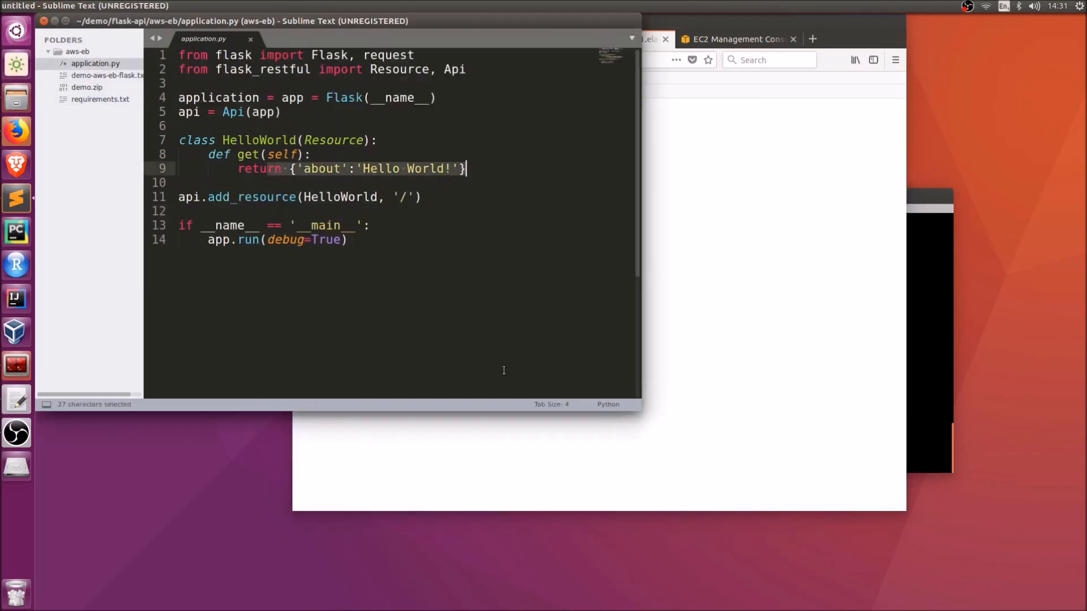
pyautogui.click(769, 277)
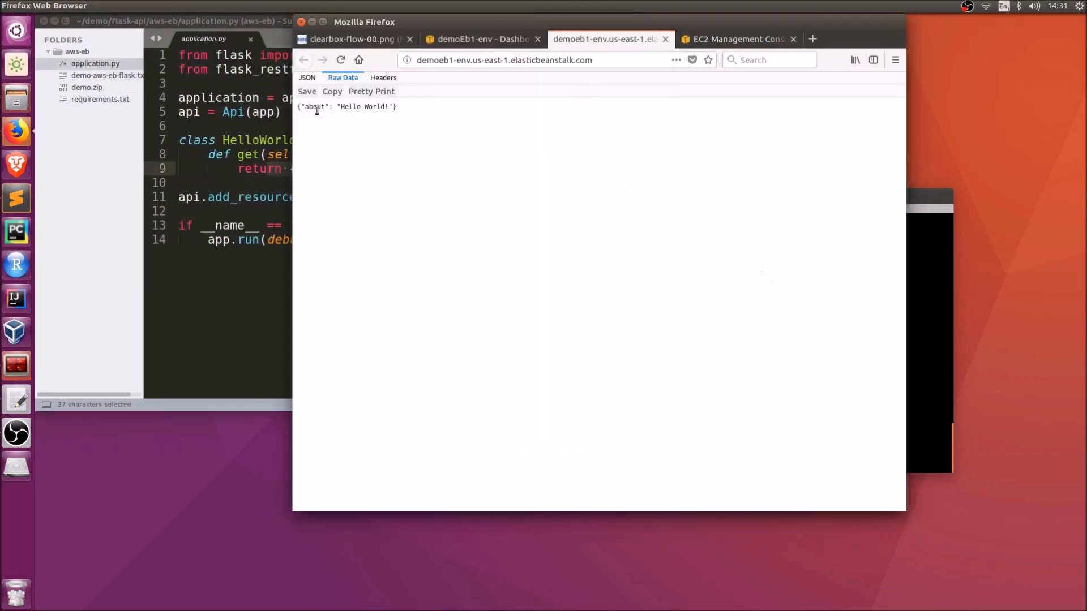
pyautogui.moveTo(300, 106); pyautogui.dragTo(429, 111)
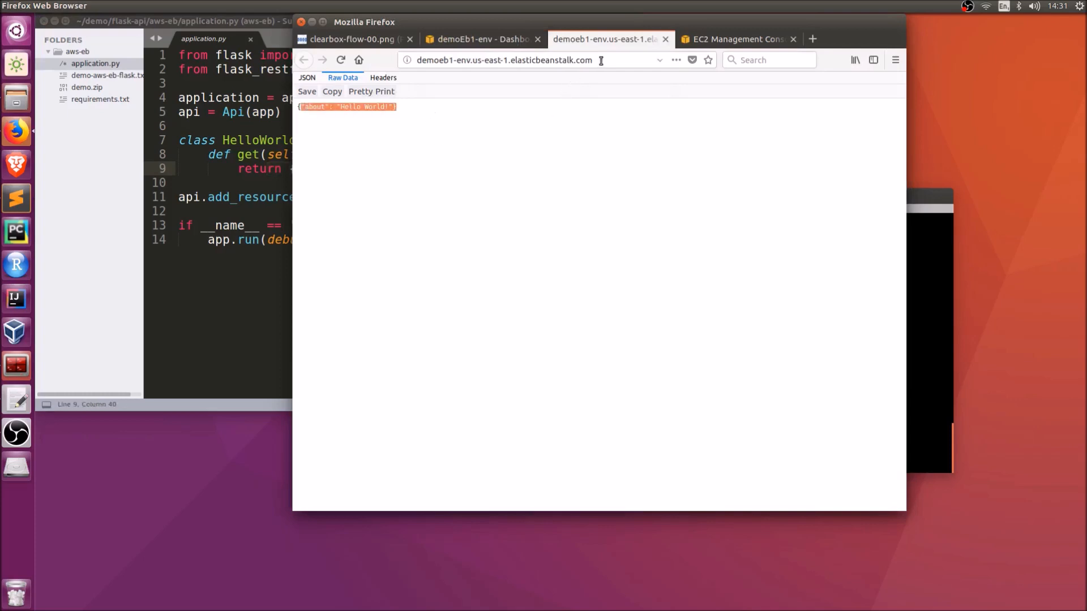
pyautogui.hotkey('ctrl', 'l')
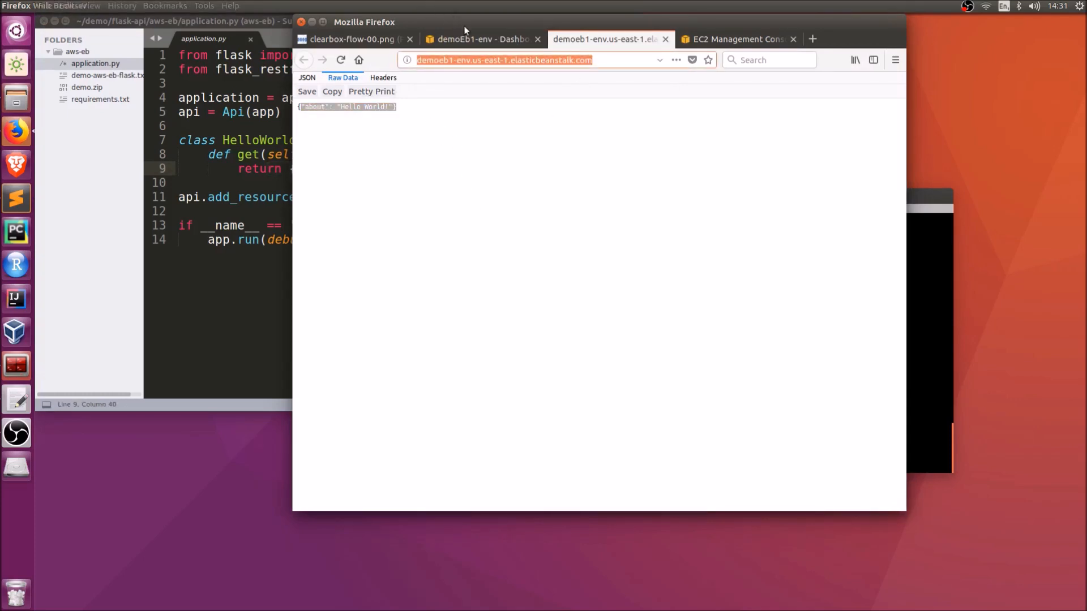
# Step: Go back to the demoEb1-env dashboard and review requirements.txt and application.py in Sublime Text
pyautogui.click(470, 37)
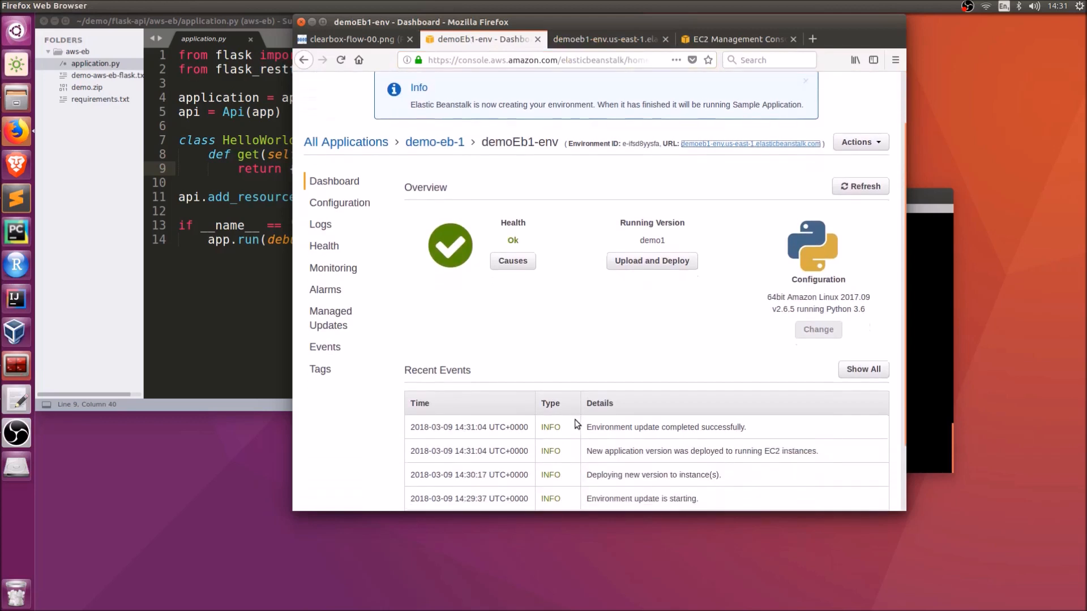
pyautogui.click(100, 100)
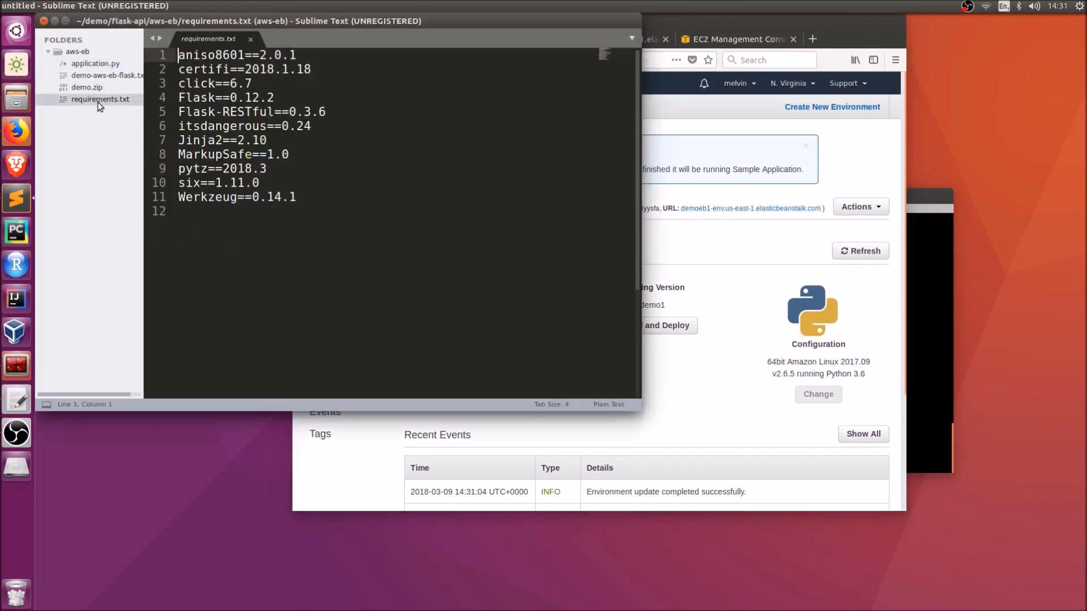
pyautogui.click(93, 64)
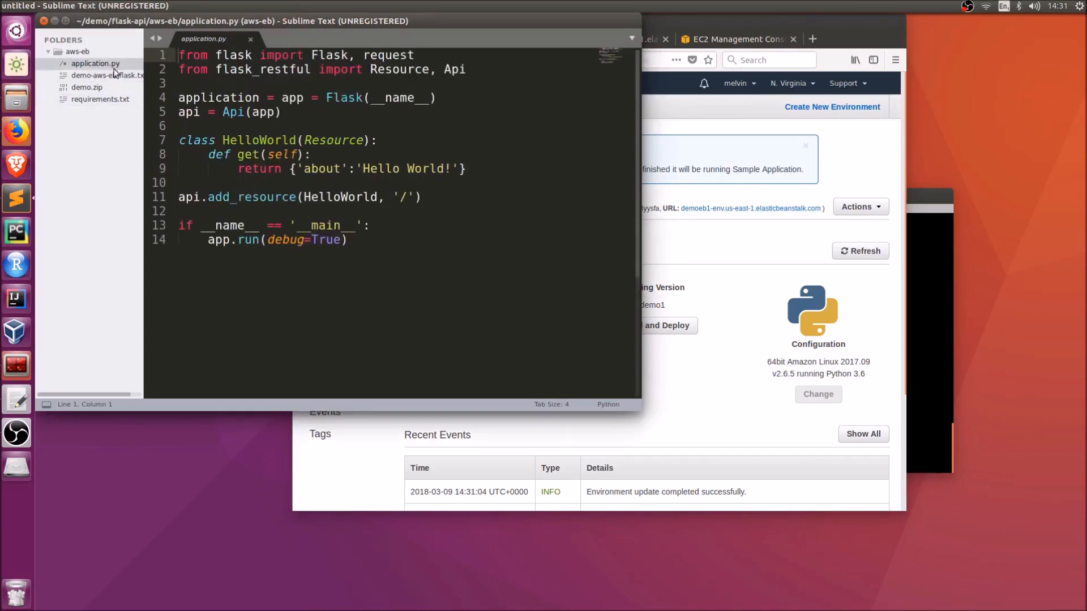
pyautogui.click(116, 102)
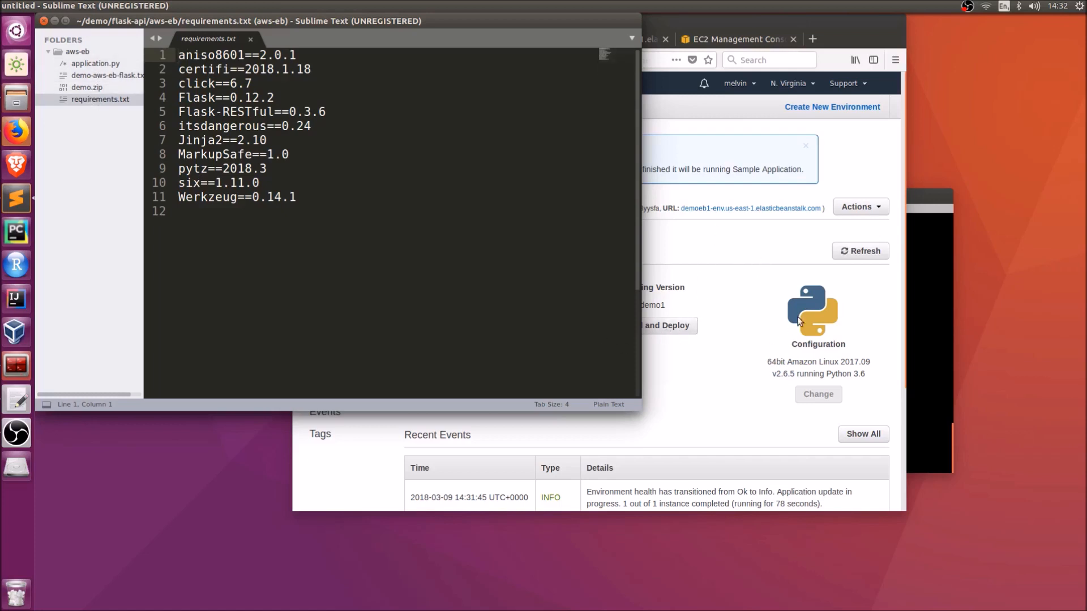
pyautogui.click(678, 402)
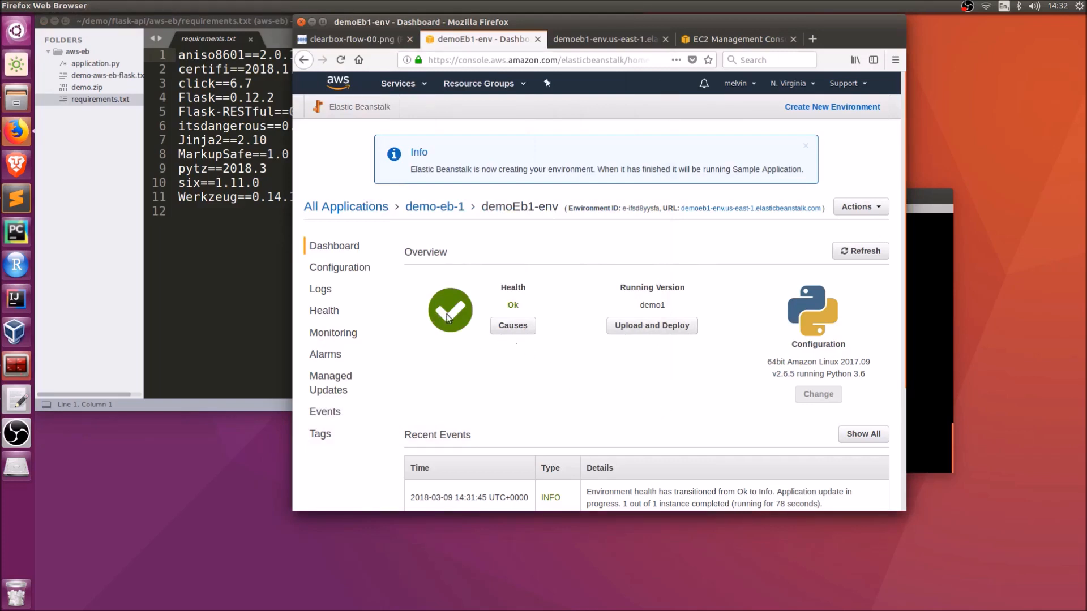
# Step: Review the two deployment steps and the eb cli note in demo-aws-eb-flask.txt, and return to the dashboard in Firefox
pyautogui.click(95, 76)
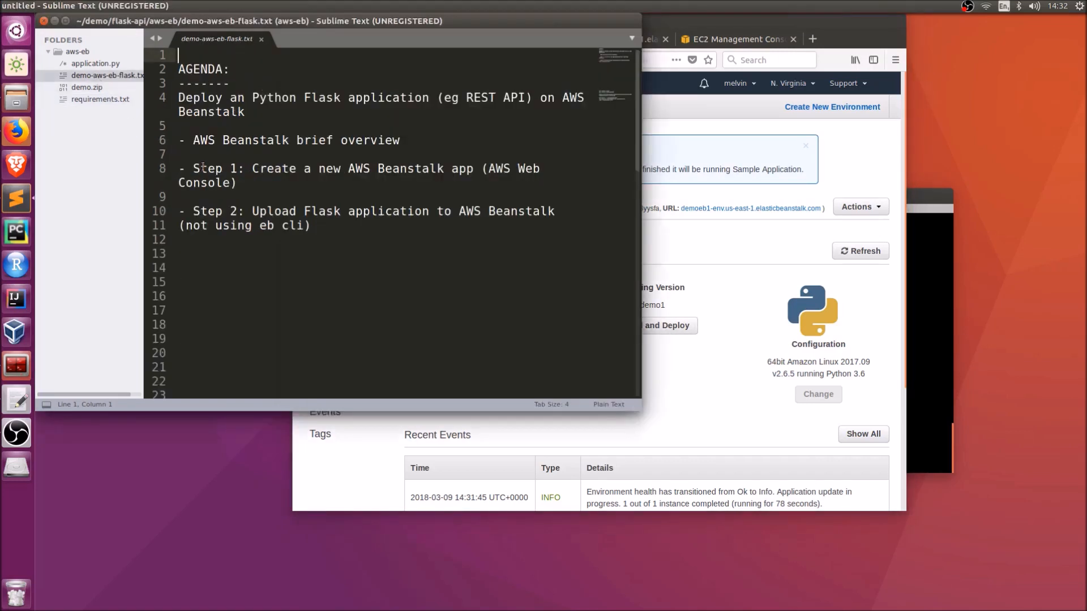
pyautogui.moveTo(264, 226); pyautogui.dragTo(304, 225)
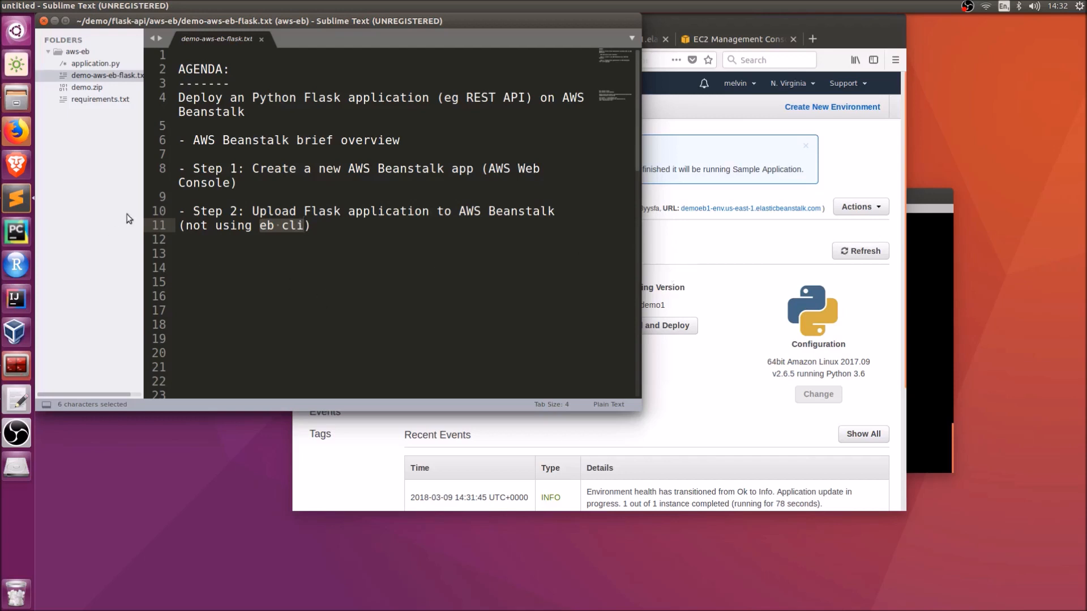
pyautogui.moveTo(311, 226); pyautogui.dragTo(188, 226)
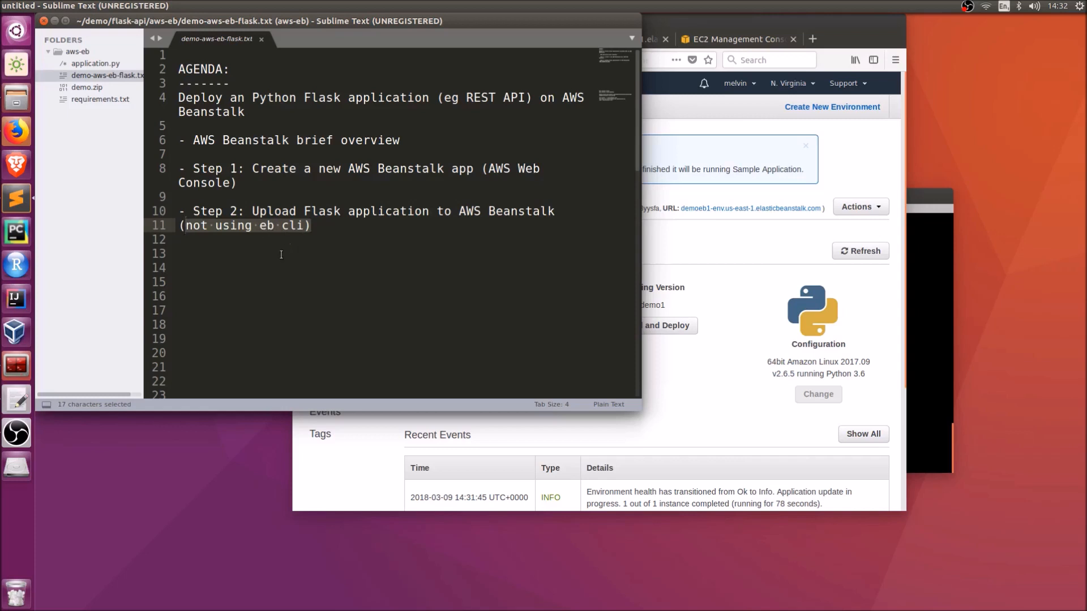
pyautogui.moveTo(328, 228); pyautogui.dragTo(131, 176)
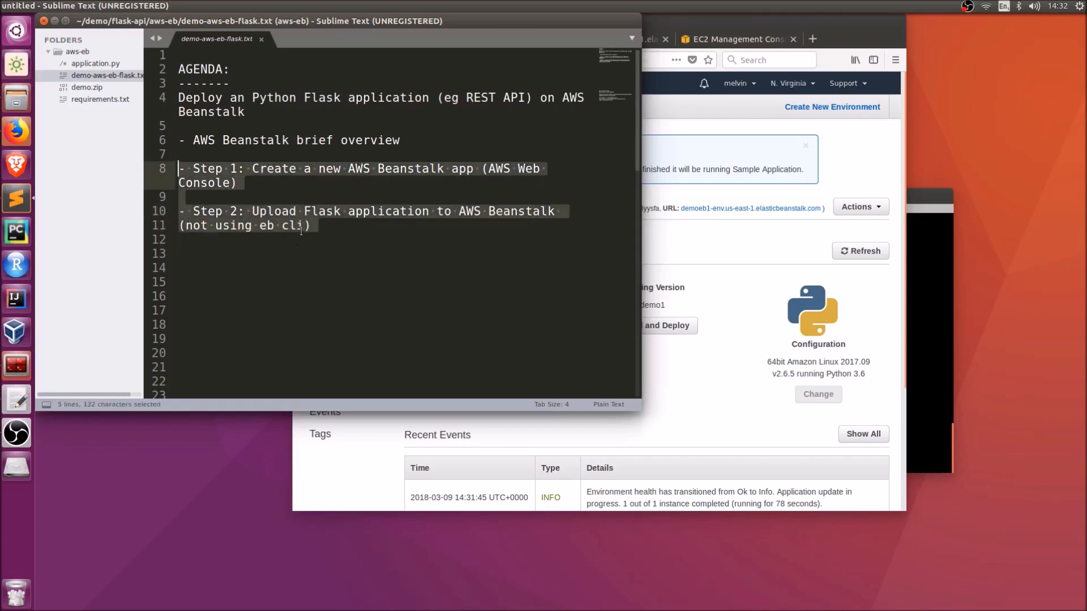
pyautogui.moveTo(320, 227); pyautogui.dragTo(265, 228)
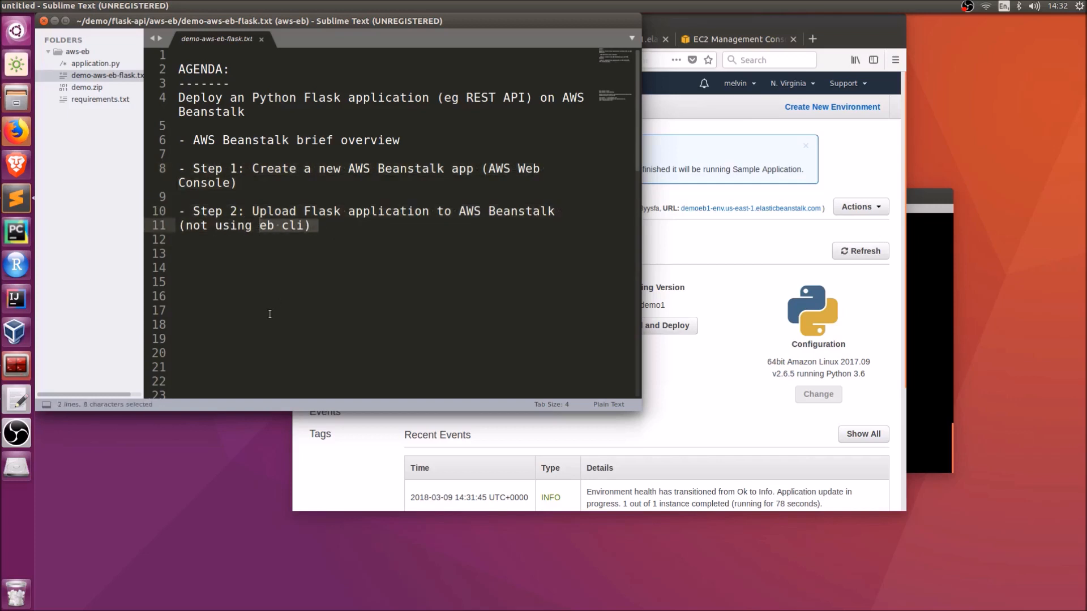
pyautogui.click(688, 343)
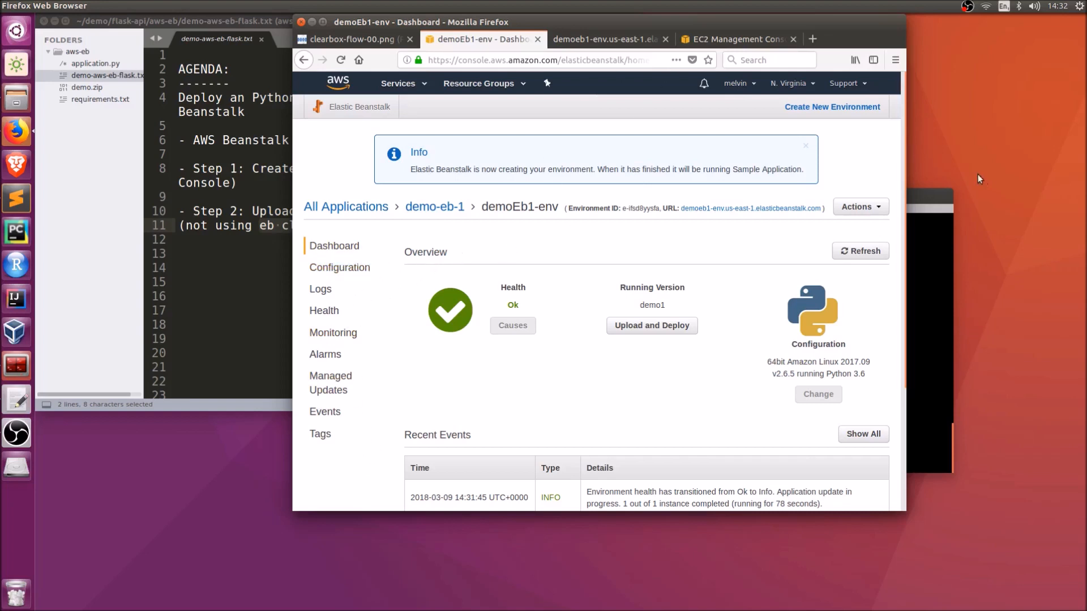
# Step: Open the scaling configuration of demoEb1-env and examine its Auto Scaling and Scaling Trigger settings
pyautogui.click(339, 268)
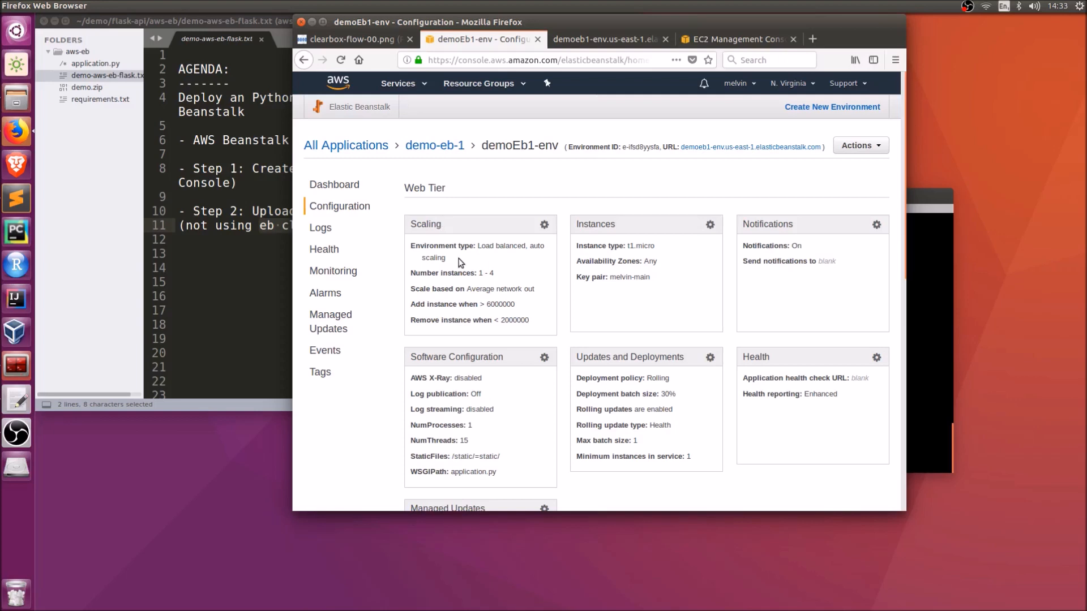
pyautogui.click(544, 225)
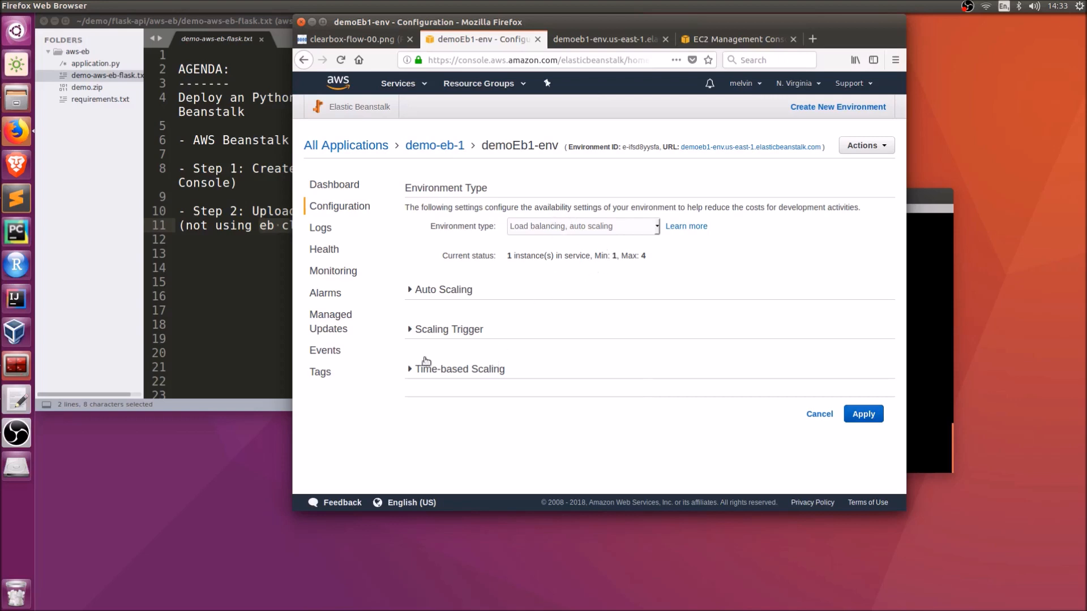
pyautogui.click(413, 290)
pyautogui.scroll(-3, 481, 425)
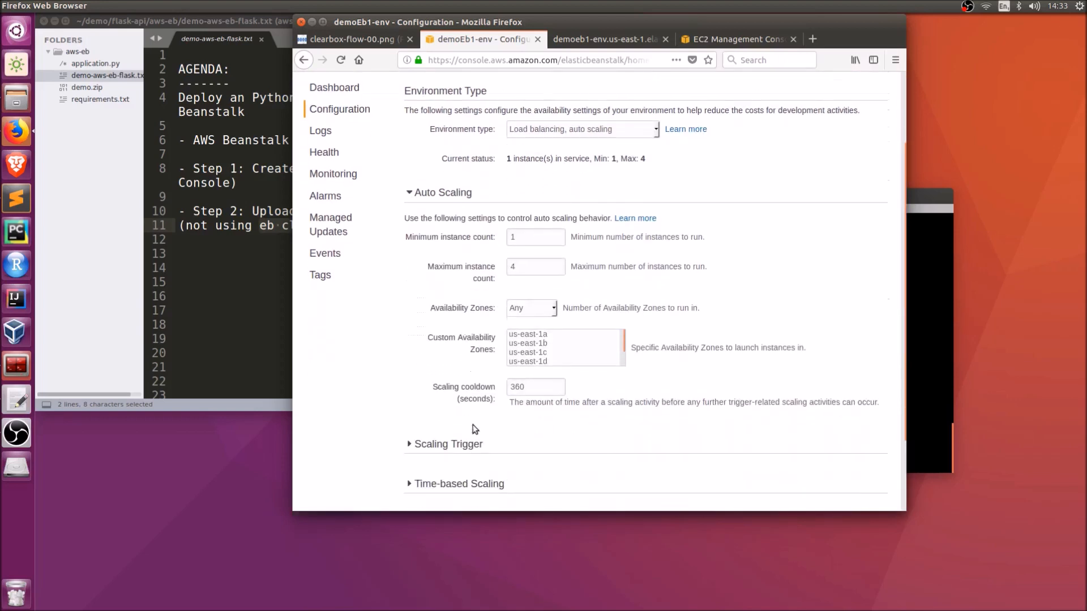
pyautogui.scroll(-3, 432, 332)
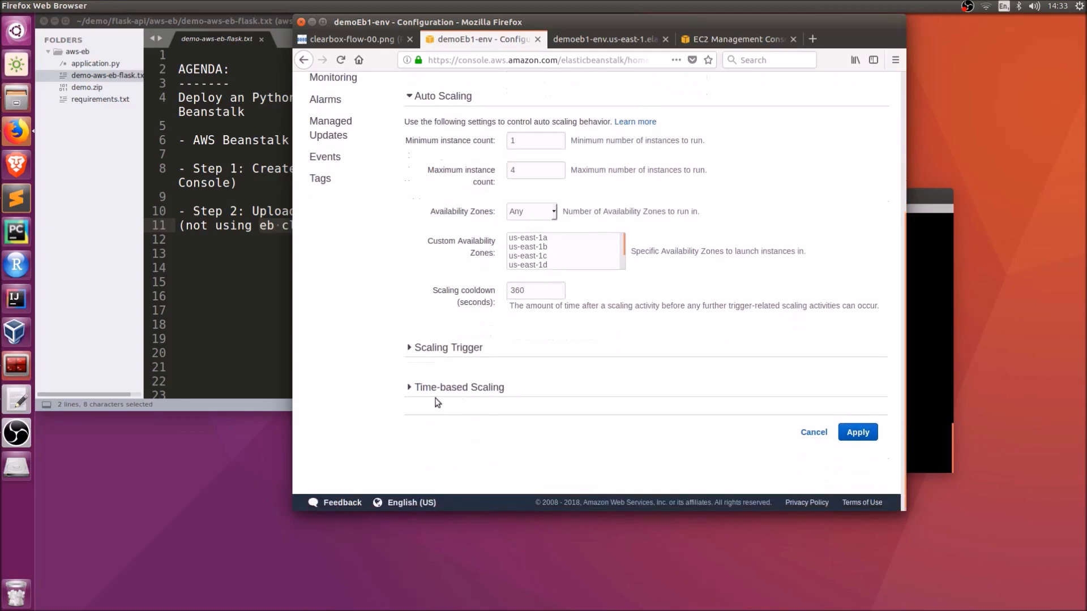
pyautogui.click(410, 349)
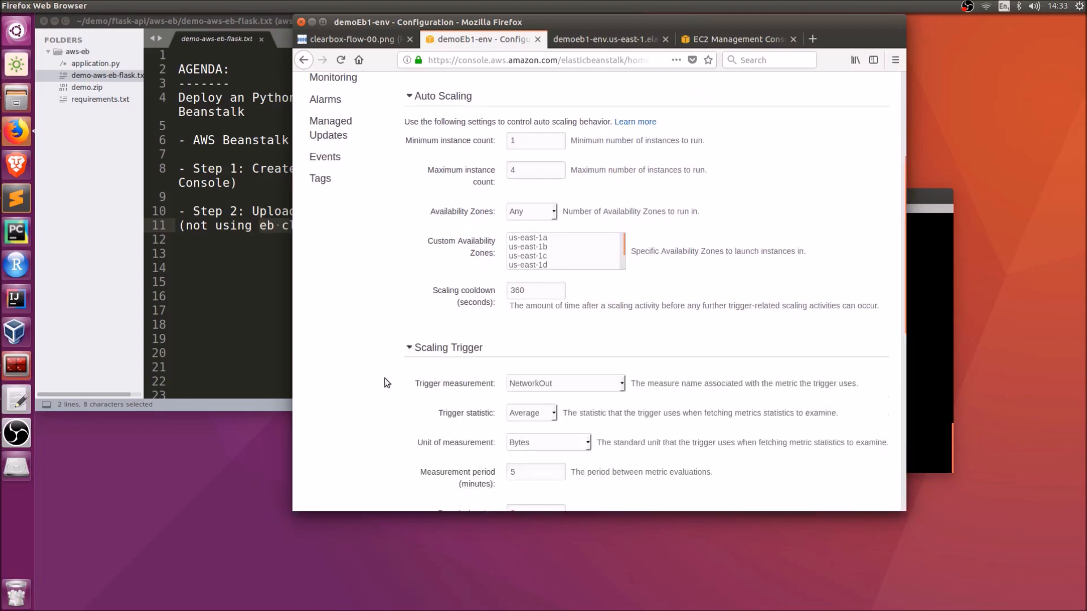
pyautogui.scroll(-4, 437, 397)
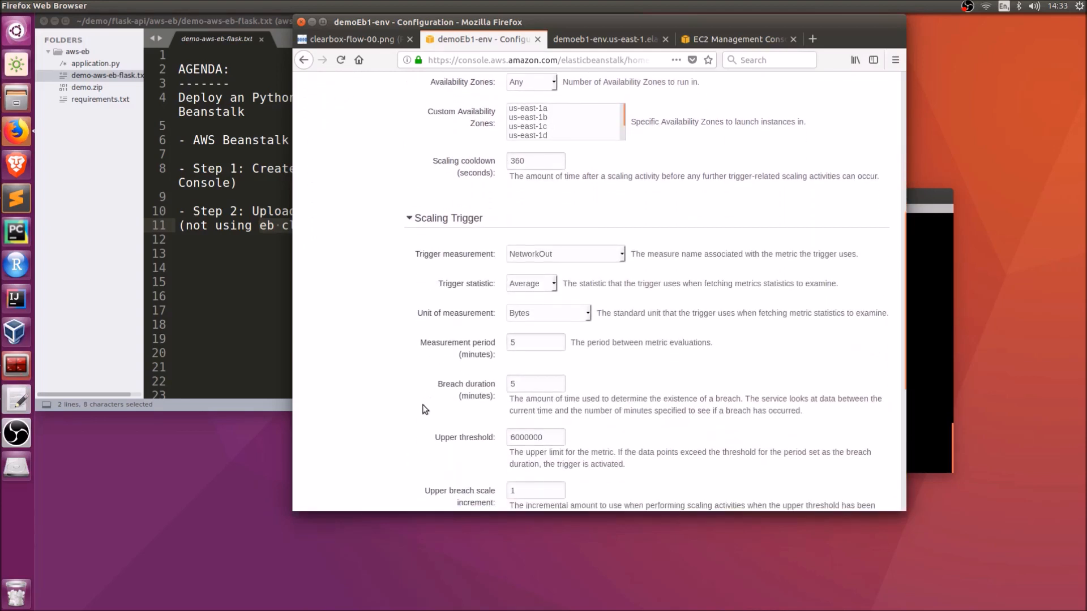
pyautogui.scroll(-3, 427, 405)
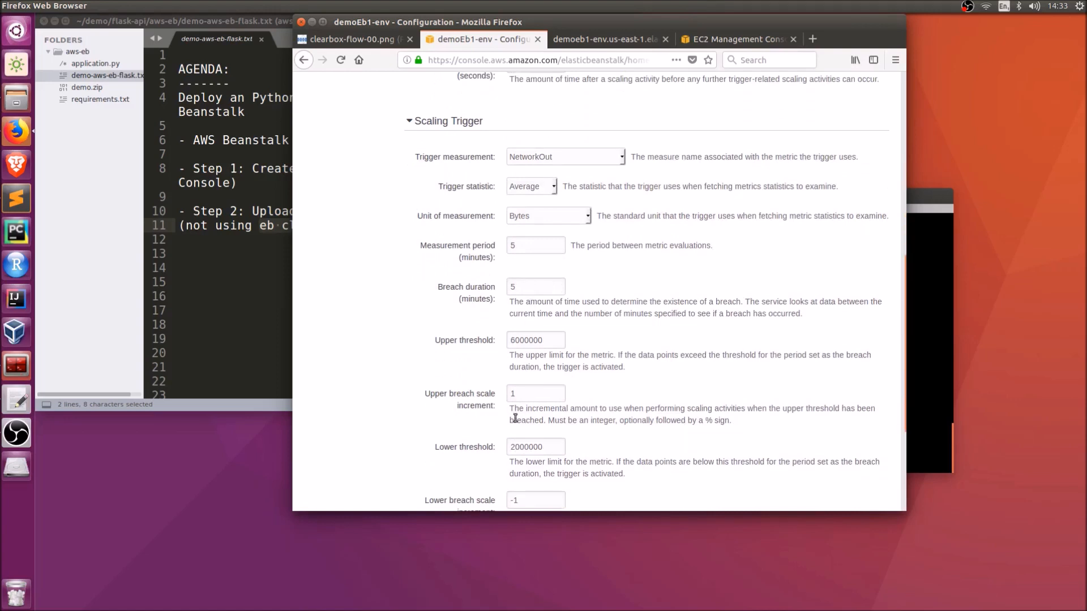
pyautogui.scroll(12, 501, 419)
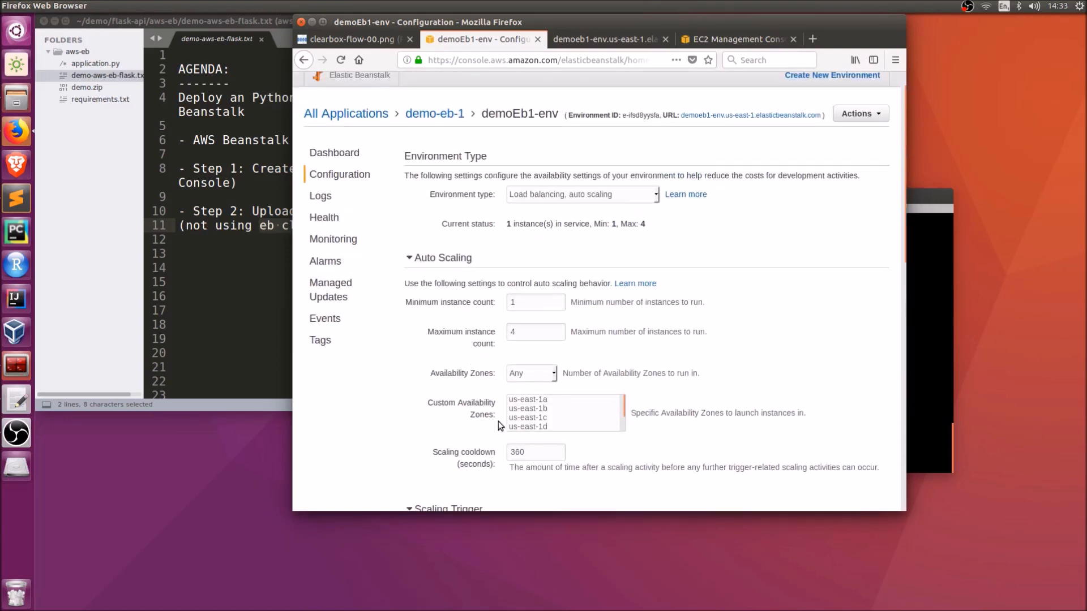
pyautogui.scroll(-17, 594, 330)
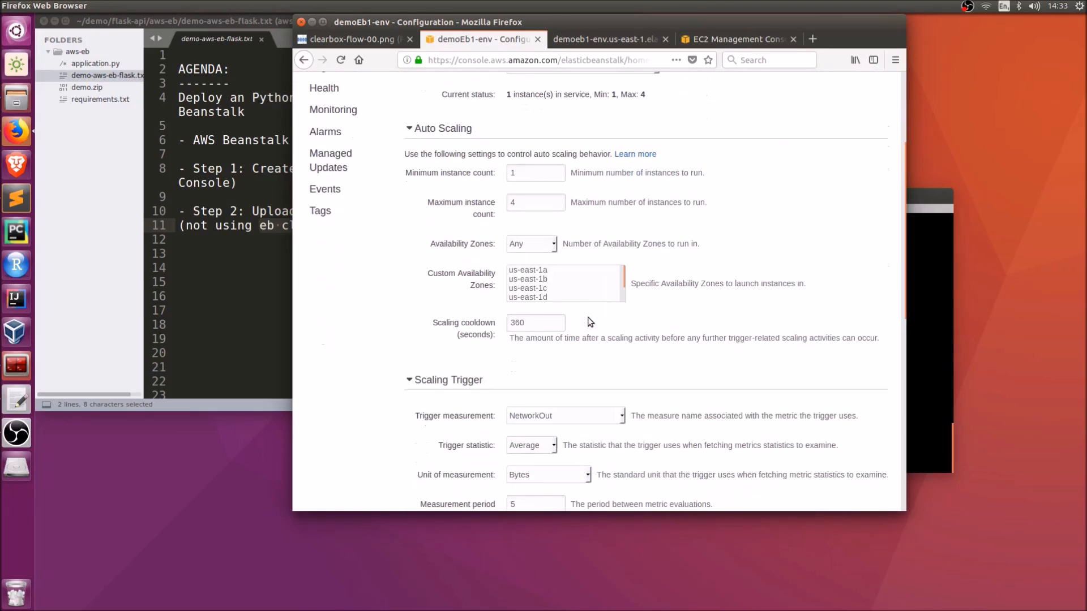
# Step: Review the remaining Scaling Trigger and Time-based Scaling settings and leave the scaling page without applying changes
pyautogui.click(409, 387)
pyautogui.scroll(-3, 496, 427)
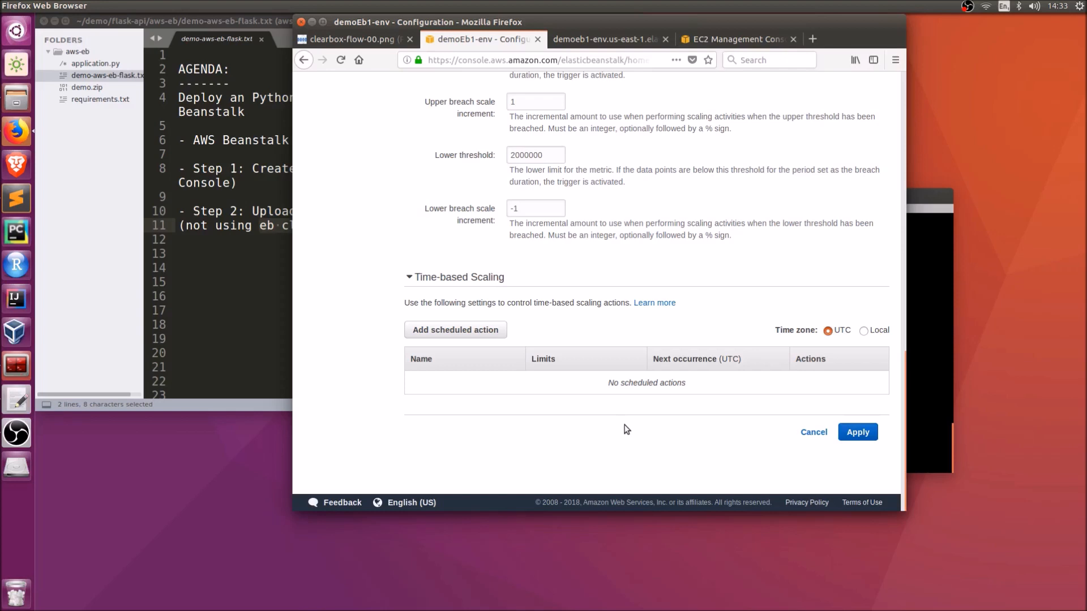
pyautogui.click(814, 433)
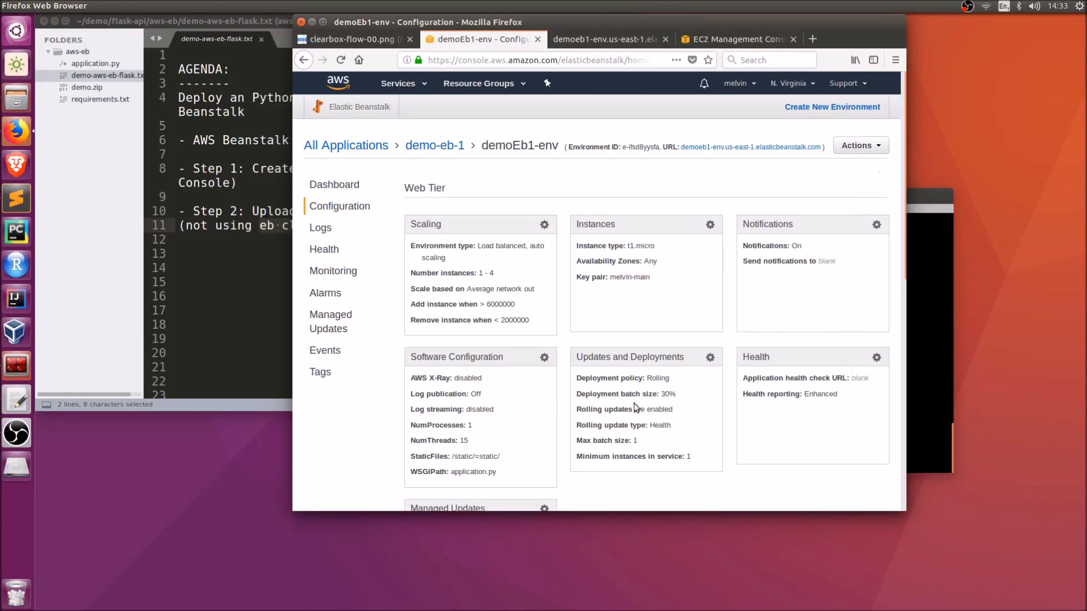
# Step: Review the Web Tier and Network Tier settings in the configuration overview of demoEb1-env
pyautogui.scroll(-4, 542, 403)
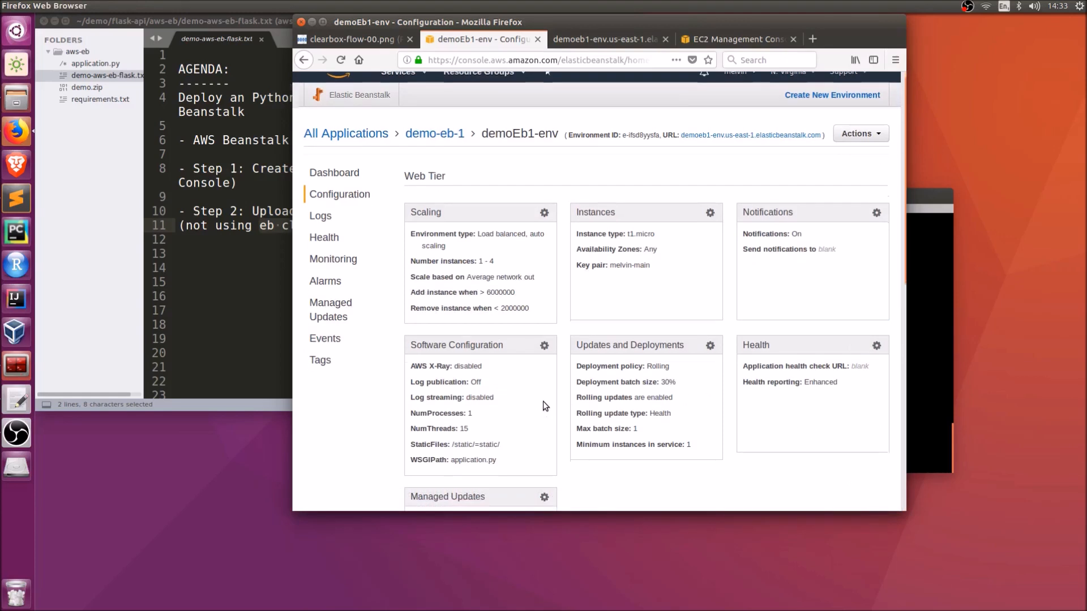
pyautogui.scroll(-4, 694, 439)
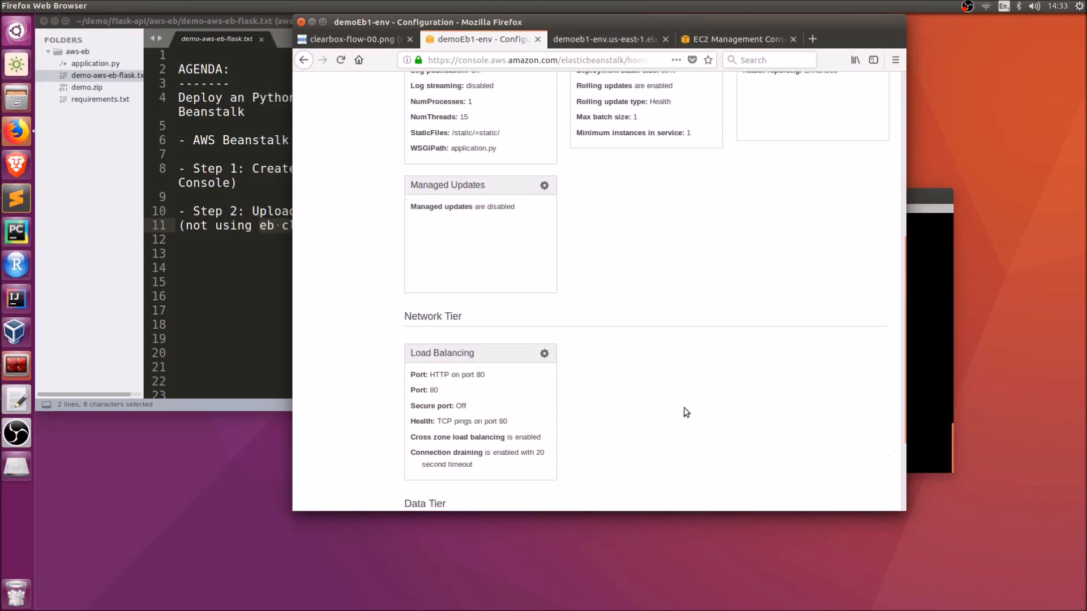
pyautogui.scroll(5, 673, 317)
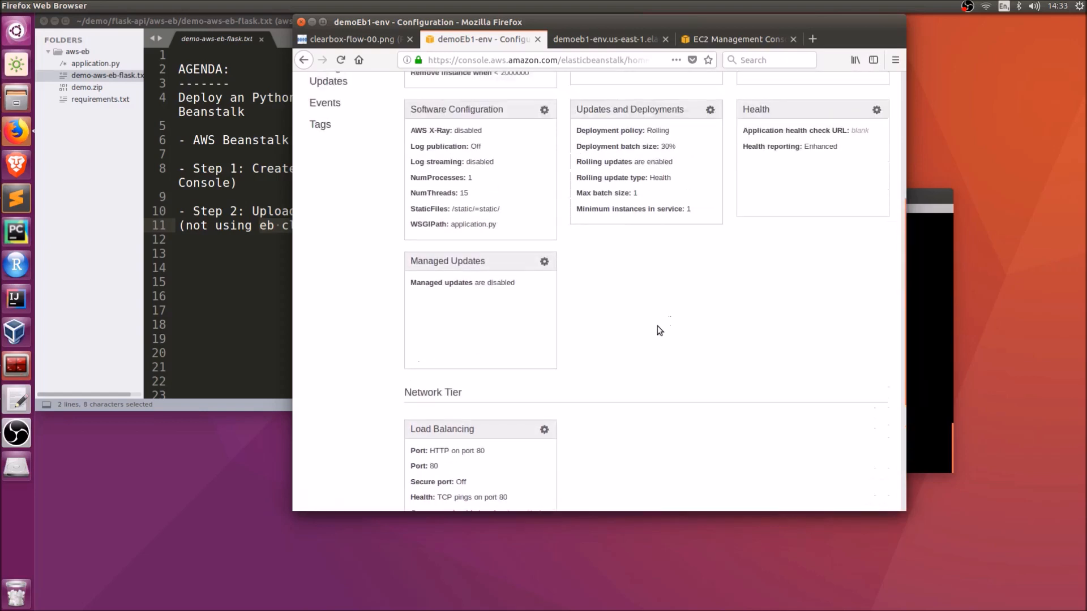
pyautogui.scroll(2, 724, 276)
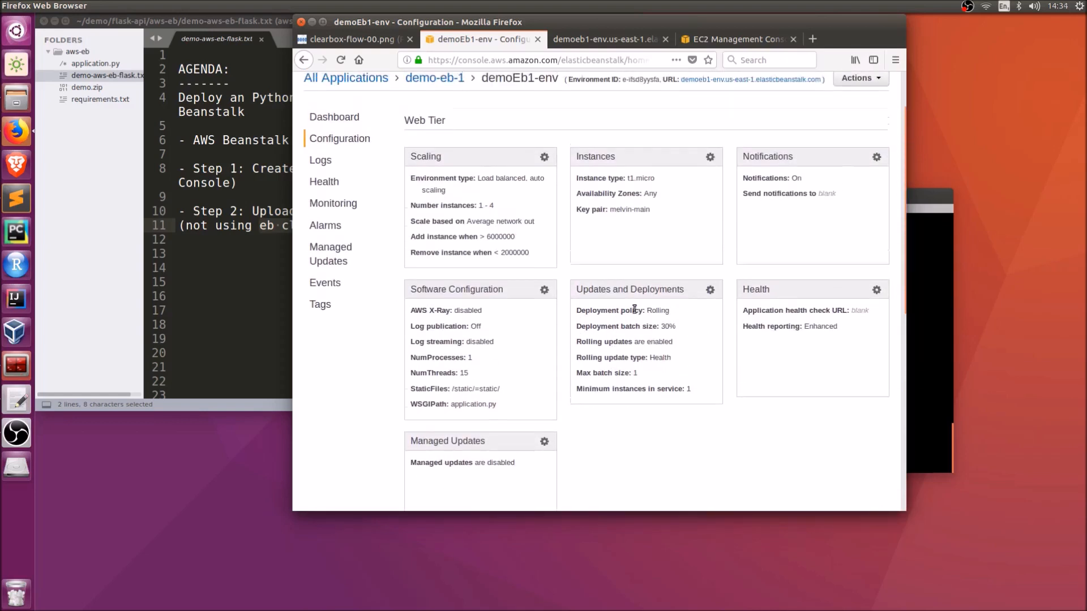
pyautogui.scroll(2, 392, 247)
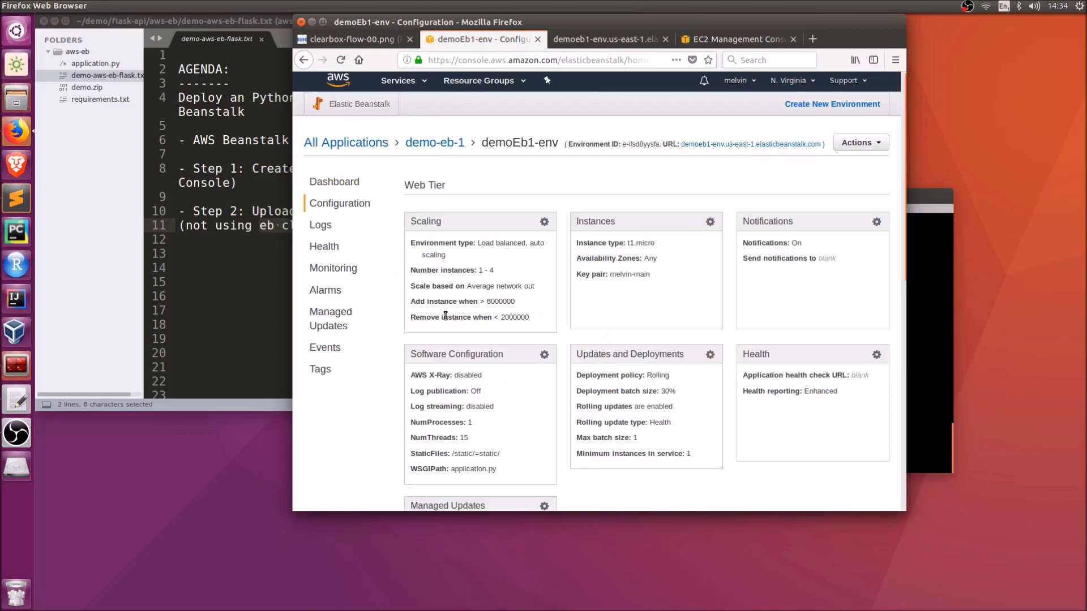
# Step: Inspect the Enhanced Health Overview of demoEb1-env, collapse the overall status details, and open the environment's monitoring page
pyautogui.click(323, 247)
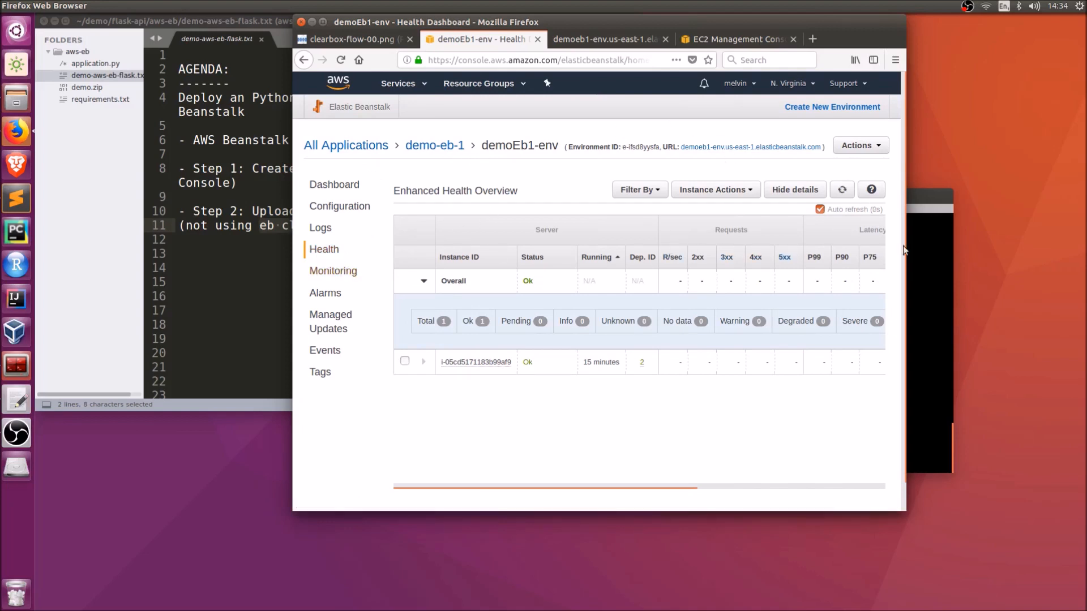
pyautogui.click(423, 281)
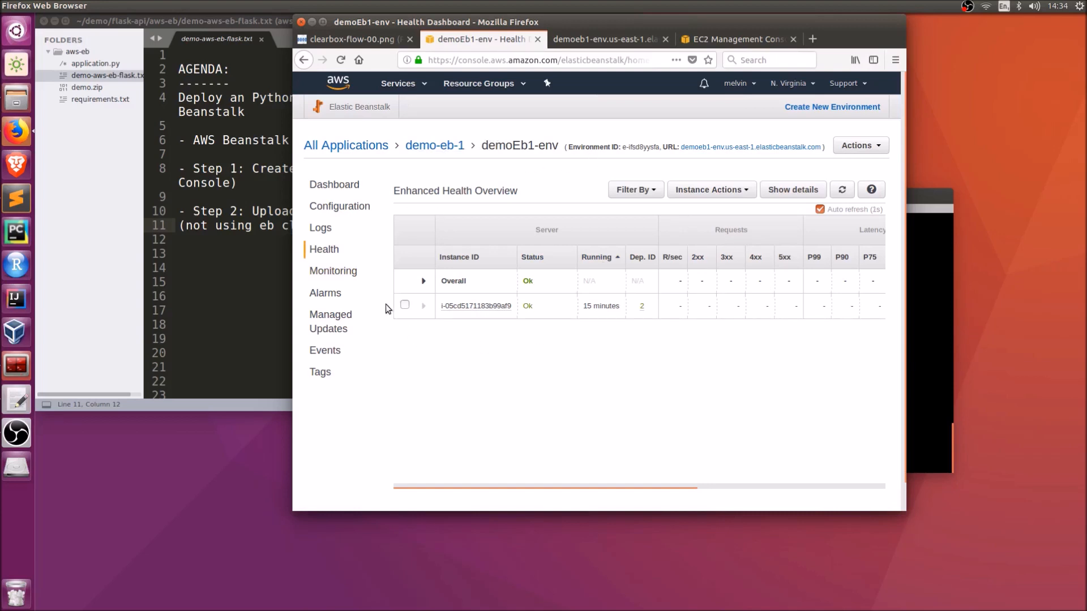
pyautogui.click(331, 272)
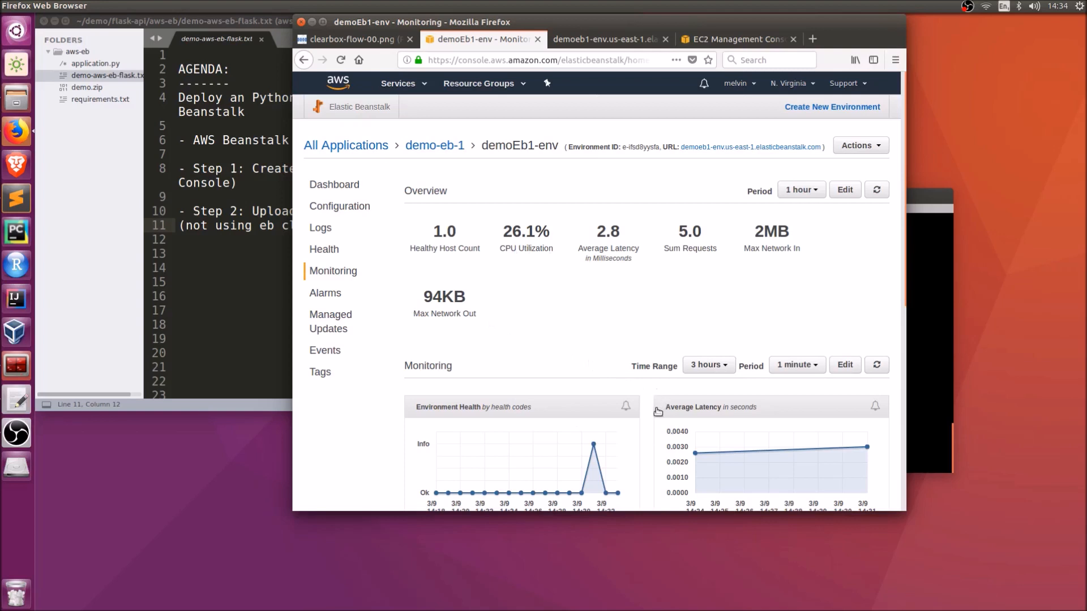
# Step: Reload the live demoEb1-env application page several times to send it more requests
pyautogui.click(657, 39)
pyautogui.click(338, 64)
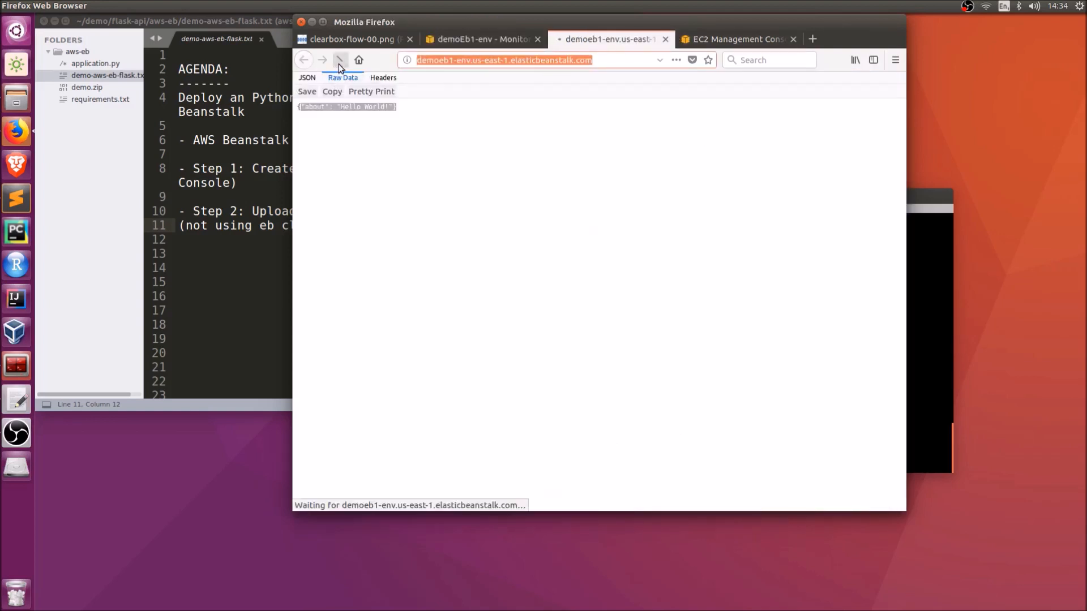
pyautogui.click(339, 63)
pyautogui.click(339, 64)
pyautogui.click(340, 63)
pyautogui.click(340, 64)
# Step: Return to the demoEb1-env monitoring page and refresh its monitoring charts
pyautogui.click(471, 41)
pyautogui.scroll(-3, 589, 345)
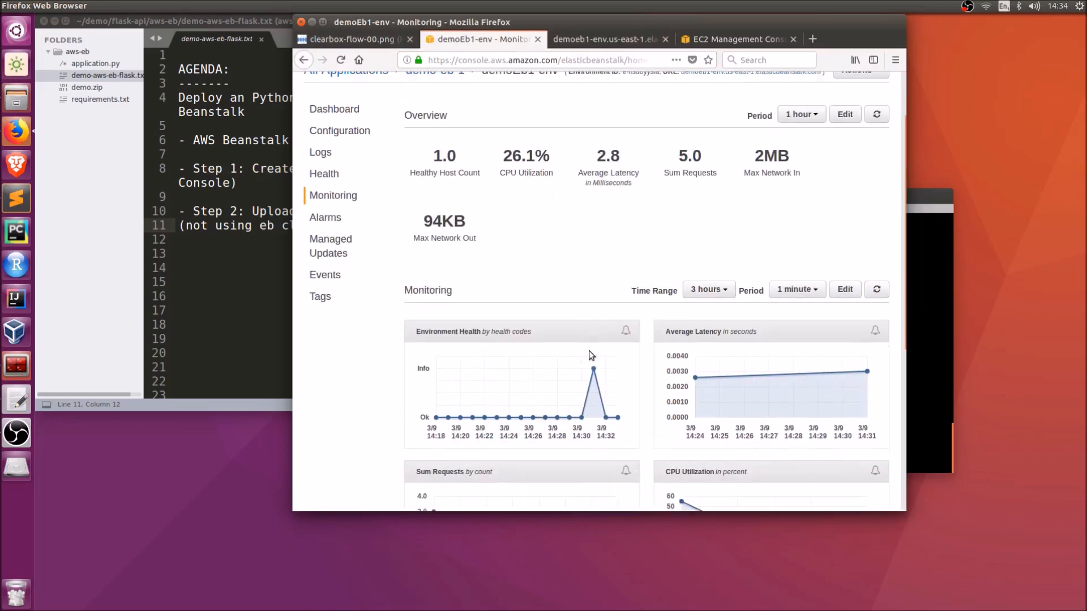
pyautogui.click(874, 270)
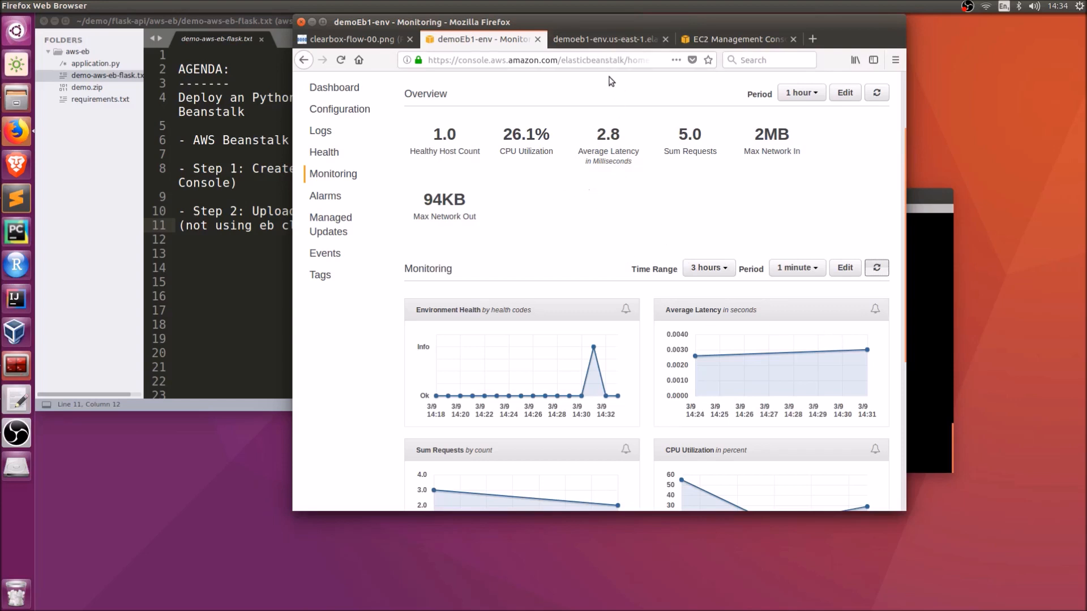
# Step: Examine the overview metrics from Healthy Host Count to Max Network In and the charts below them
pyautogui.scroll(2, 472, 195)
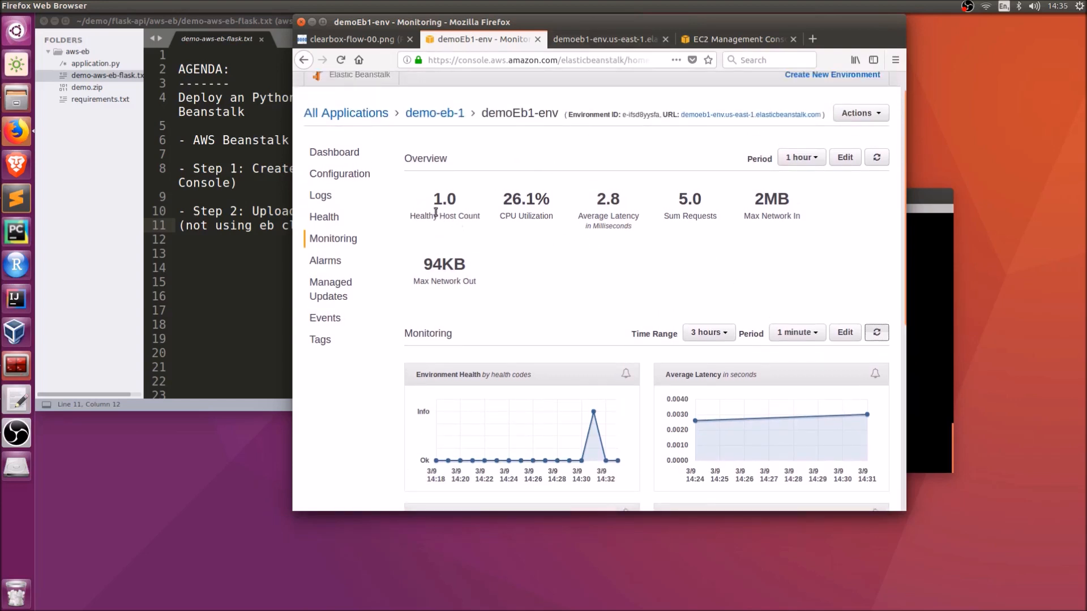
pyautogui.moveTo(426, 205); pyautogui.dragTo(772, 214)
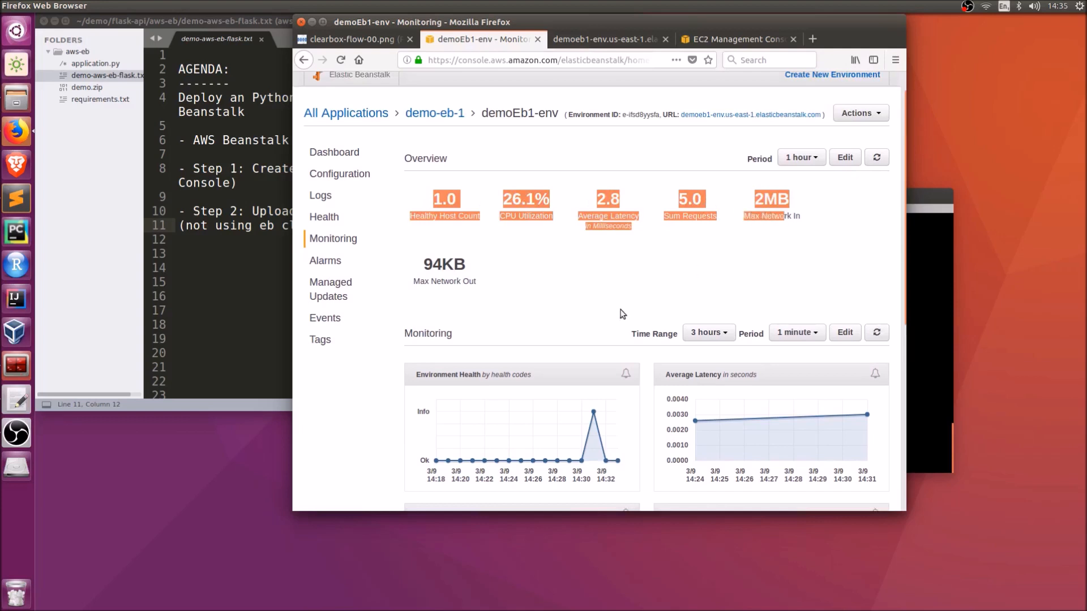
pyautogui.click(610, 284)
pyautogui.scroll(-4, 628, 385)
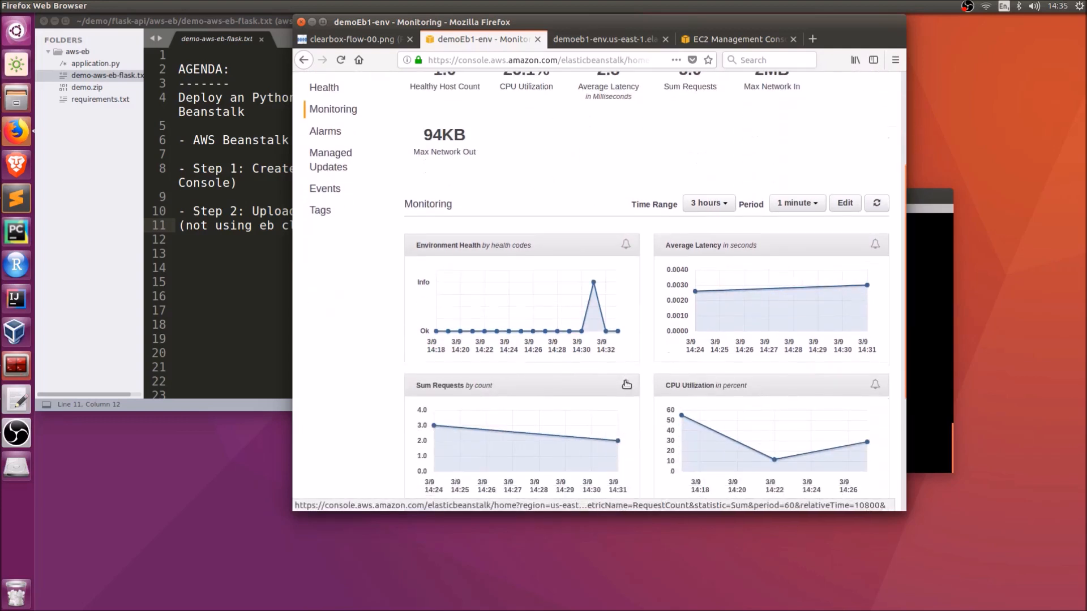
pyautogui.scroll(5, 566, 339)
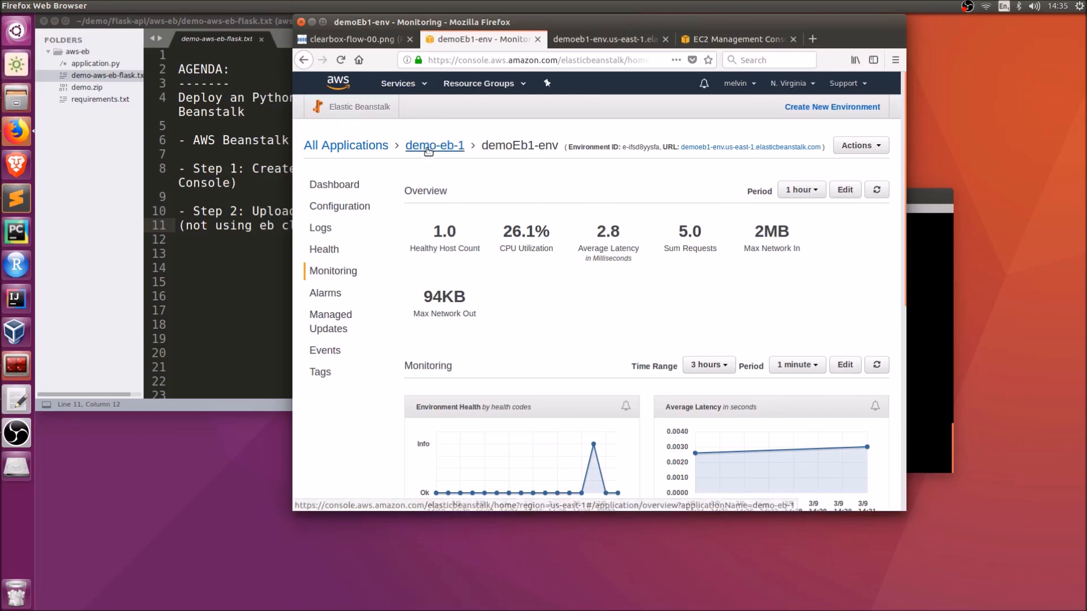
# Step: Check the instance type of the demoEb1-env instance in the EC2 console and return to the monitoring page
pyautogui.click(730, 38)
pyautogui.moveTo(594, 184); pyautogui.dragTo(622, 185)
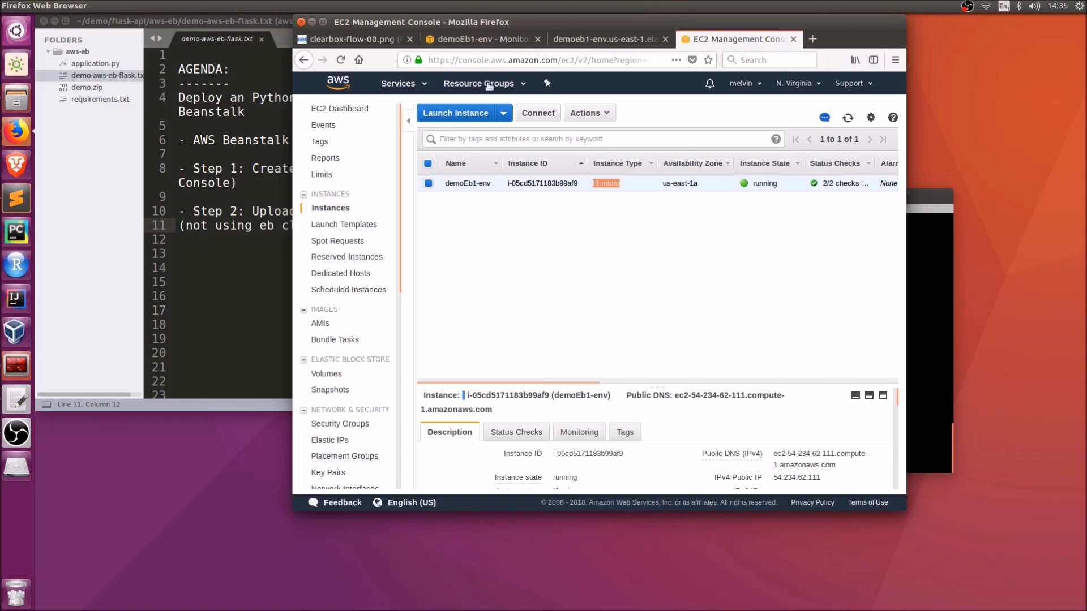
pyautogui.click(481, 39)
# Step: Examine the health, latency, request, CPU and network charts on the demoEb1-env monitoring page
pyautogui.scroll(-3, 650, 450)
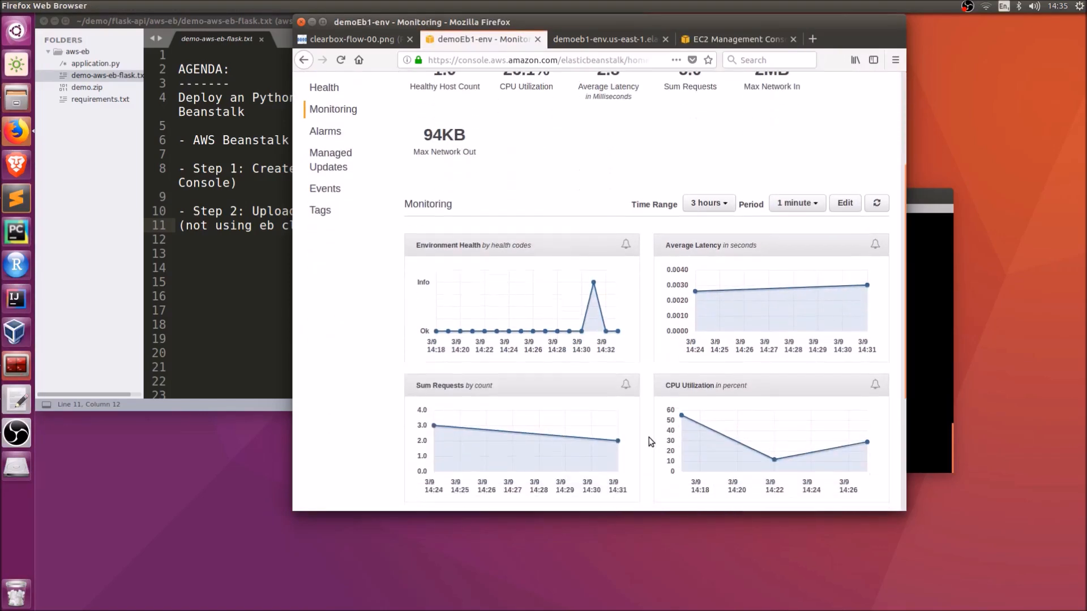
pyautogui.scroll(-2, 648, 438)
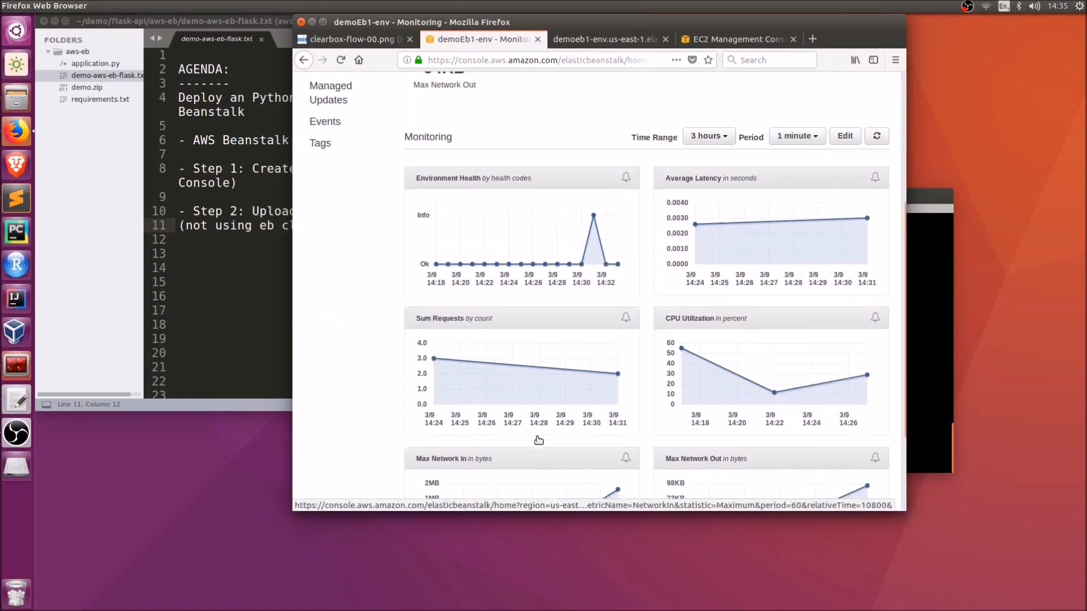
pyautogui.scroll(1, 539, 440)
pyautogui.scroll(-2, 538, 440)
pyautogui.scroll(2, 540, 436)
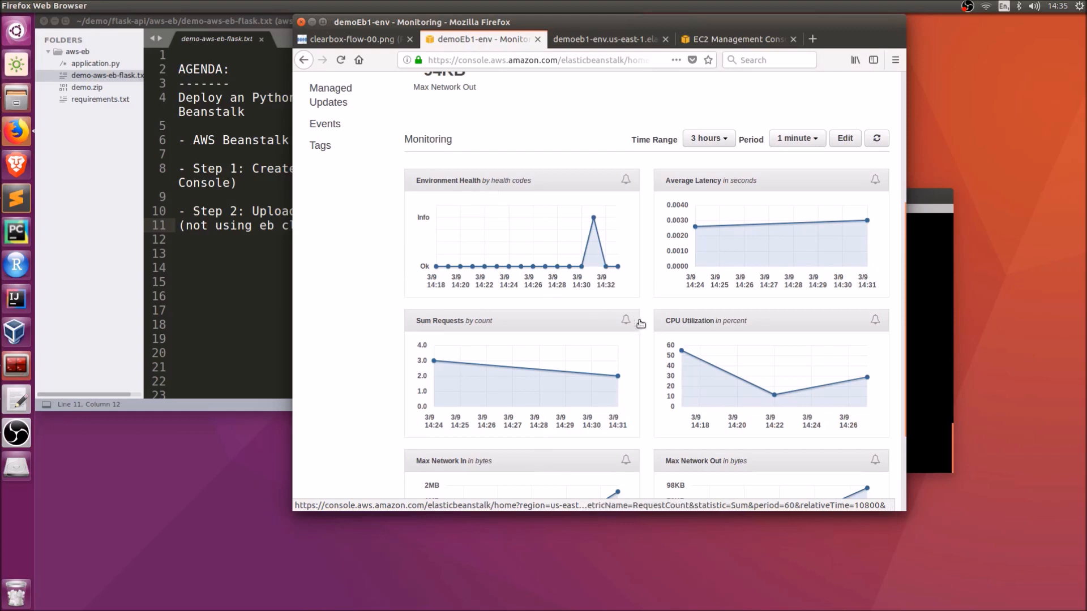
pyautogui.scroll(-5, 640, 323)
pyautogui.scroll(5, 648, 404)
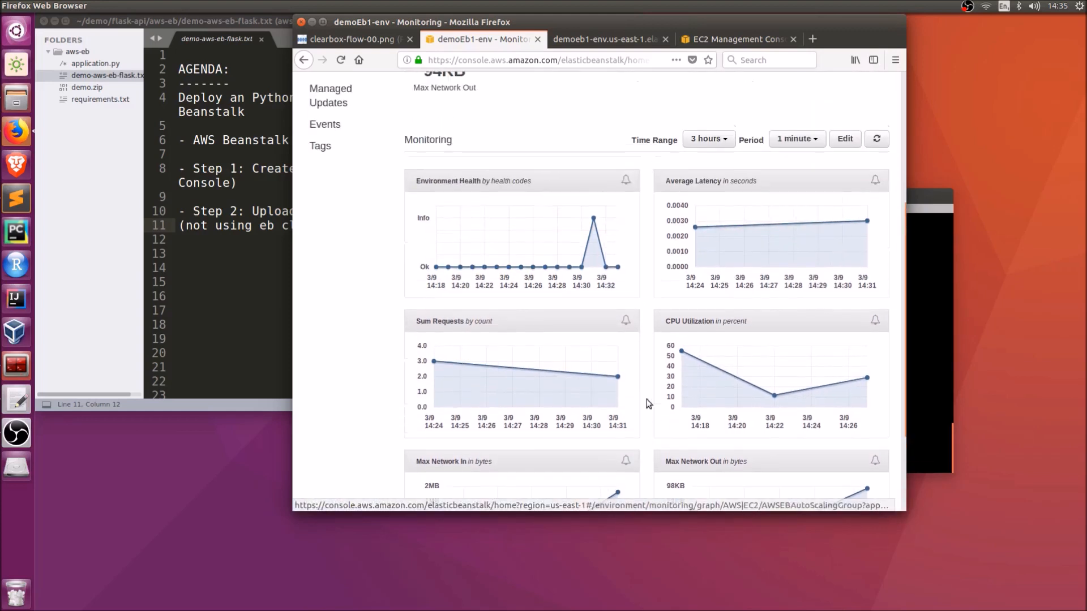
pyautogui.scroll(3, 649, 403)
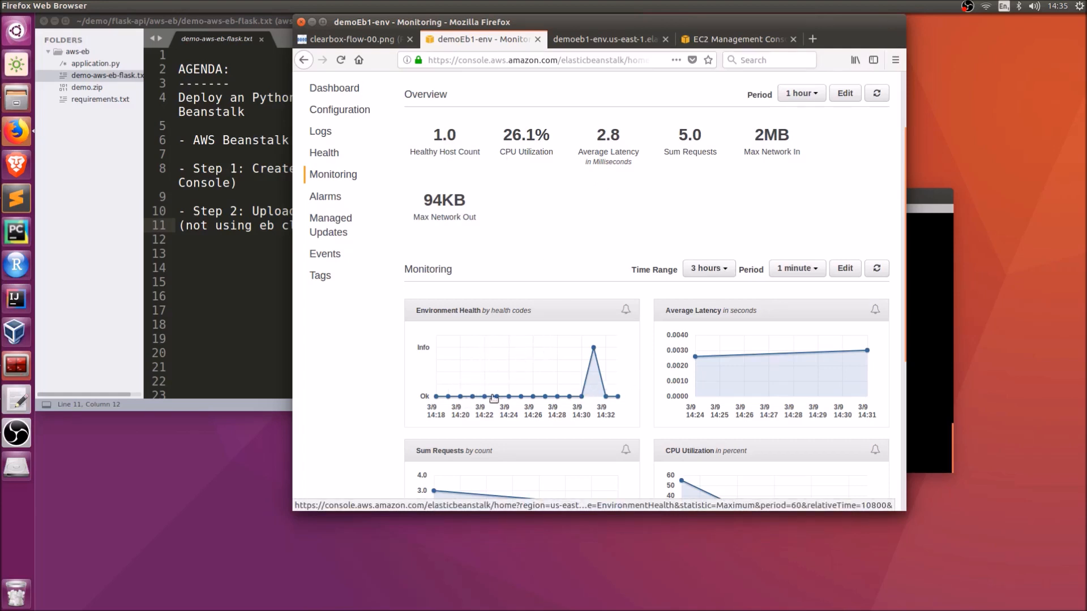
pyautogui.scroll(-3, 752, 292)
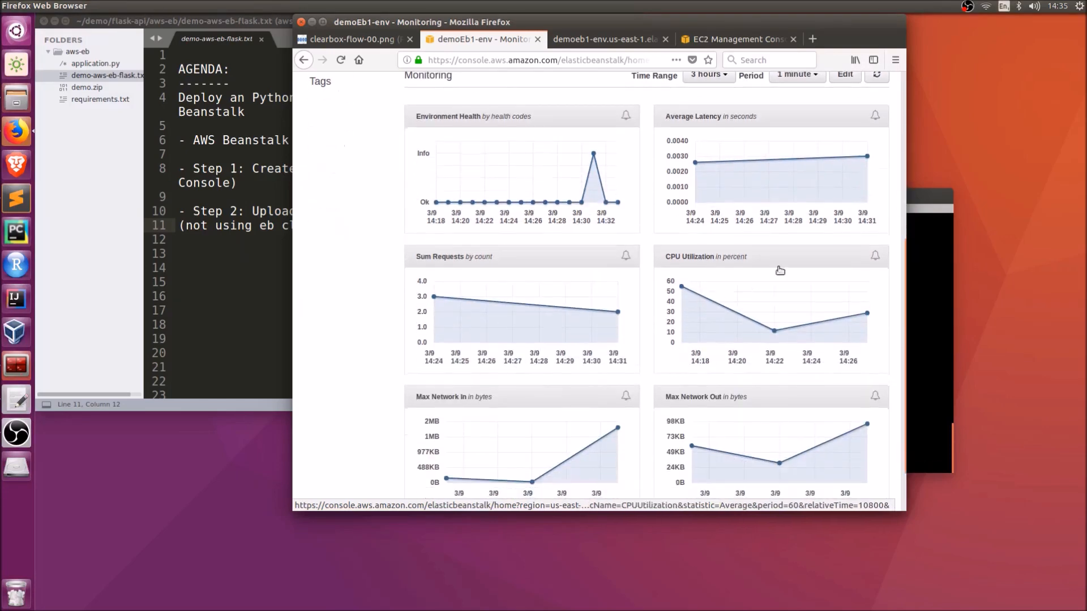
pyautogui.scroll(5, 508, 340)
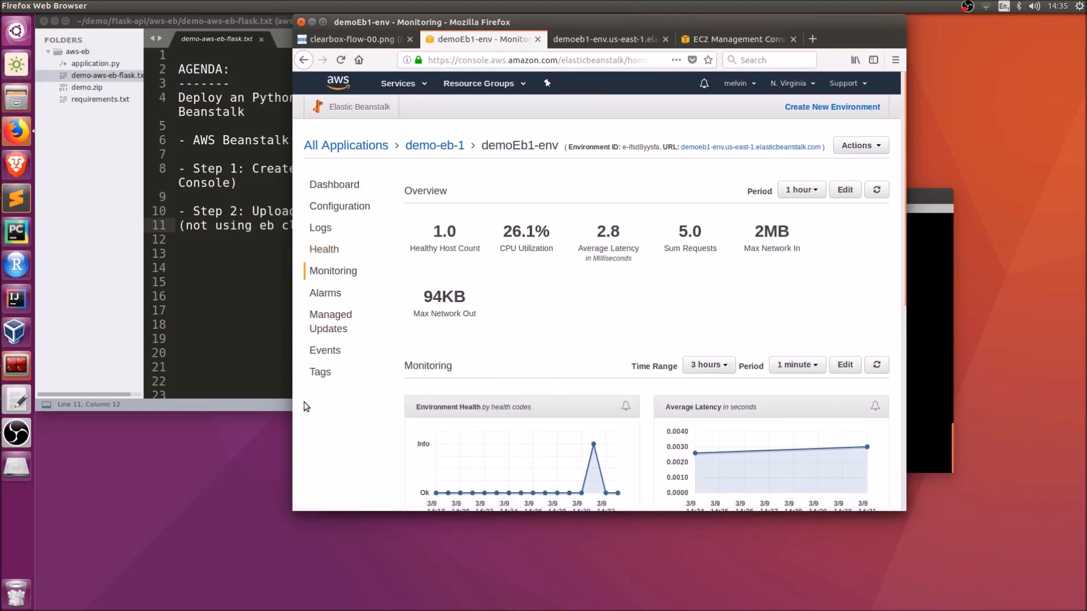
# Step: Review the agenda in demo-aws-eb-flask.txt in Sublime Text against the monitoring page in Firefox, ending on the blank lines below Step 2
pyautogui.click(218, 307)
pyautogui.click(744, 293)
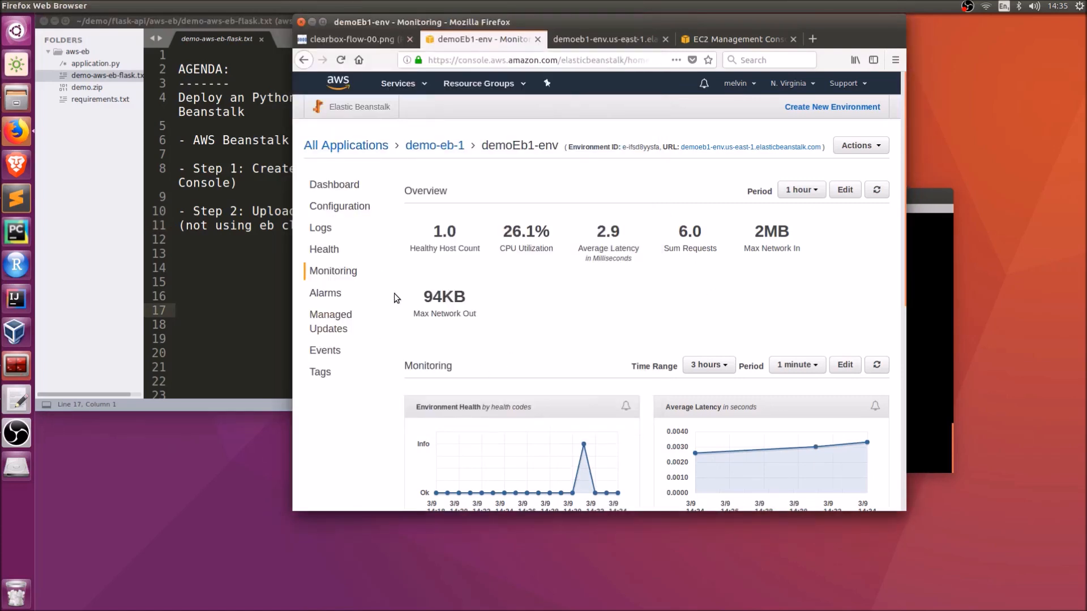
pyautogui.click(237, 291)
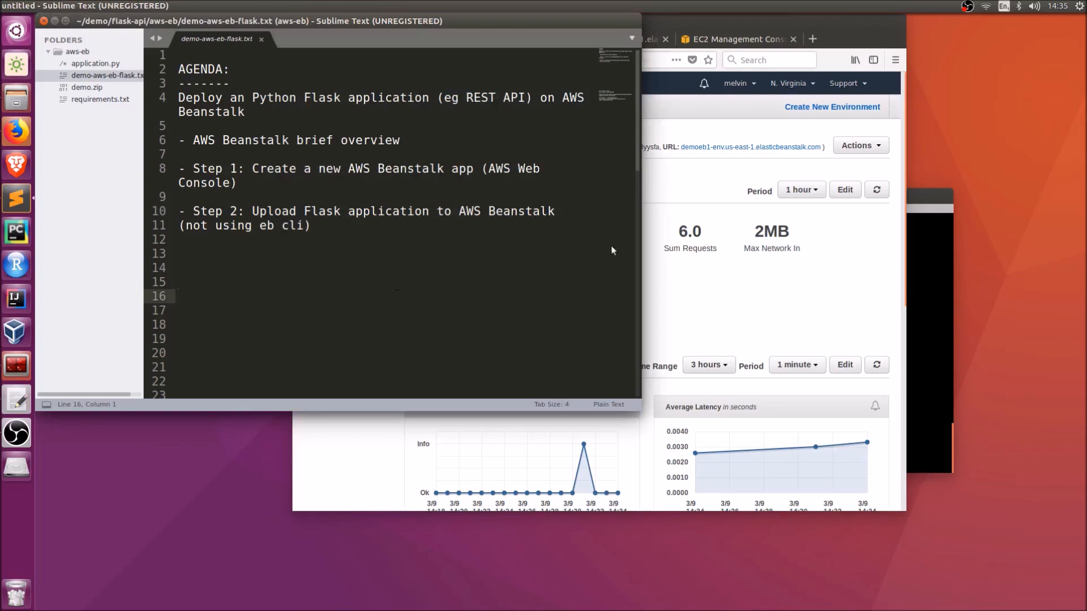
pyautogui.click(690, 178)
pyautogui.click(220, 251)
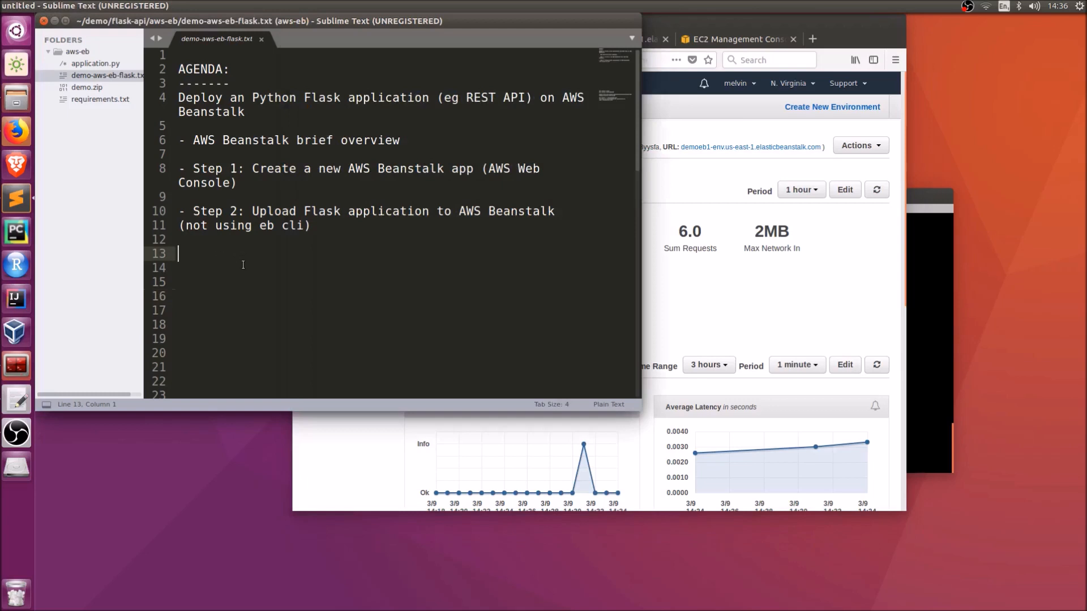